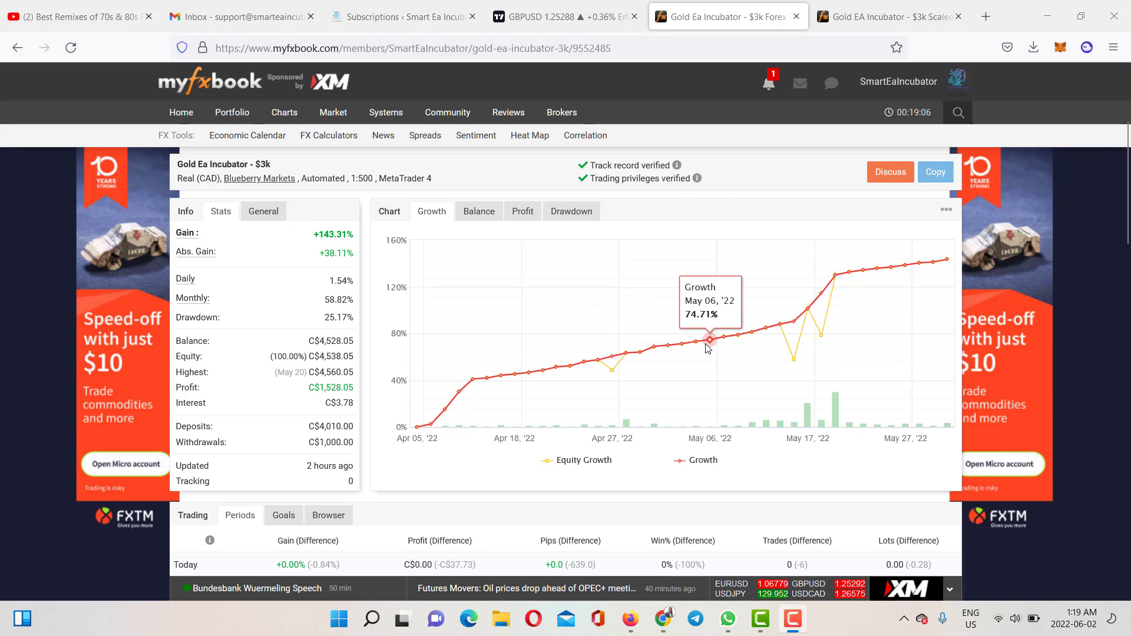
- Review the gain, profit and growth figures of the Gold EA Incubator $3k and $3k Scaled accounts
{"action": "scroll", "coordinate": [707, 348], "scroll_direction": "up", "scroll_amount": 1}
{"action": "scroll", "coordinate": [465, 377], "scroll_direction": "down", "scroll_amount": 1}
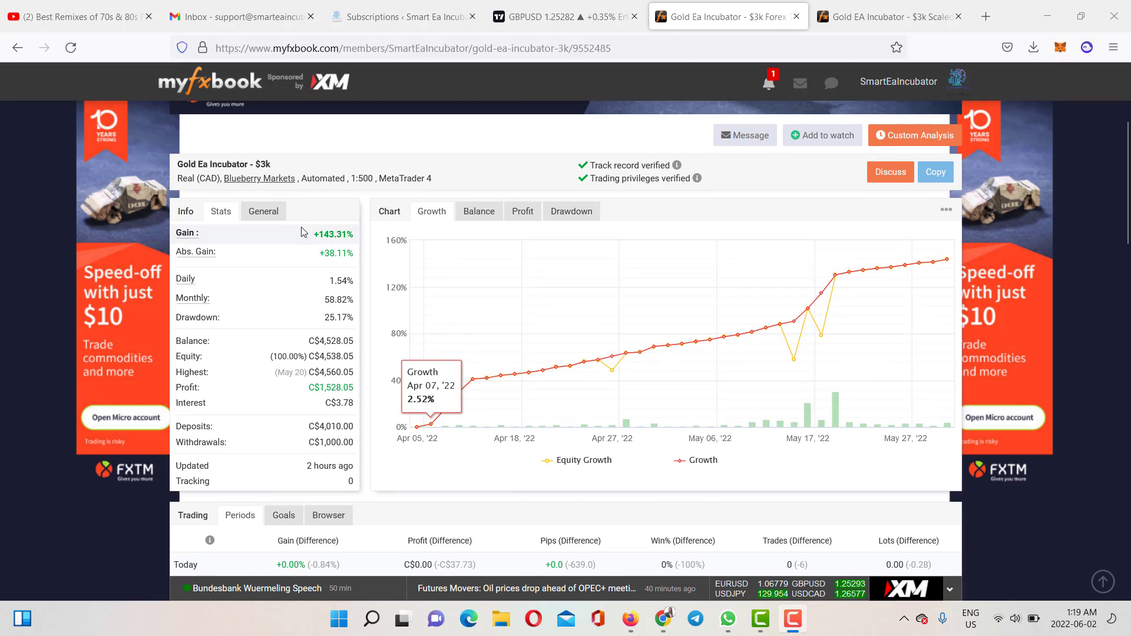
{"action": "left_click", "coordinate": [347, 240]}
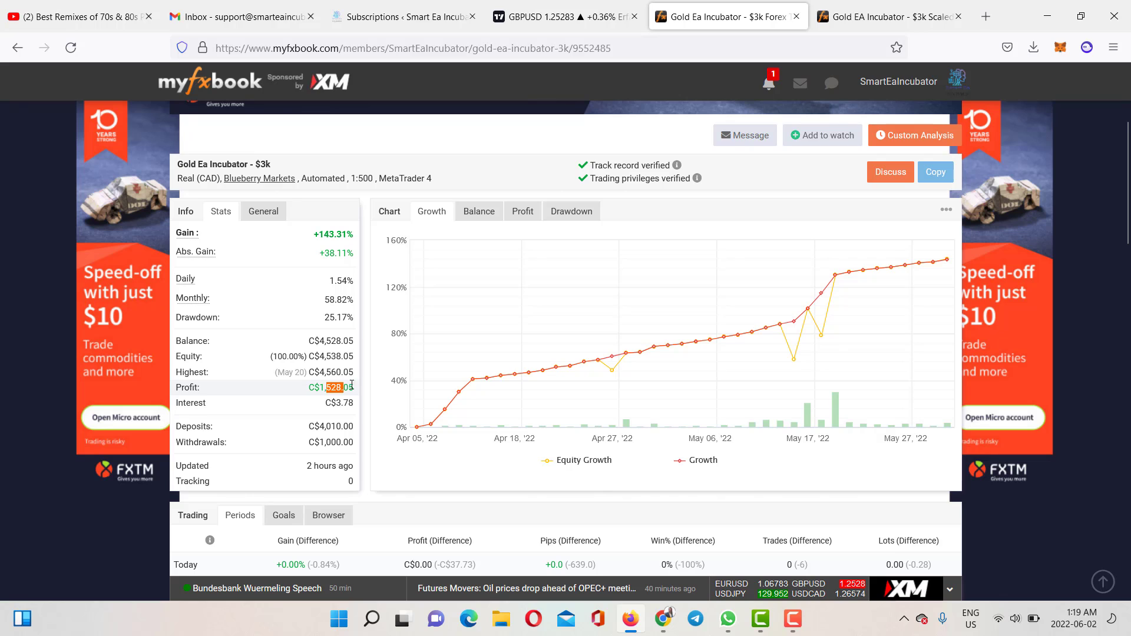
{"action": "key", "text": "ctrl+Tab"}
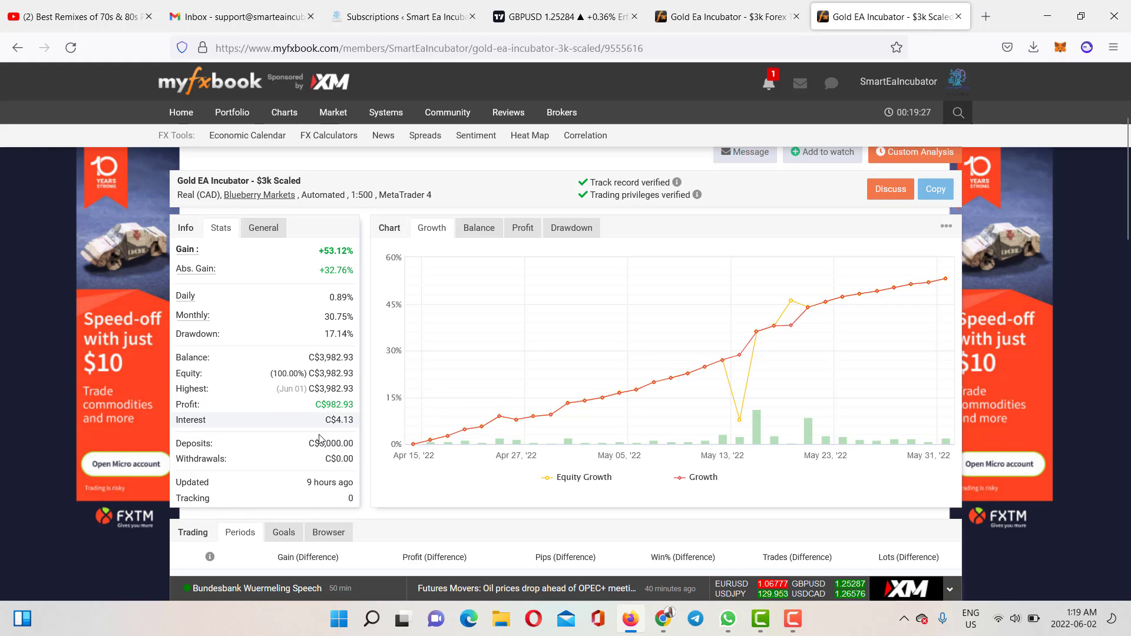
{"action": "left_click", "coordinate": [339, 405]}
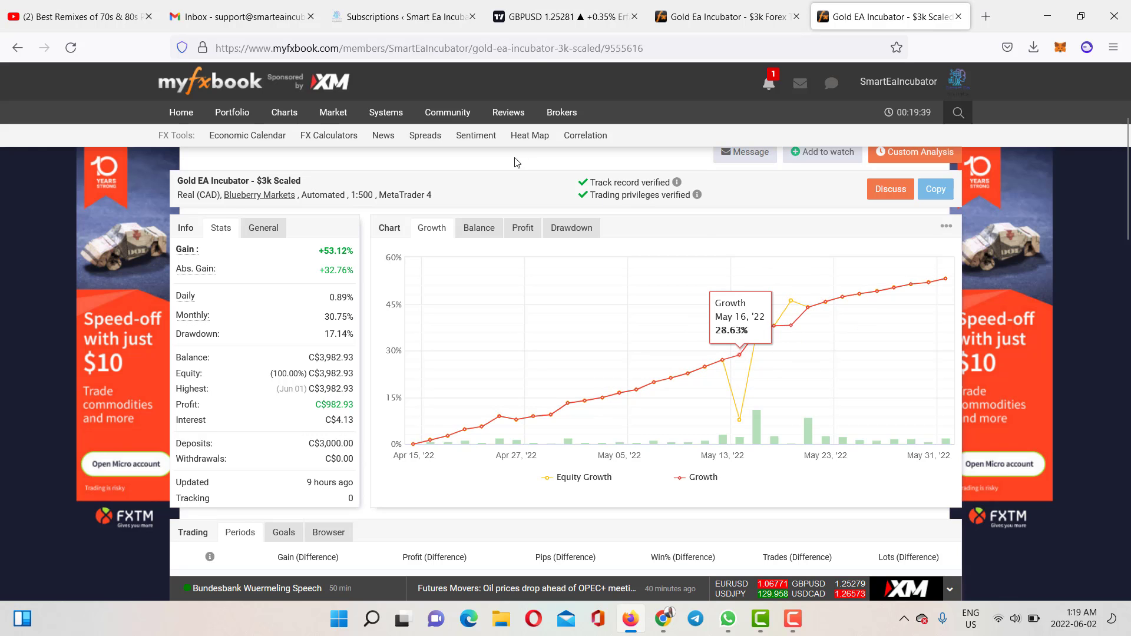
- Switch to the TradingView GBPUSD chart and restart its bar replay from just before 08:00 on 1 June '22
{"action": "left_click", "coordinate": [543, 22]}
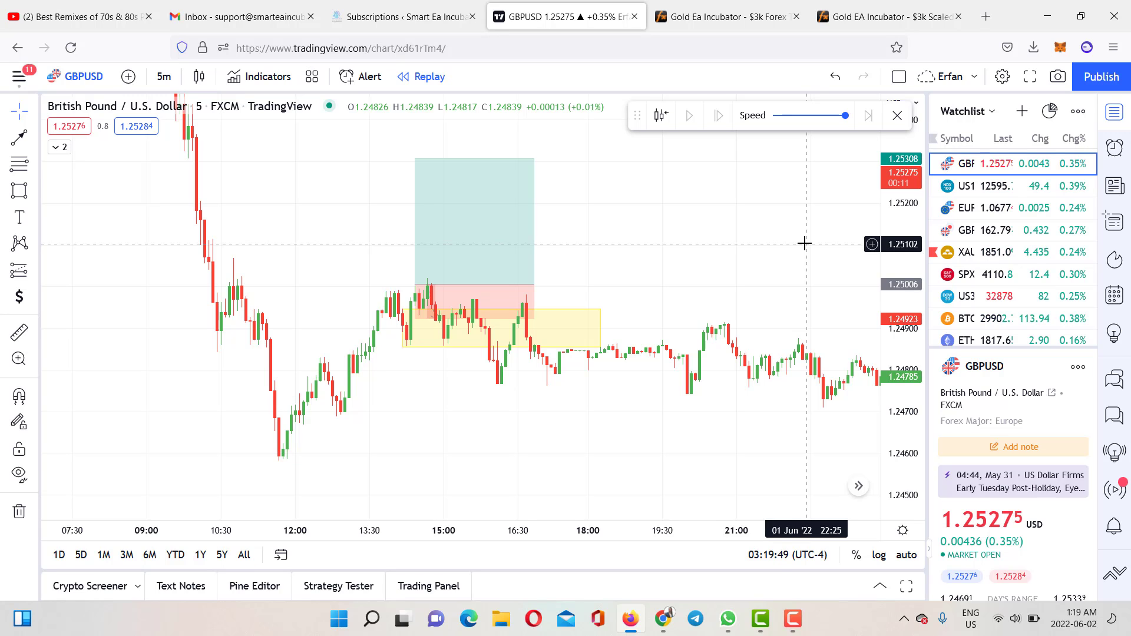
{"action": "scroll", "coordinate": [743, 260], "scroll_direction": "down", "scroll_amount": 4}
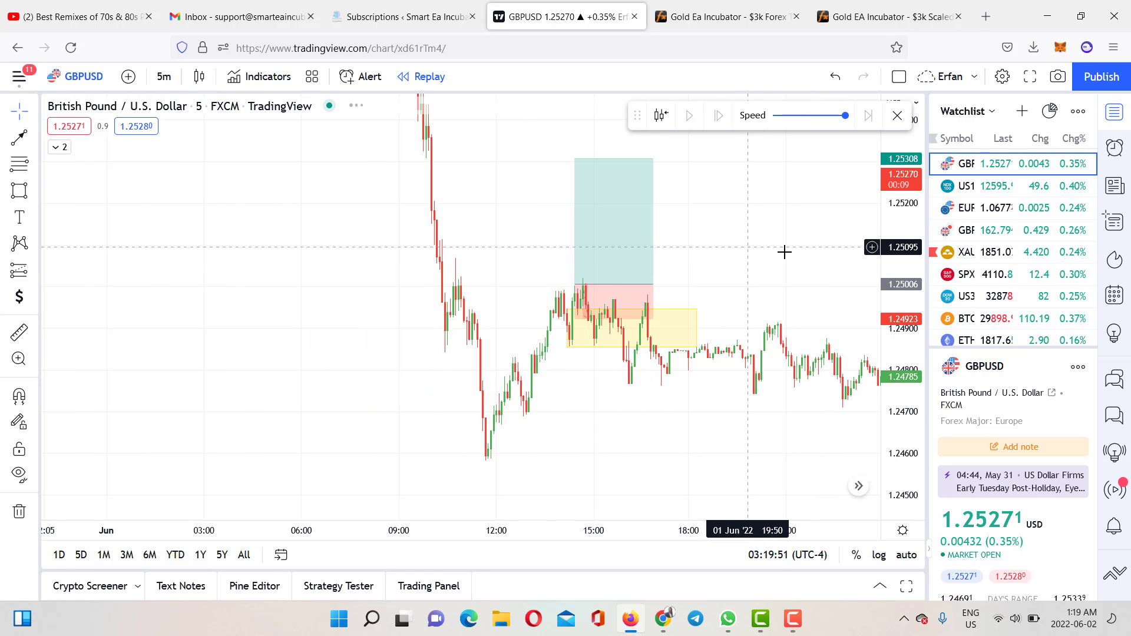
{"action": "left_click_drag", "start_coordinate": [768, 252], "coordinate": [555, 200]}
{"action": "left_click_drag", "start_coordinate": [626, 258], "coordinate": [626, 273]}
{"action": "left_click_drag", "start_coordinate": [615, 313], "coordinate": [770, 223]}
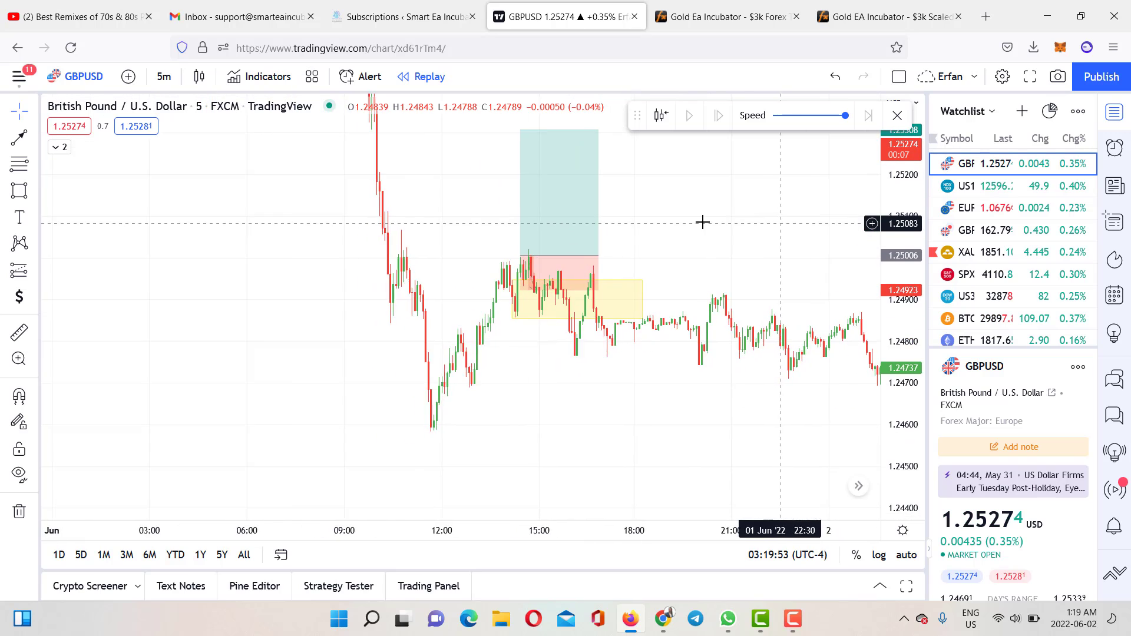
{"action": "scroll", "coordinate": [702, 222], "scroll_direction": "up", "scroll_amount": 2}
{"action": "left_click_drag", "start_coordinate": [700, 255], "coordinate": [748, 272]}
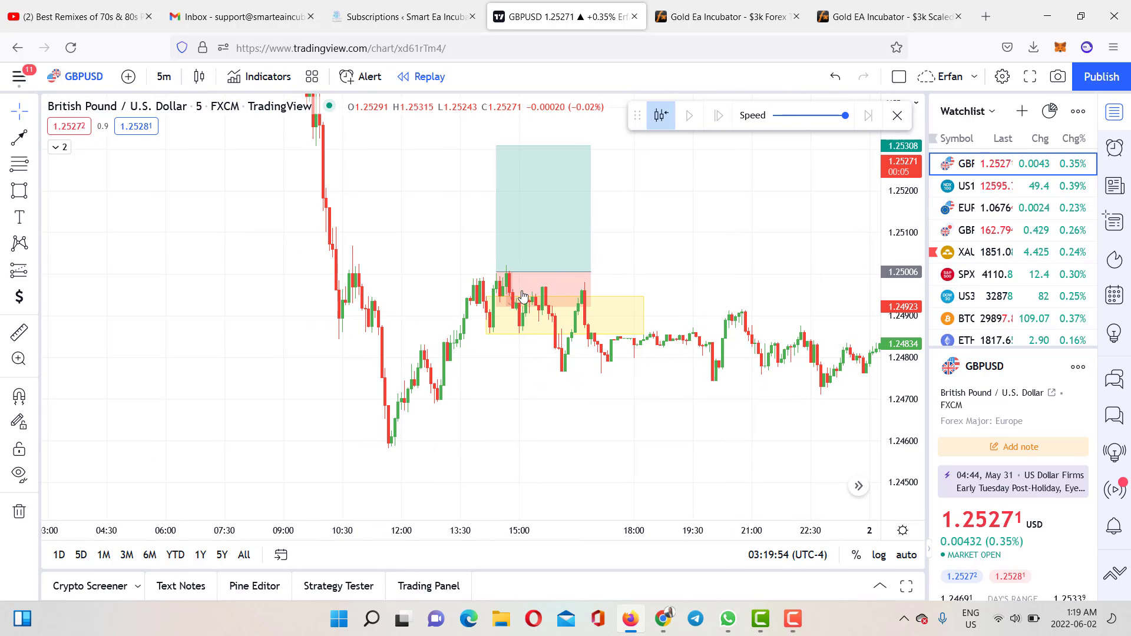
{"action": "left_click", "coordinate": [486, 317]}
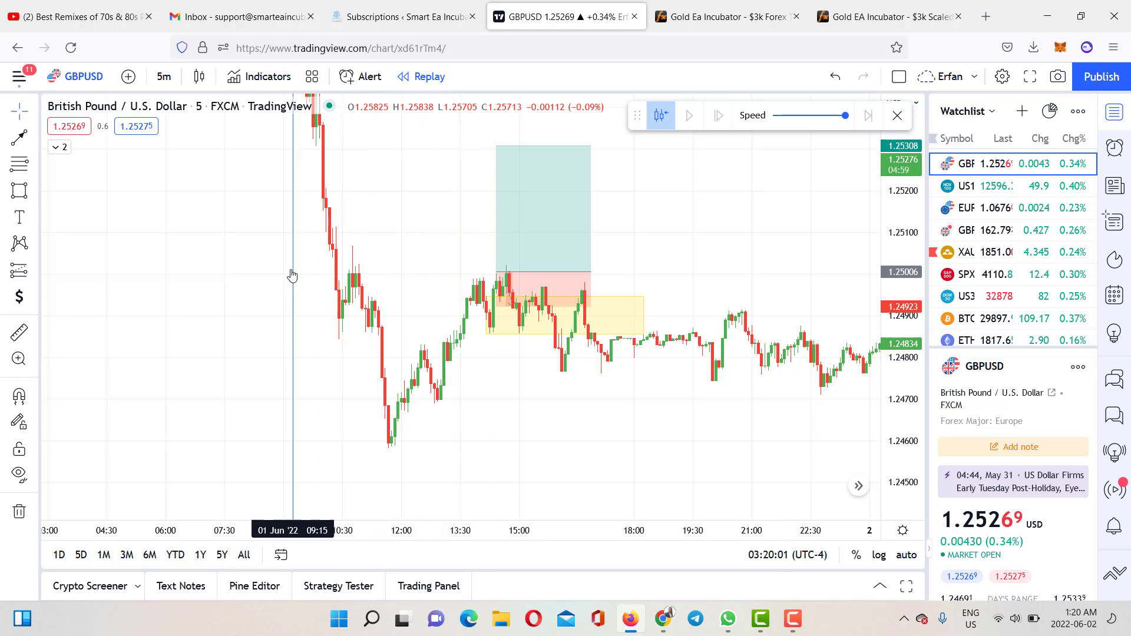
{"action": "left_click_drag", "start_coordinate": [295, 275], "coordinate": [467, 324]}
{"action": "left_click_drag", "start_coordinate": [442, 263], "coordinate": [524, 271]}
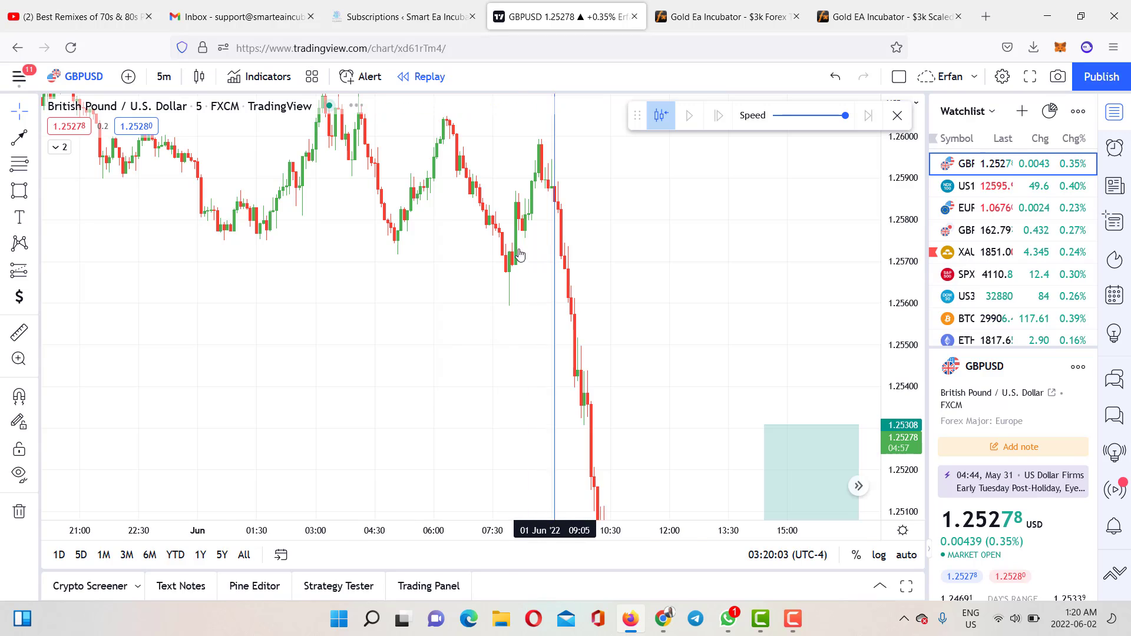
{"action": "left_click_drag", "start_coordinate": [549, 233], "coordinate": [525, 240]}
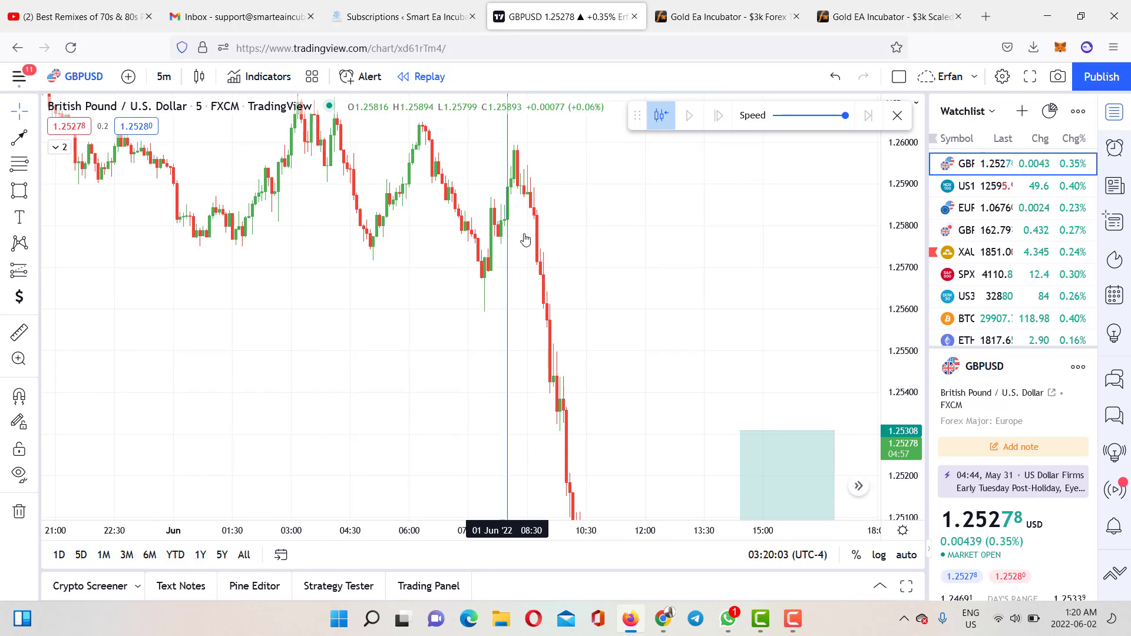
{"action": "left_click", "coordinate": [489, 241]}
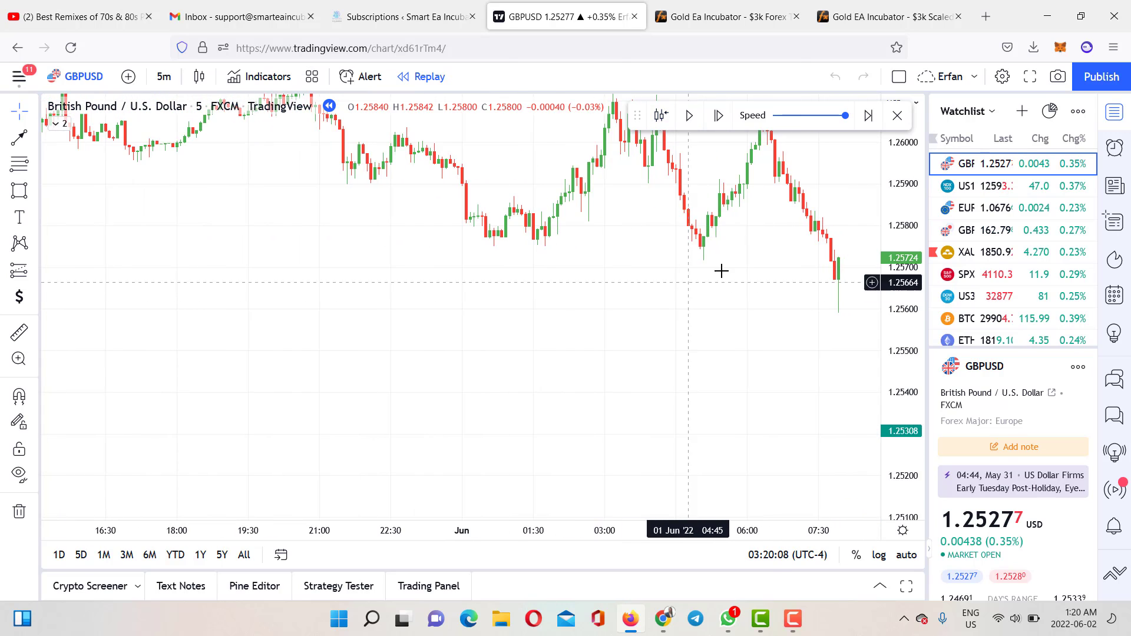
- Examine the GBPUSD price action and swing structure leading up to the replay starting point
{"action": "left_click_drag", "start_coordinate": [720, 273], "coordinate": [445, 311]}
{"action": "left_click_drag", "start_coordinate": [904, 430], "coordinate": [903, 174]}
{"action": "scroll", "coordinate": [562, 231], "scroll_direction": "up", "scroll_amount": 1}
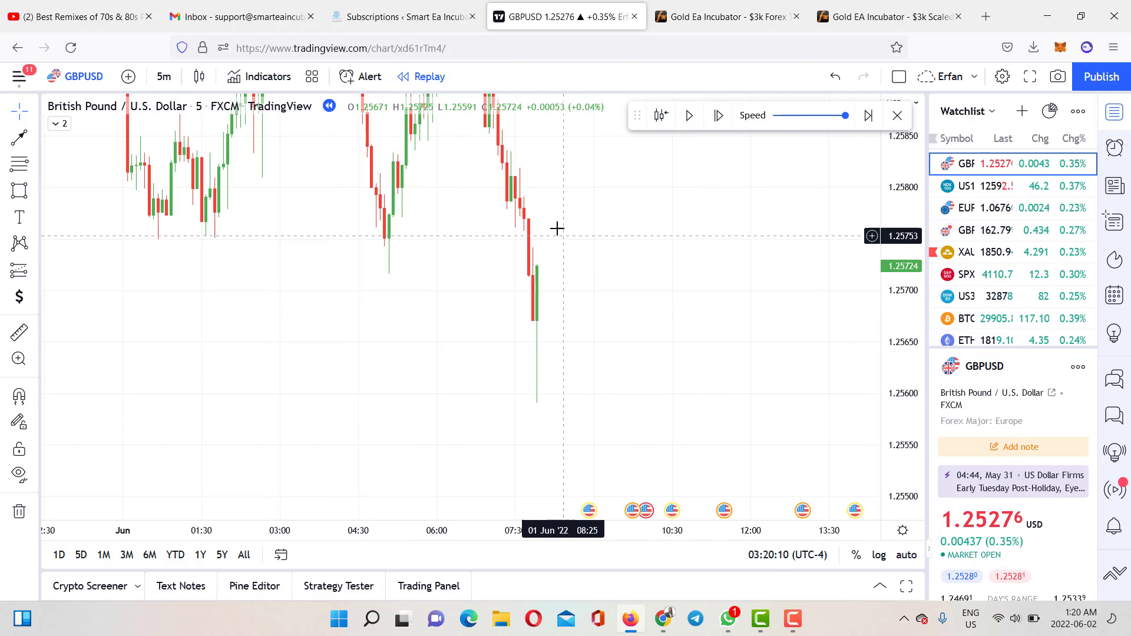
{"action": "scroll", "coordinate": [536, 331], "scroll_direction": "down", "scroll_amount": 3}
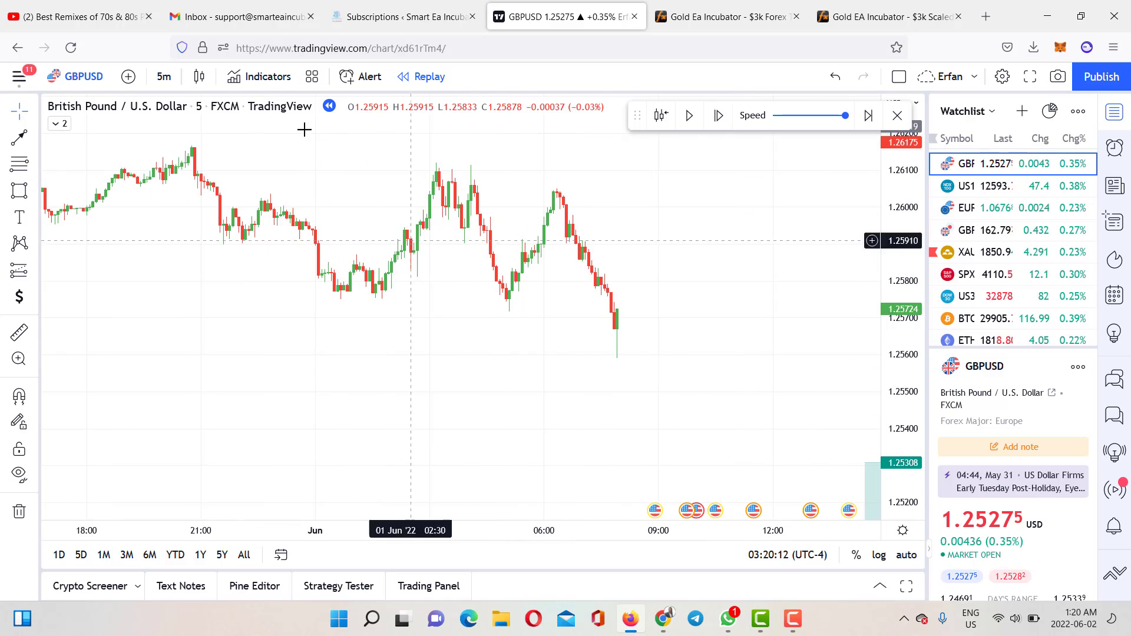
{"action": "key", "text": "F9"}
{"action": "scroll", "coordinate": [651, 315], "scroll_direction": "down", "scroll_amount": 2}
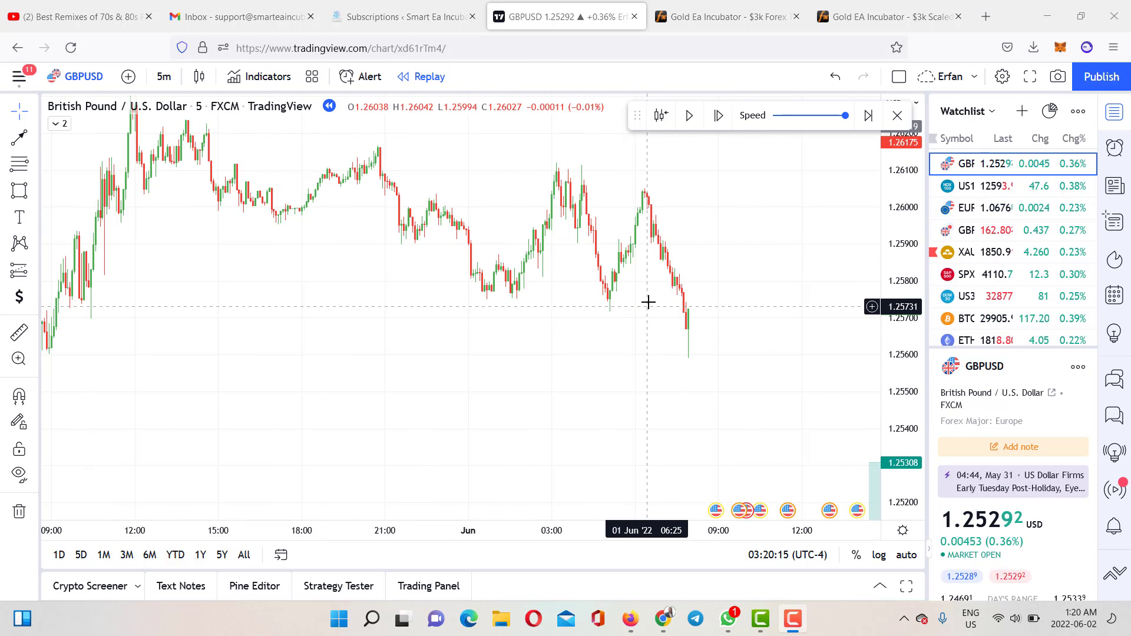
{"action": "scroll", "coordinate": [649, 305], "scroll_direction": "up", "scroll_amount": 1}
{"action": "left_click_drag", "start_coordinate": [918, 404], "coordinate": [913, 283]}
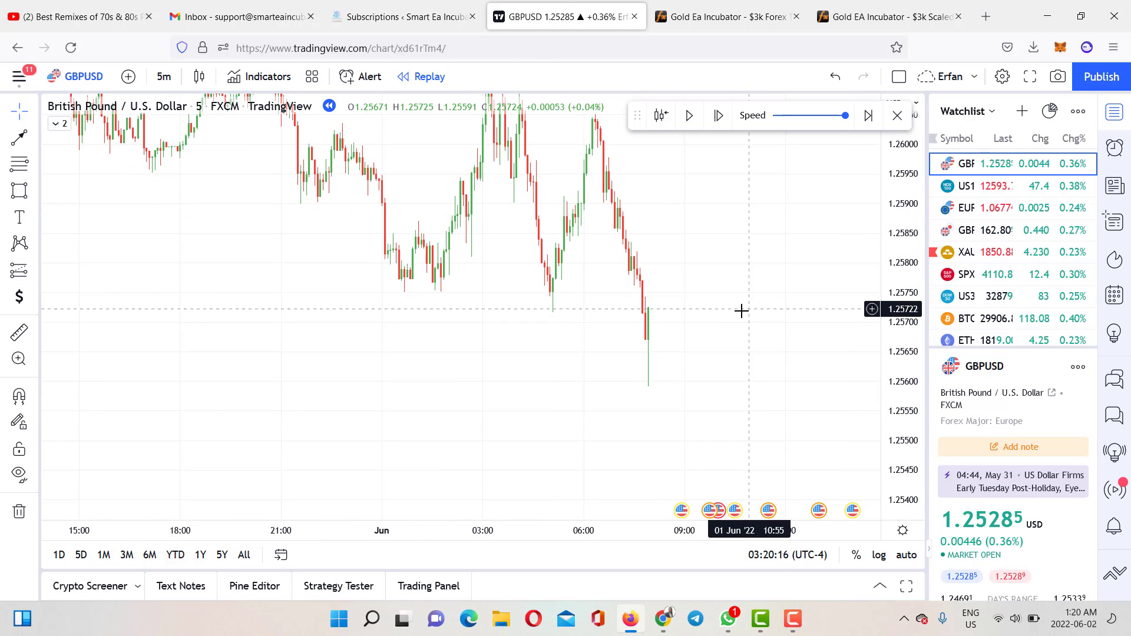
{"action": "scroll", "coordinate": [741, 311], "scroll_direction": "up", "scroll_amount": 1}
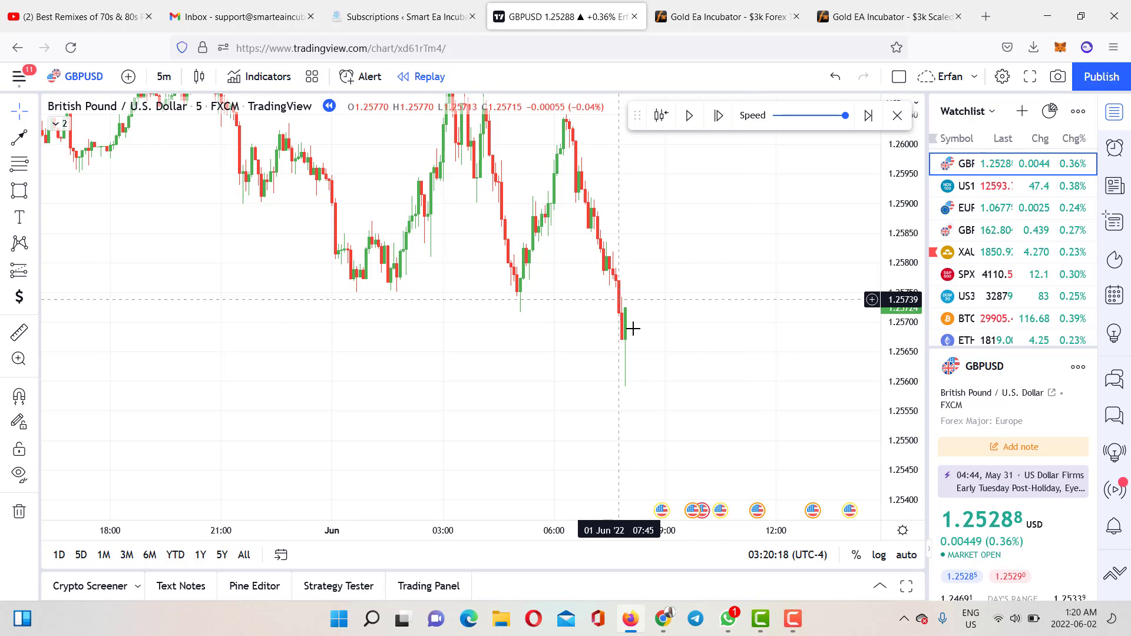
{"action": "scroll", "coordinate": [633, 329], "scroll_direction": "up", "scroll_amount": 1}
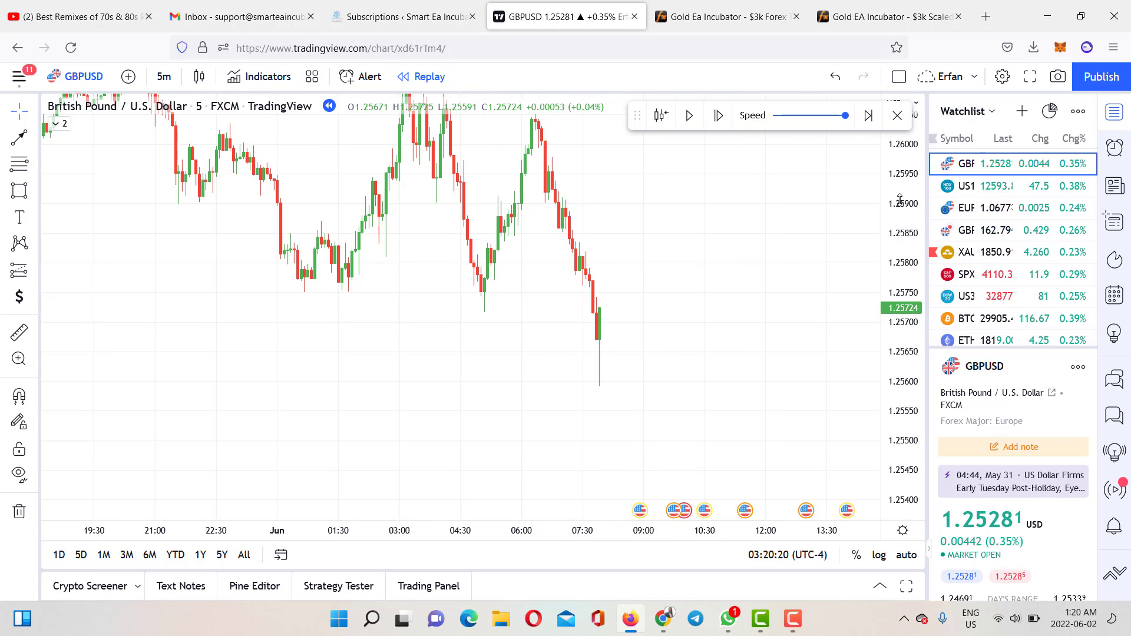
{"action": "left_click_drag", "start_coordinate": [900, 200], "coordinate": [898, 301]}
{"action": "scroll", "coordinate": [567, 262], "scroll_direction": "down", "scroll_amount": 2}
{"action": "left_click_drag", "start_coordinate": [375, 225], "coordinate": [532, 311]}
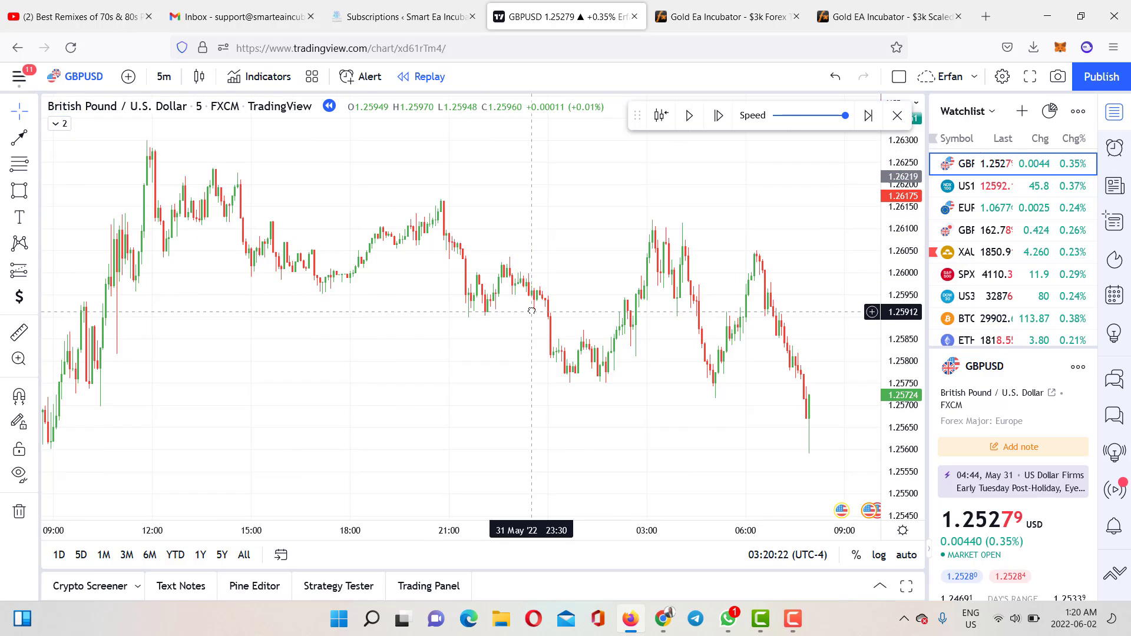
{"action": "scroll", "coordinate": [532, 311], "scroll_direction": "up", "scroll_amount": 3}
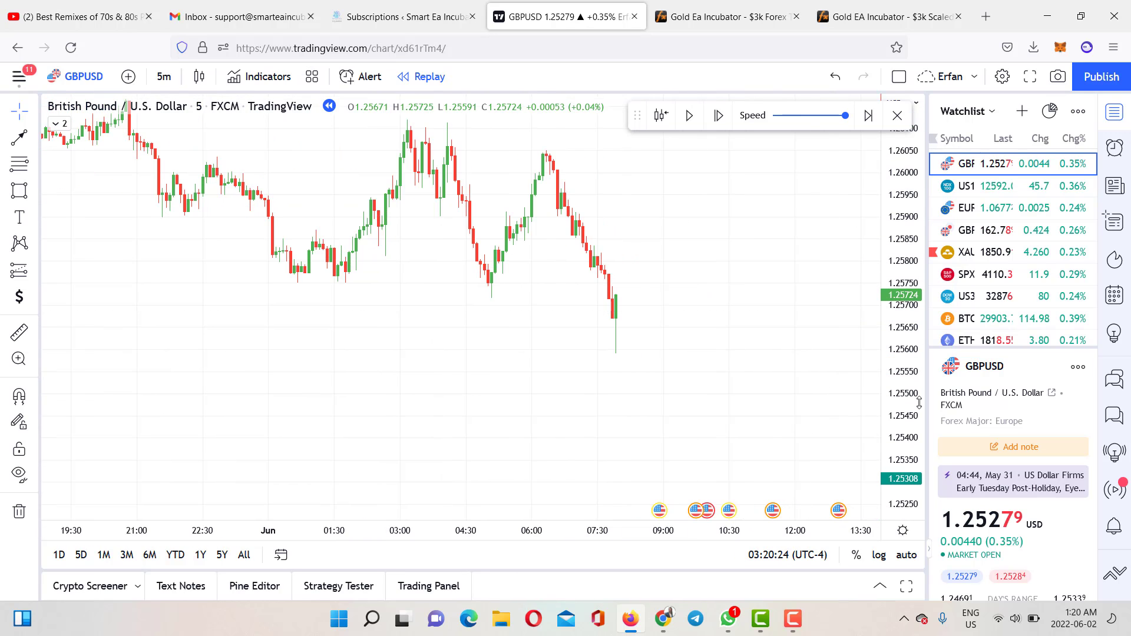
{"action": "left_click_drag", "start_coordinate": [919, 403], "coordinate": [906, 281]}
{"action": "scroll", "coordinate": [704, 273], "scroll_direction": "up", "scroll_amount": 2}
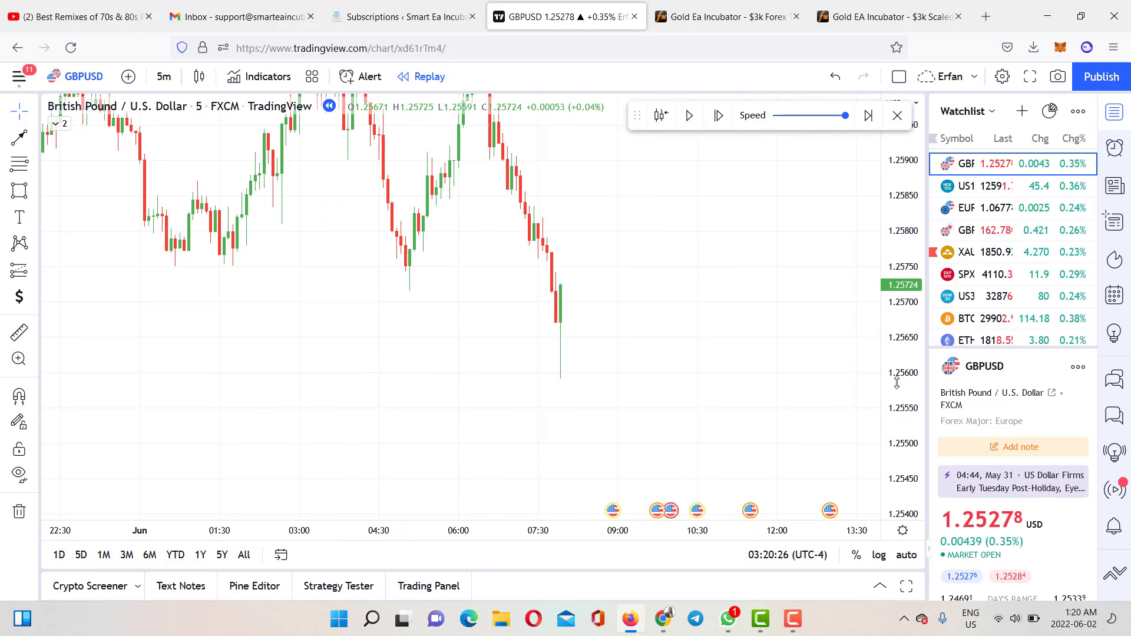
{"action": "left_click_drag", "start_coordinate": [897, 383], "coordinate": [894, 318]}
{"action": "scroll", "coordinate": [583, 240], "scroll_direction": "up", "scroll_amount": 1}
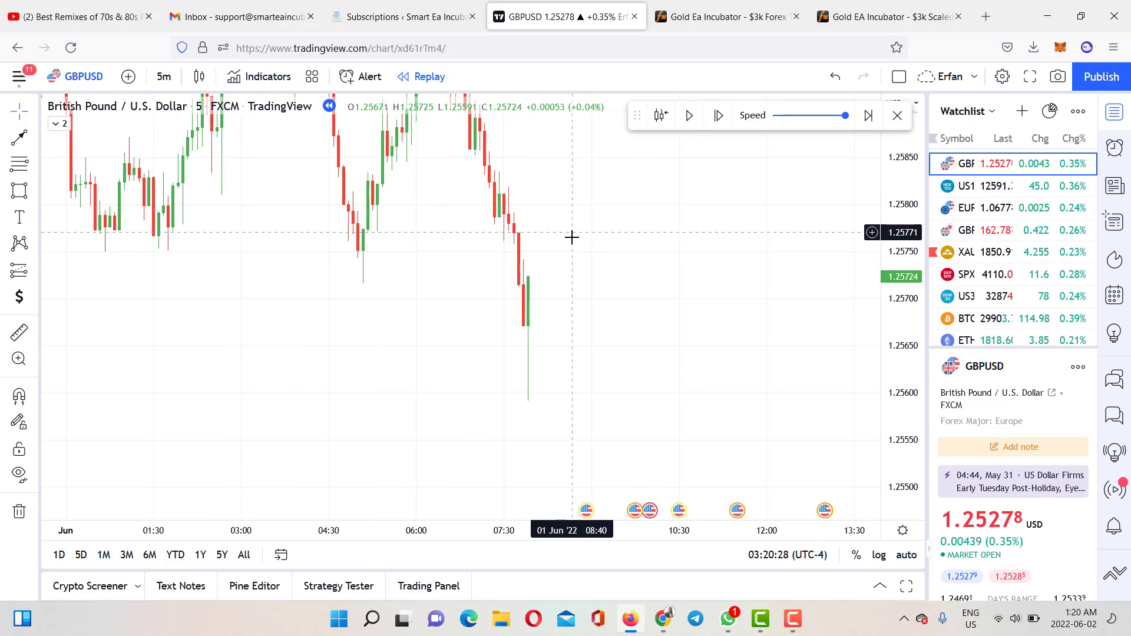
{"action": "left_click_drag", "start_coordinate": [581, 215], "coordinate": [591, 273]}
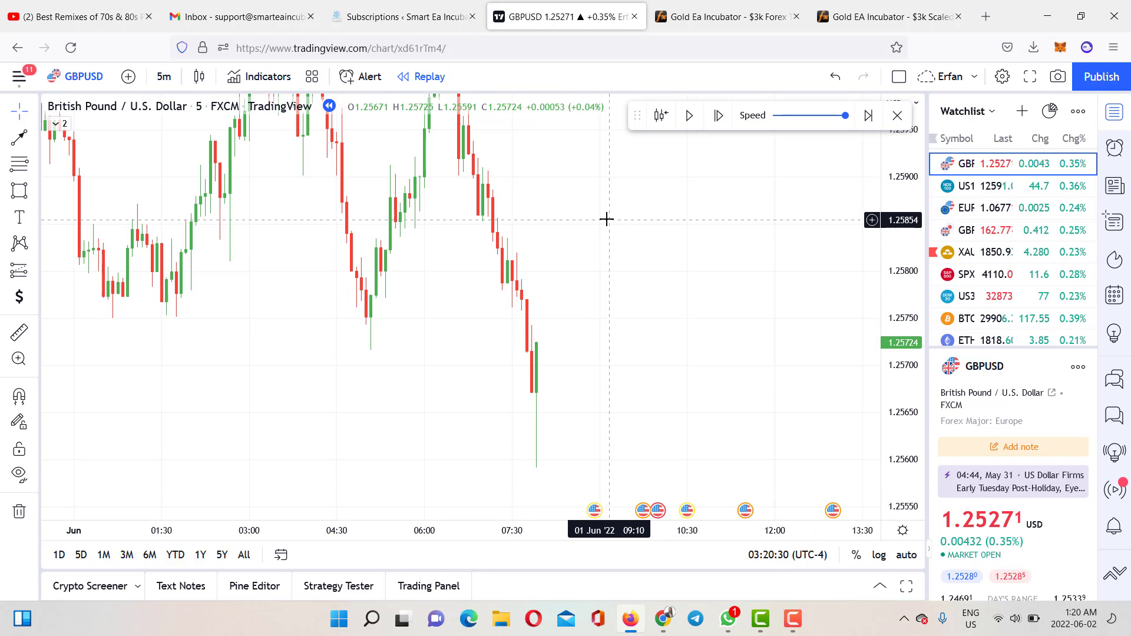
{"action": "left_click_drag", "start_coordinate": [610, 301], "coordinate": [588, 215]}
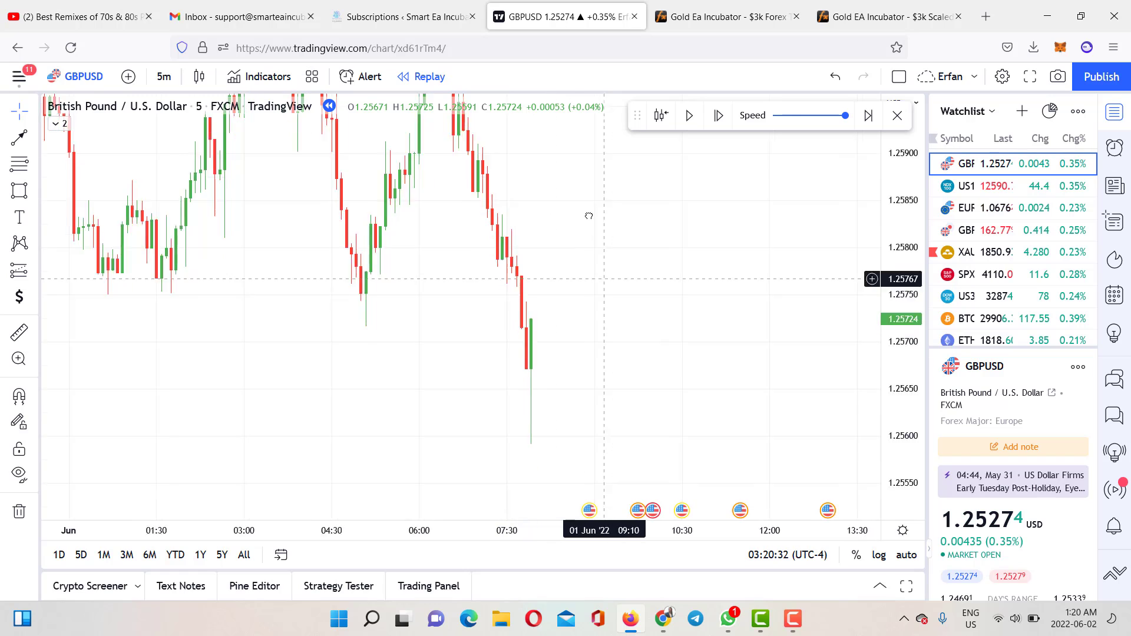
- Advance the replay a few bars and draw a rectangle zone from about 1.25748 to 1.25687 beside the strong green candle
{"action": "left_click", "coordinate": [719, 115]}
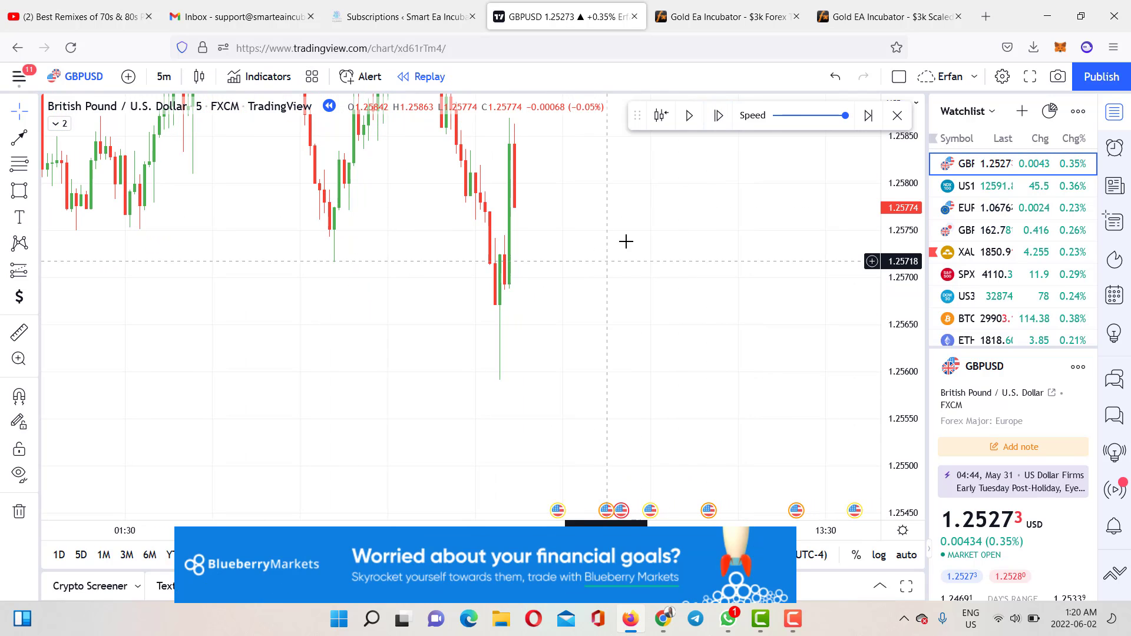
{"action": "scroll", "coordinate": [561, 307], "scroll_direction": "up", "scroll_amount": 2}
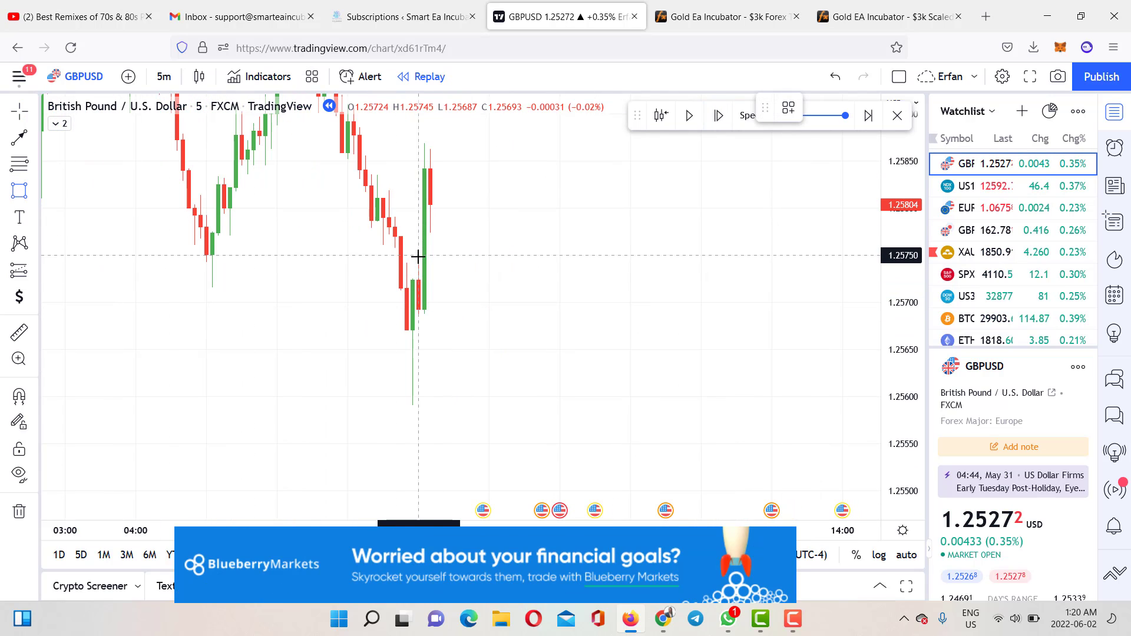
{"action": "left_click", "coordinate": [672, 314]}
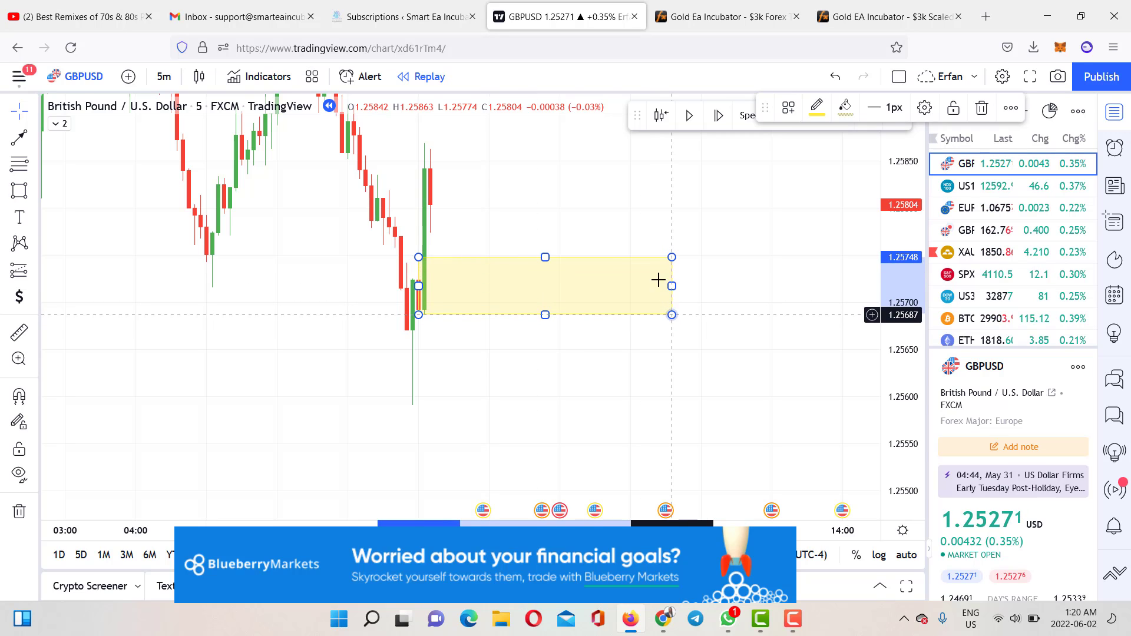
{"action": "left_click", "coordinate": [578, 205]}
- Draw a short horizontal red brush line beneath the earlier swing lows at about 1.2590
{"action": "left_click_drag", "start_coordinate": [578, 205], "coordinate": [778, 263]}
{"action": "left_click_drag", "start_coordinate": [899, 214], "coordinate": [899, 273]}
{"action": "left_click_drag", "start_coordinate": [771, 264], "coordinate": [645, 239]}
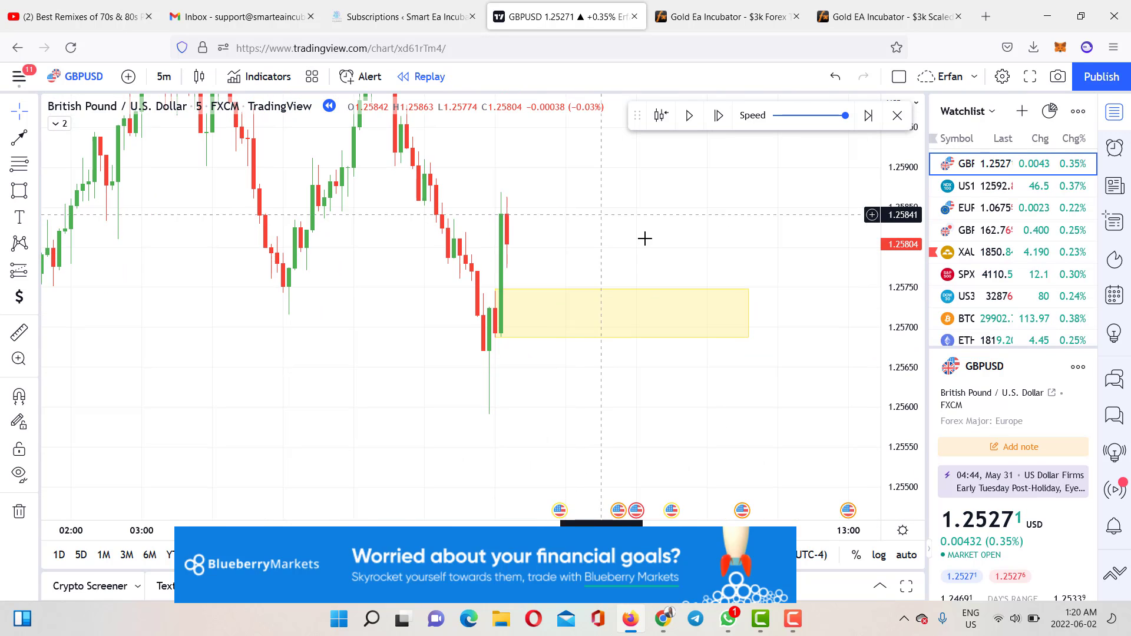
{"action": "scroll", "coordinate": [562, 244], "scroll_direction": "left", "scroll_amount": 2}
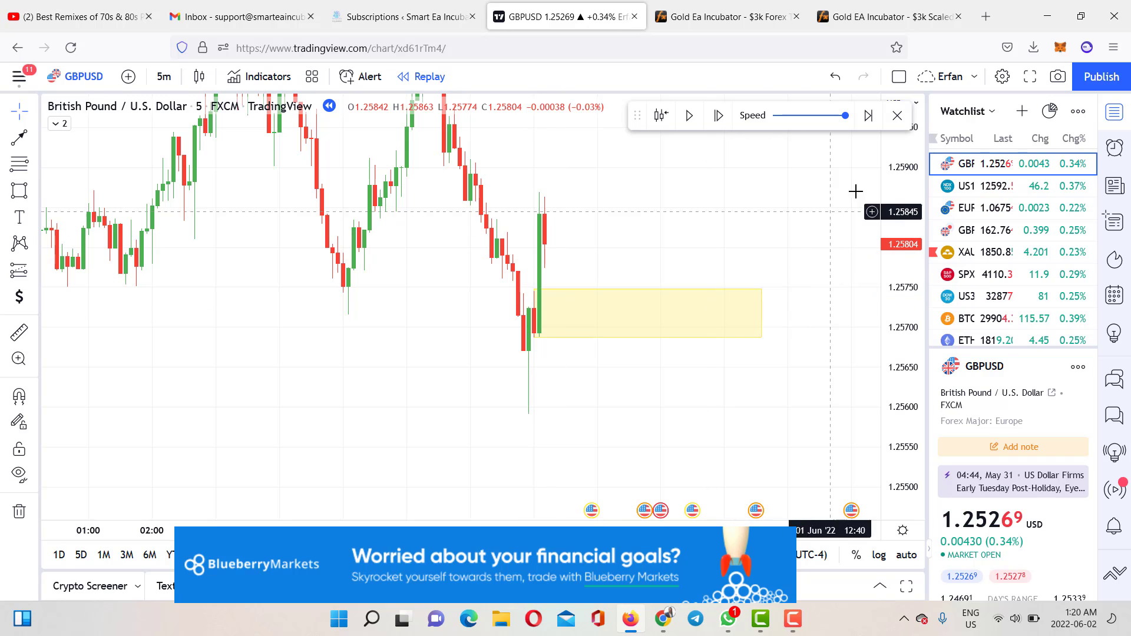
{"action": "left_click_drag", "start_coordinate": [910, 175], "coordinate": [908, 197]}
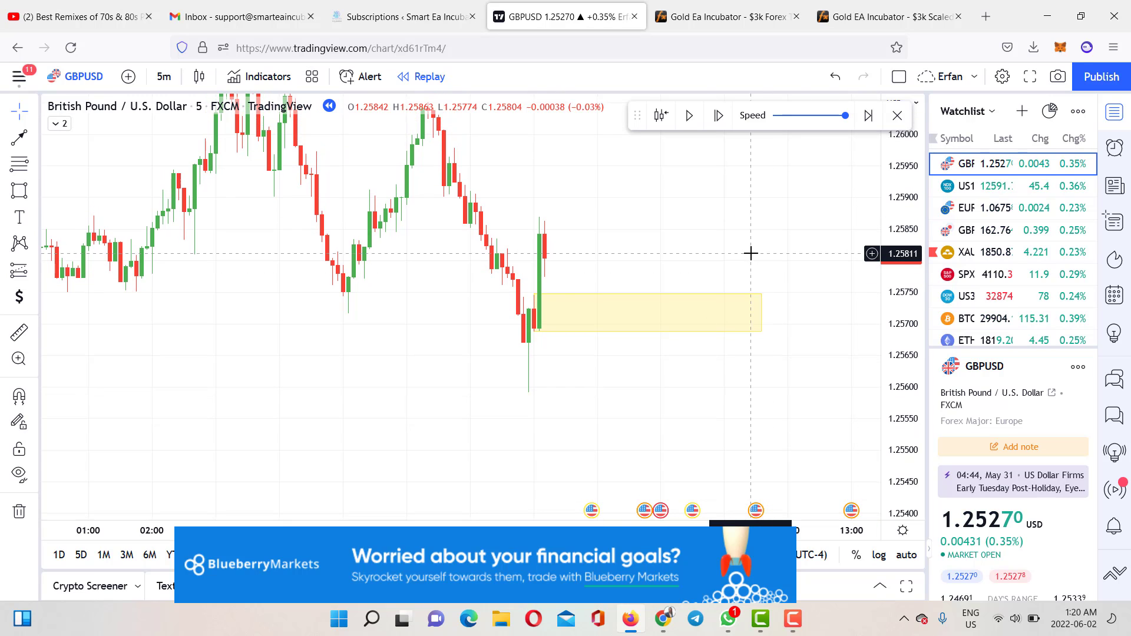
{"action": "scroll", "coordinate": [736, 256], "scroll_direction": "down", "scroll_amount": 3}
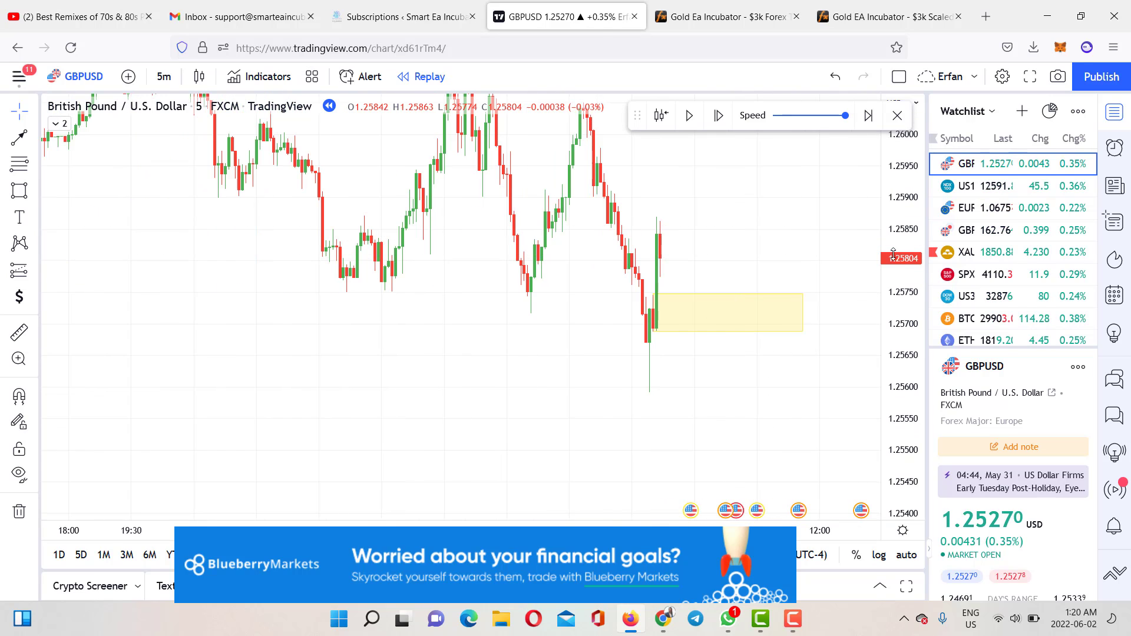
{"action": "scroll", "coordinate": [652, 265], "scroll_direction": "down", "scroll_amount": 5}
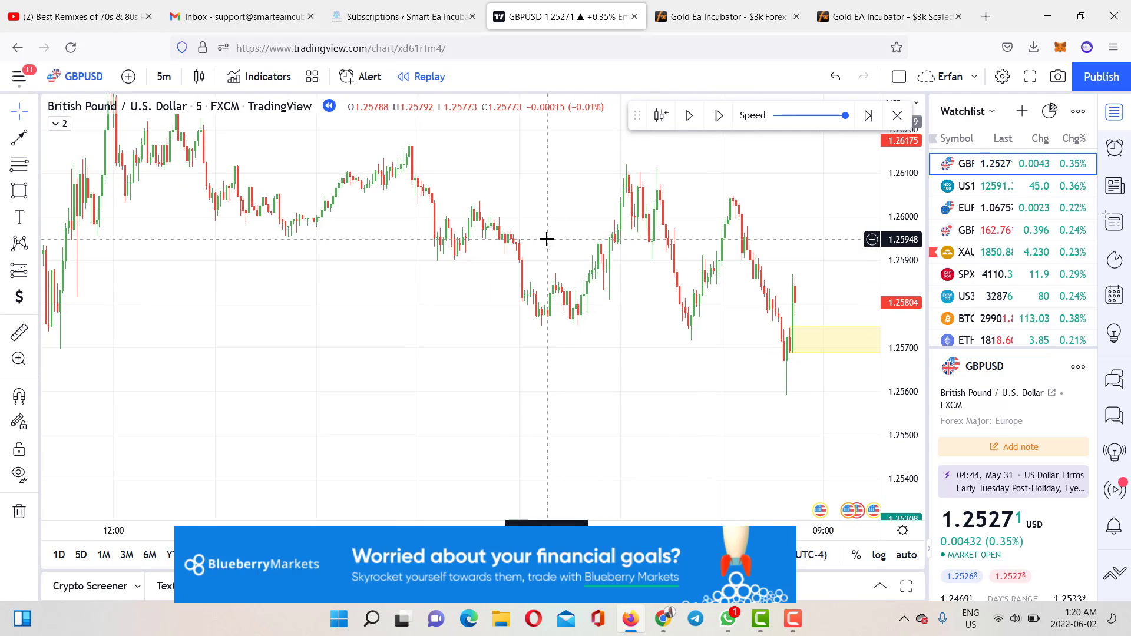
{"action": "left_click_drag", "start_coordinate": [547, 238], "coordinate": [436, 276]}
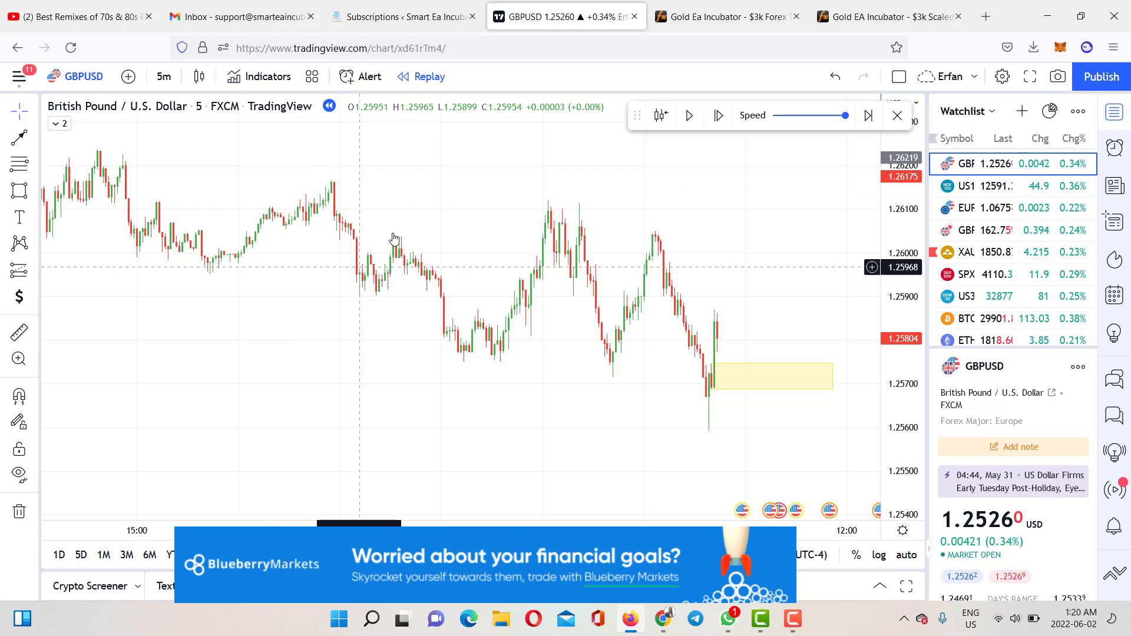
{"action": "left_click", "coordinate": [34, 191]}
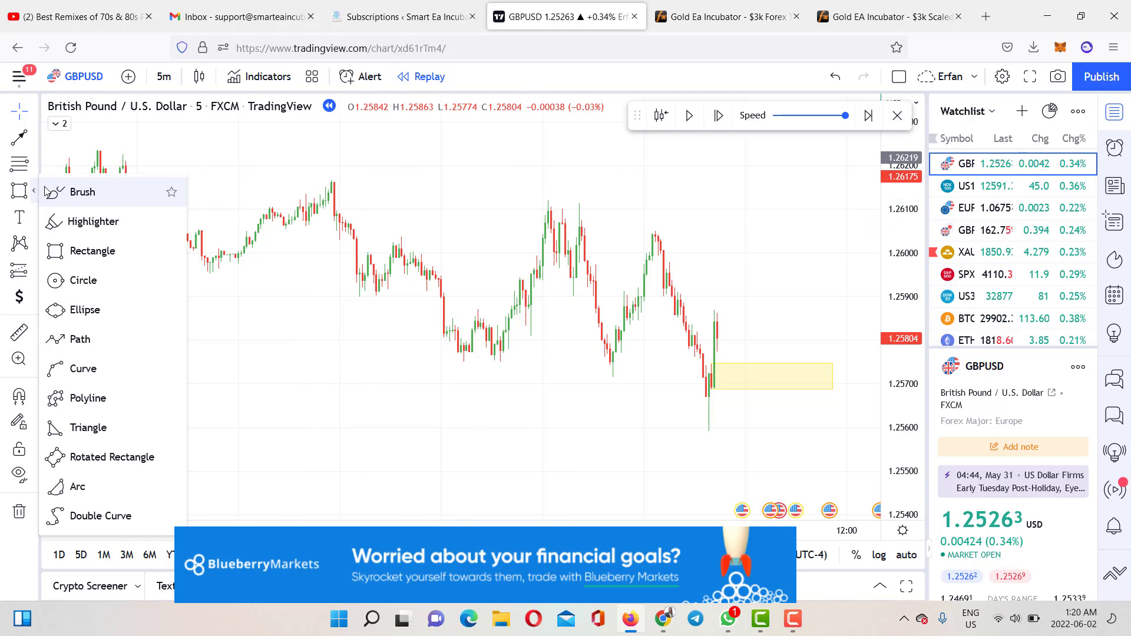
{"action": "left_click", "coordinate": [48, 191]}
{"action": "left_click_drag", "start_coordinate": [350, 294], "coordinate": [355, 294]}
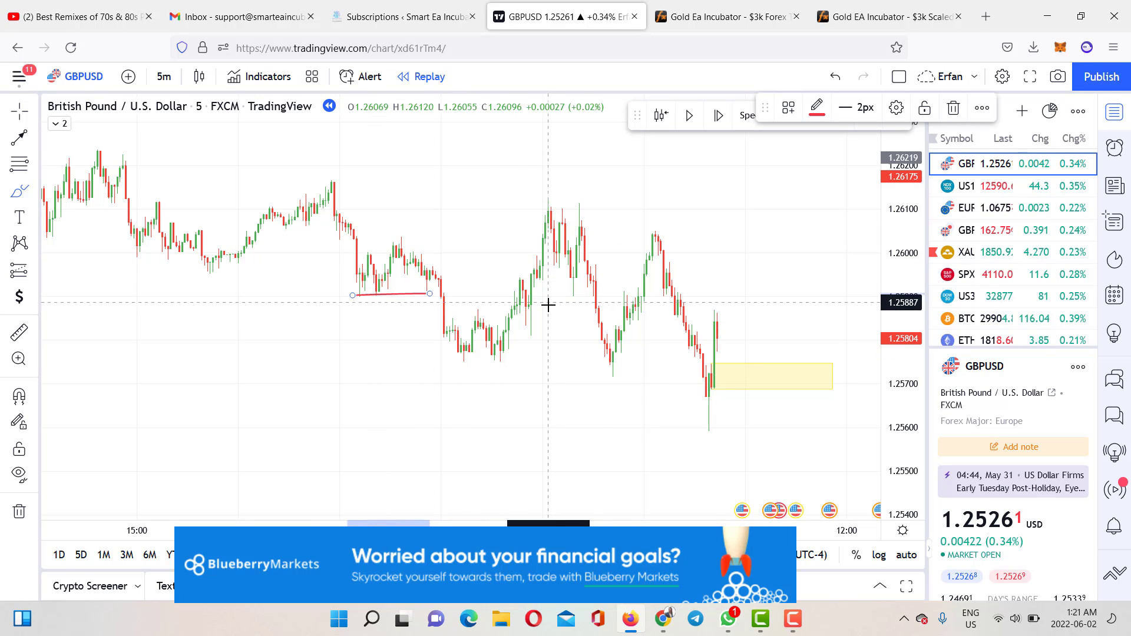
- Delete the red brush line beneath the earlier swing lows
{"action": "left_click_drag", "start_coordinate": [549, 301], "coordinate": [656, 293]}
{"action": "key", "text": "Delete"}
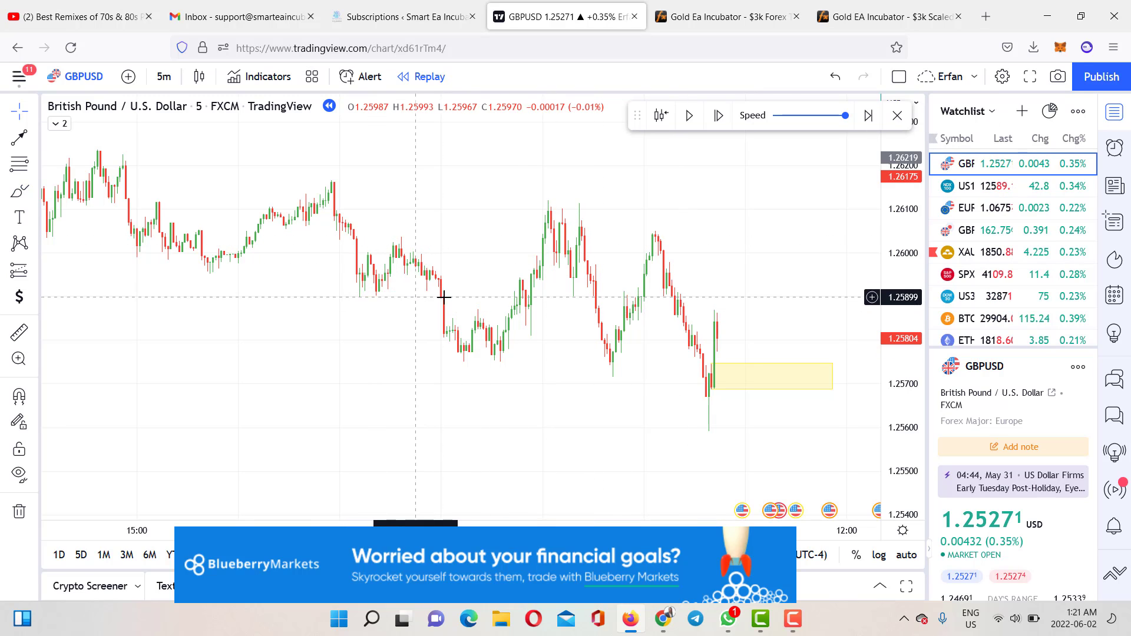
- Advance the GBPUSD replay bar by bar to the 08:40 candle on 1 June '22
{"action": "scroll", "coordinate": [782, 321], "scroll_direction": "up", "scroll_amount": 5}
{"action": "left_click_drag", "start_coordinate": [891, 395], "coordinate": [891, 289]}
{"action": "left_click_drag", "start_coordinate": [756, 331], "coordinate": [583, 243]}
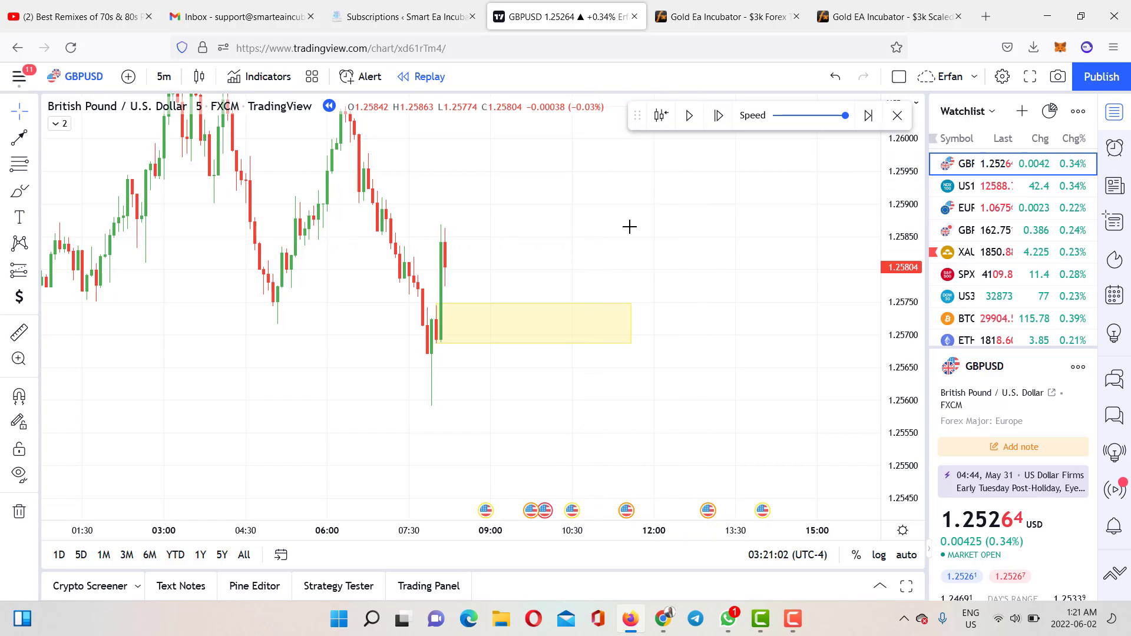
{"action": "scroll", "coordinate": [429, 242], "scroll_direction": "down", "scroll_amount": 4}
{"action": "left_click_drag", "start_coordinate": [913, 237], "coordinate": [912, 318]}
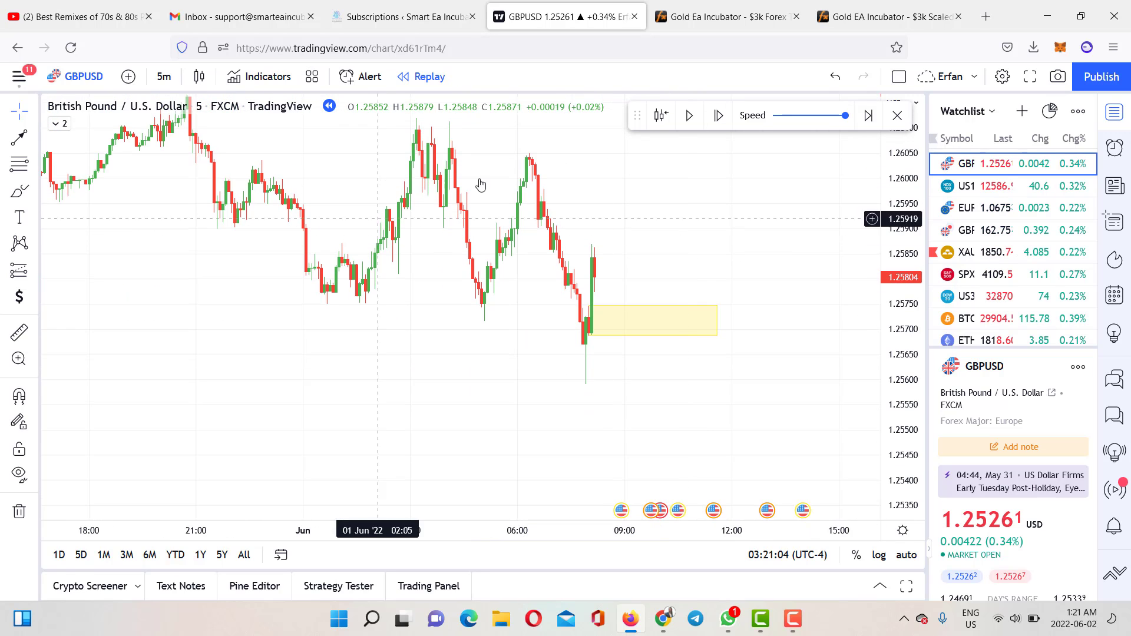
{"action": "scroll", "coordinate": [663, 247], "scroll_direction": "up", "scroll_amount": 3}
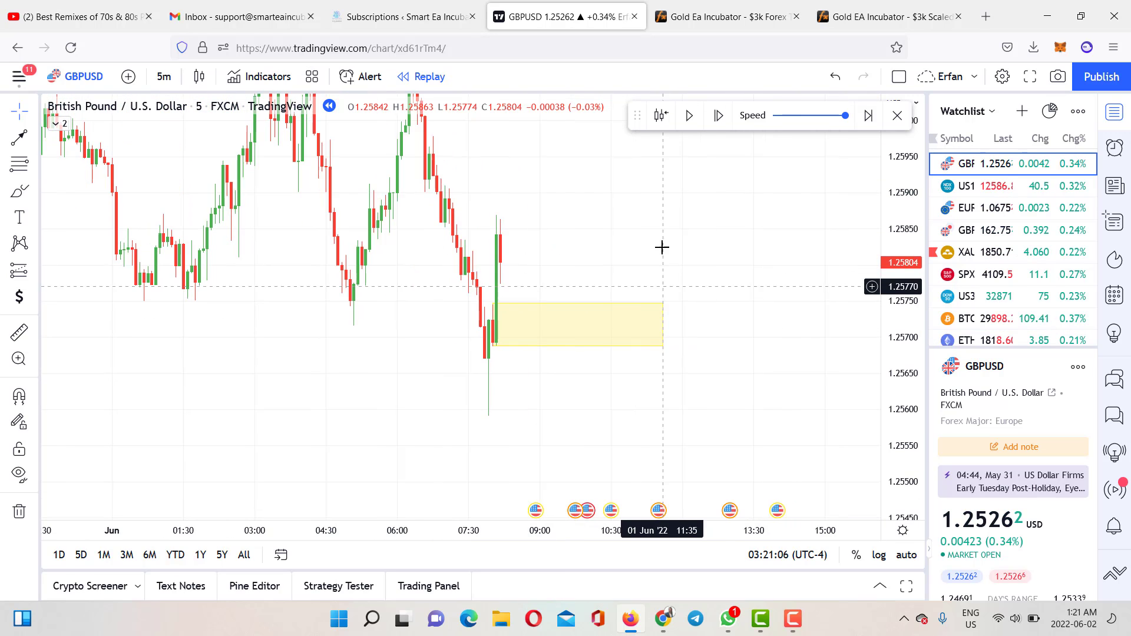
{"action": "left_click", "coordinate": [716, 116]}
{"action": "left_click", "coordinate": [716, 116]}
{"action": "left_click", "coordinate": [717, 116]}
{"action": "left_click", "coordinate": [716, 116]}
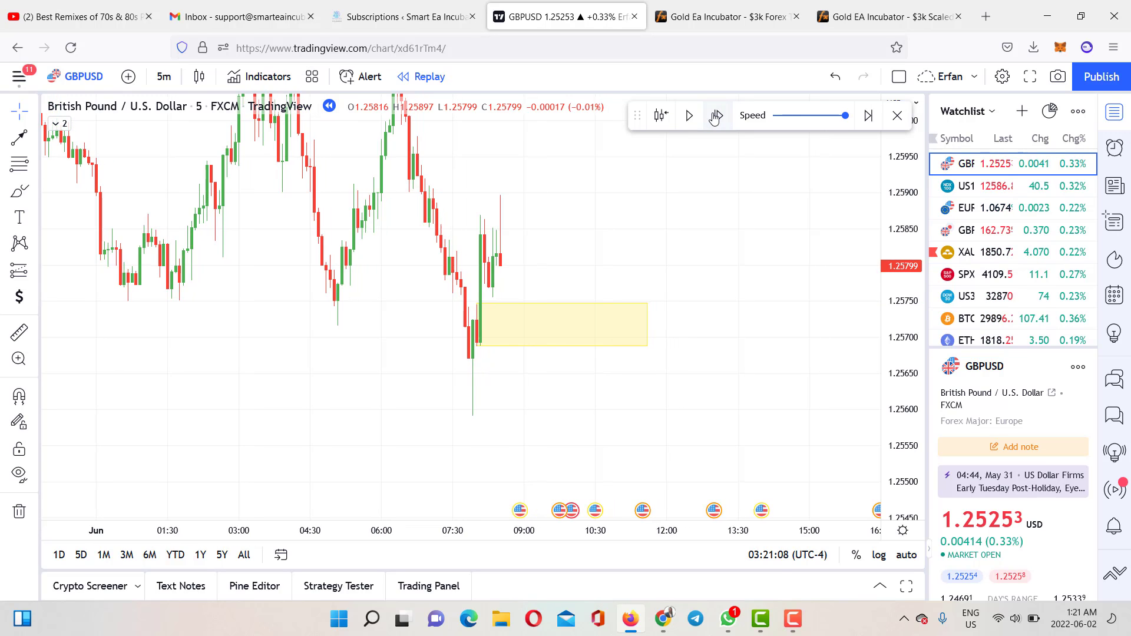
{"action": "left_click", "coordinate": [717, 116]}
- Adjust the yellow zone's upper-left corner to the 07:55 candle at about 1.25746
{"action": "scroll", "coordinate": [826, 318], "scroll_direction": "up", "scroll_amount": 4}
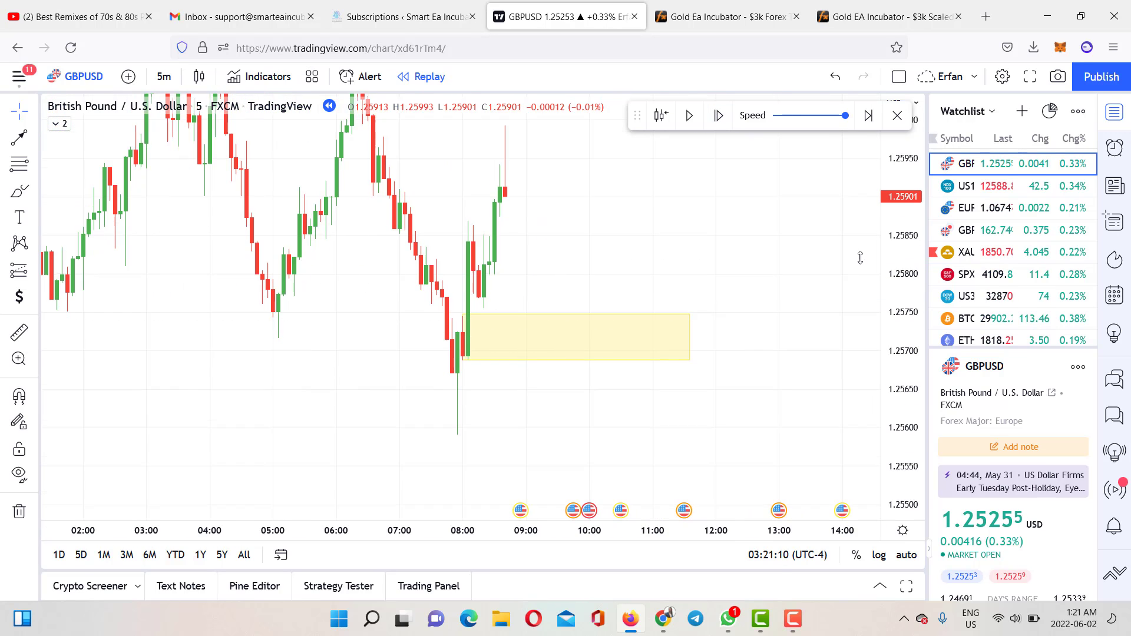
{"action": "scroll", "coordinate": [564, 306], "scroll_direction": "up", "scroll_amount": 1}
{"action": "left_click_drag", "start_coordinate": [507, 277], "coordinate": [595, 272]}
{"action": "left_click_drag", "start_coordinate": [510, 313], "coordinate": [510, 313]}
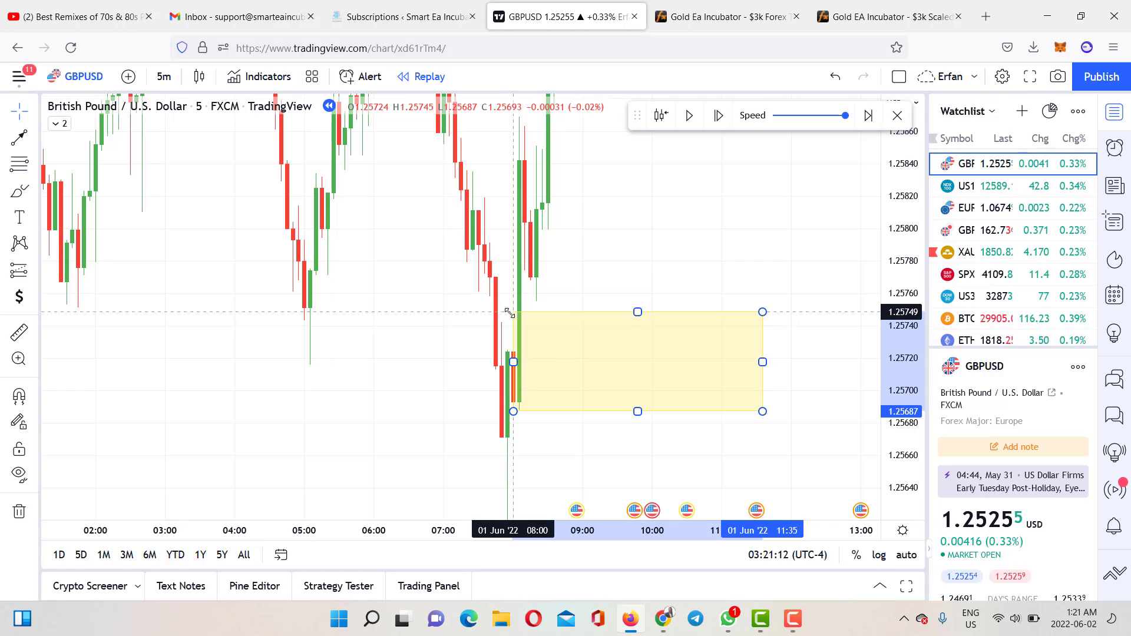
{"action": "left_click", "coordinate": [567, 287]}
- Draw a second rectangle zone from about 1.25864 to 1.25754, starting beside the strong green candle and ending at 12:25
{"action": "left_click_drag", "start_coordinate": [597, 281], "coordinate": [567, 318]}
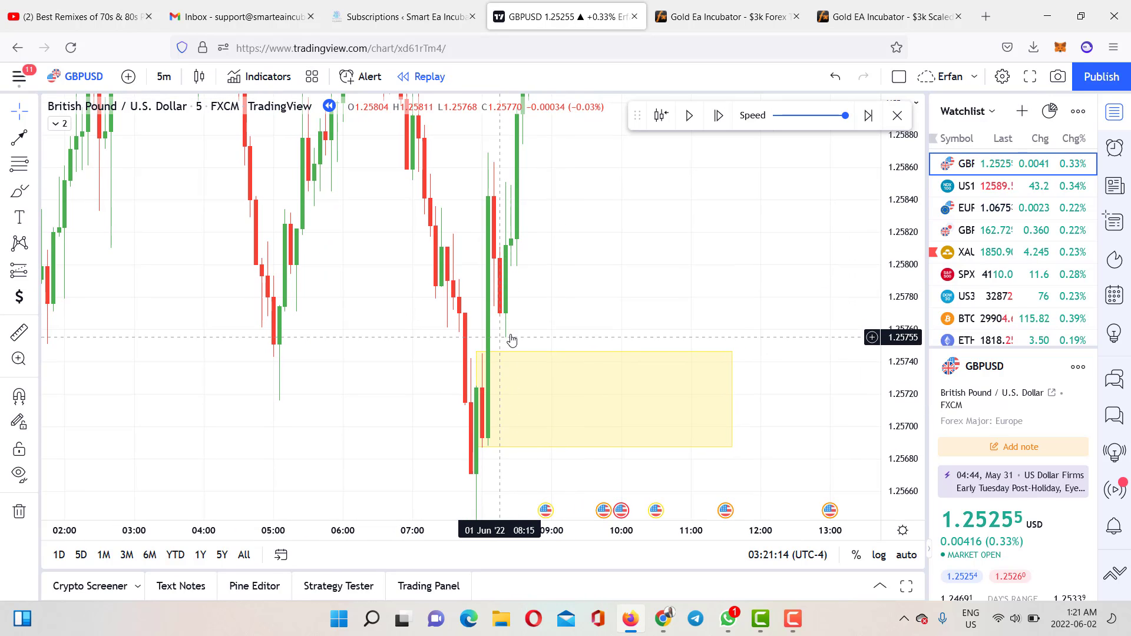
{"action": "left_click_drag", "start_coordinate": [903, 223], "coordinate": [902, 345]}
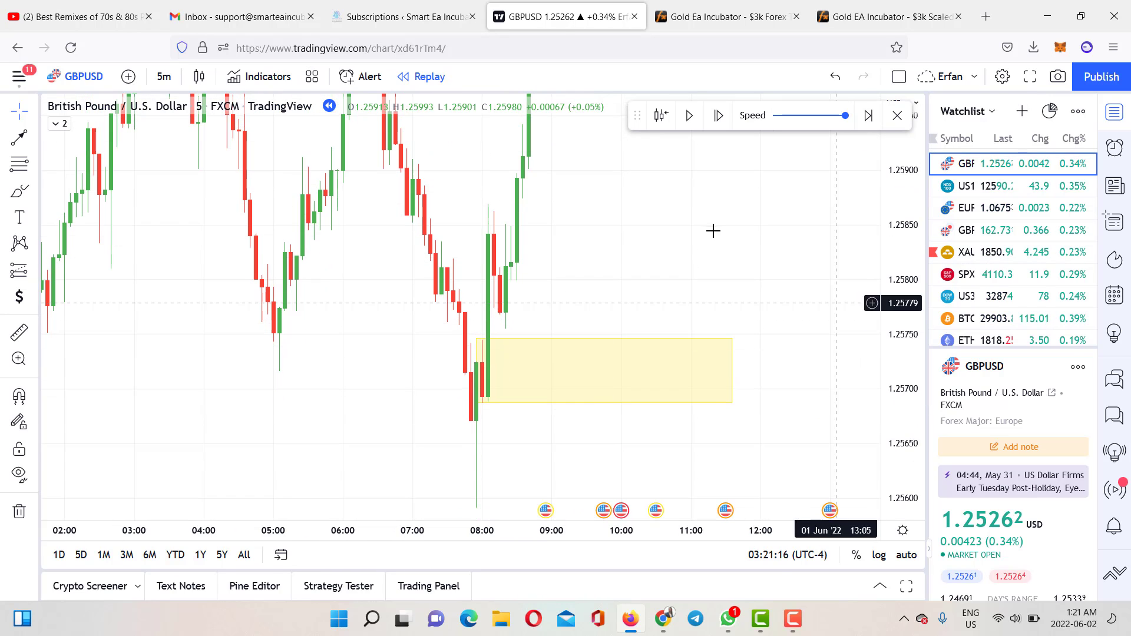
{"action": "left_click_drag", "start_coordinate": [654, 289], "coordinate": [607, 328]}
{"action": "left_click_drag", "start_coordinate": [599, 232], "coordinate": [625, 256]}
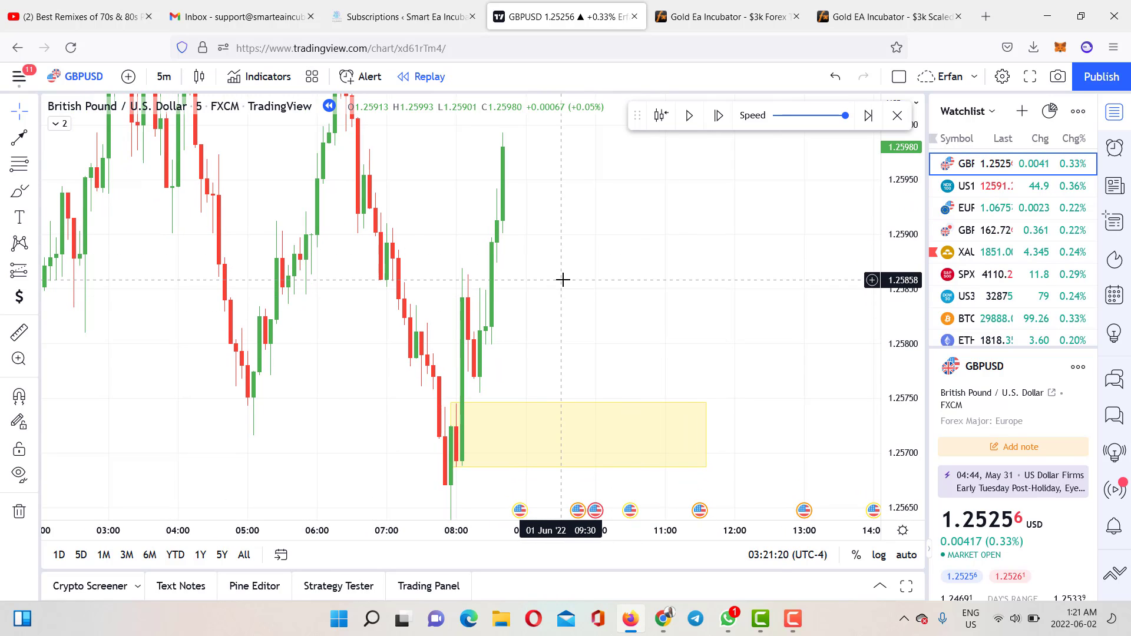
{"action": "scroll", "coordinate": [560, 278], "scroll_direction": "up", "scroll_amount": 1}
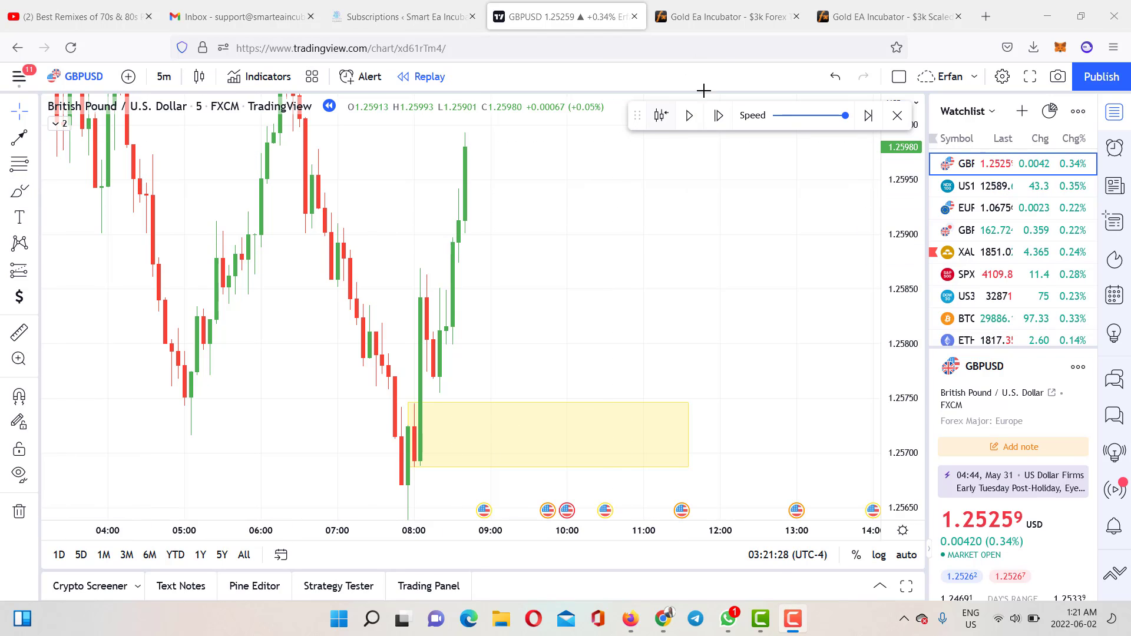
{"action": "left_click", "coordinate": [34, 196]}
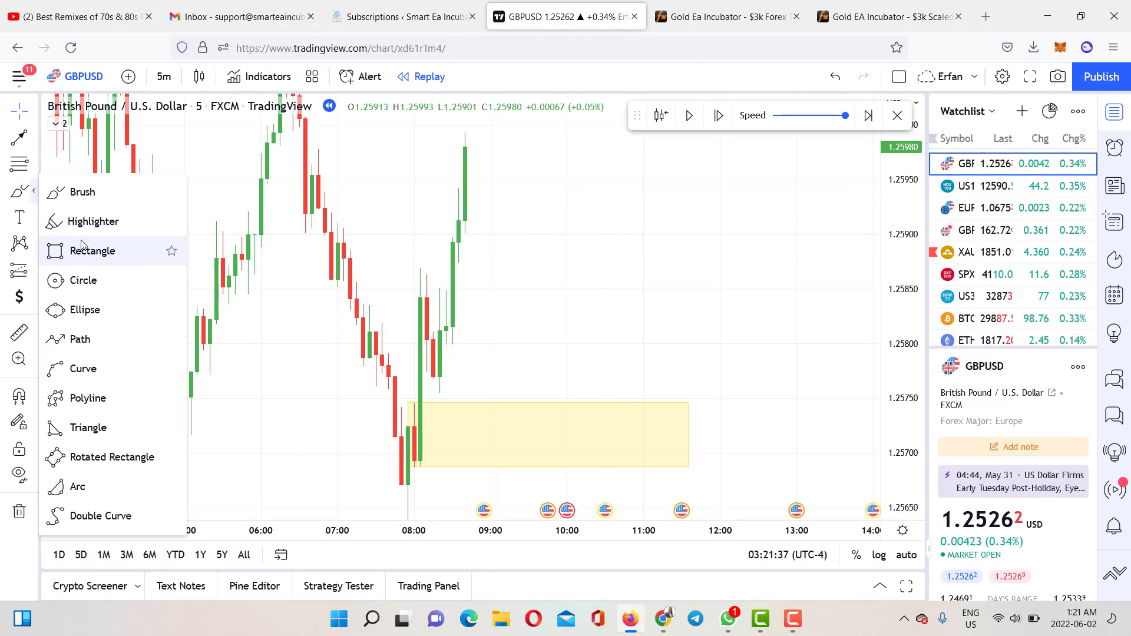
{"action": "left_click", "coordinate": [89, 250]}
{"action": "left_click_drag", "start_coordinate": [427, 273], "coordinate": [752, 393]}
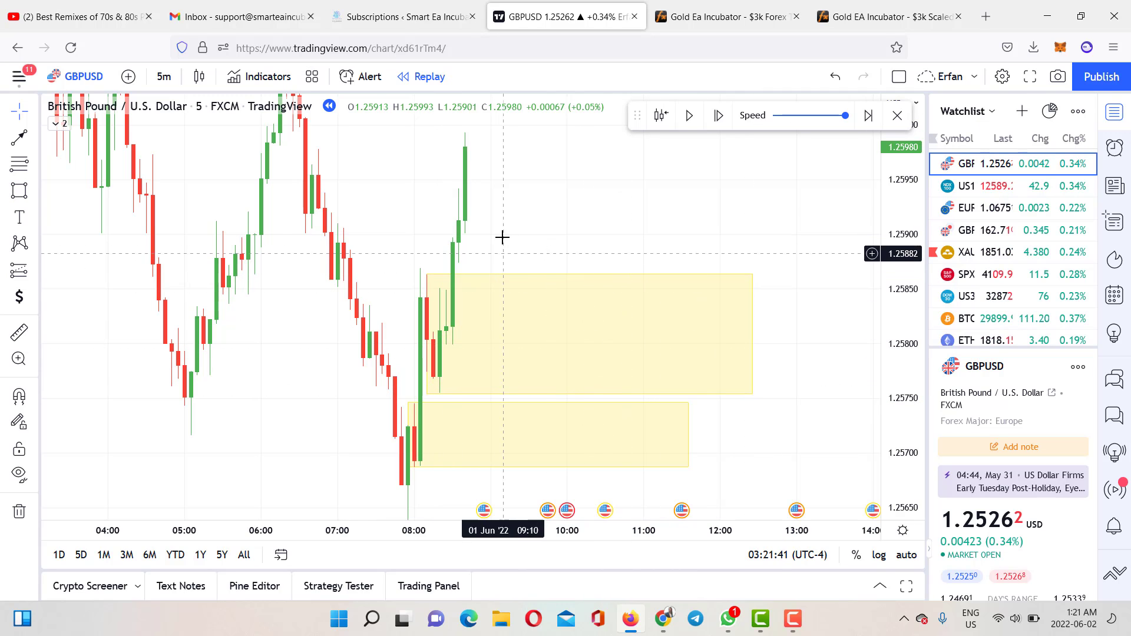
- Extend the lower yellow zone's right edge to about 12:25, in line with the upper zone
{"action": "left_click", "coordinate": [691, 428]}
{"action": "left_click_drag", "start_coordinate": [688, 434], "coordinate": [750, 434]}
{"action": "left_click", "coordinate": [778, 377]}
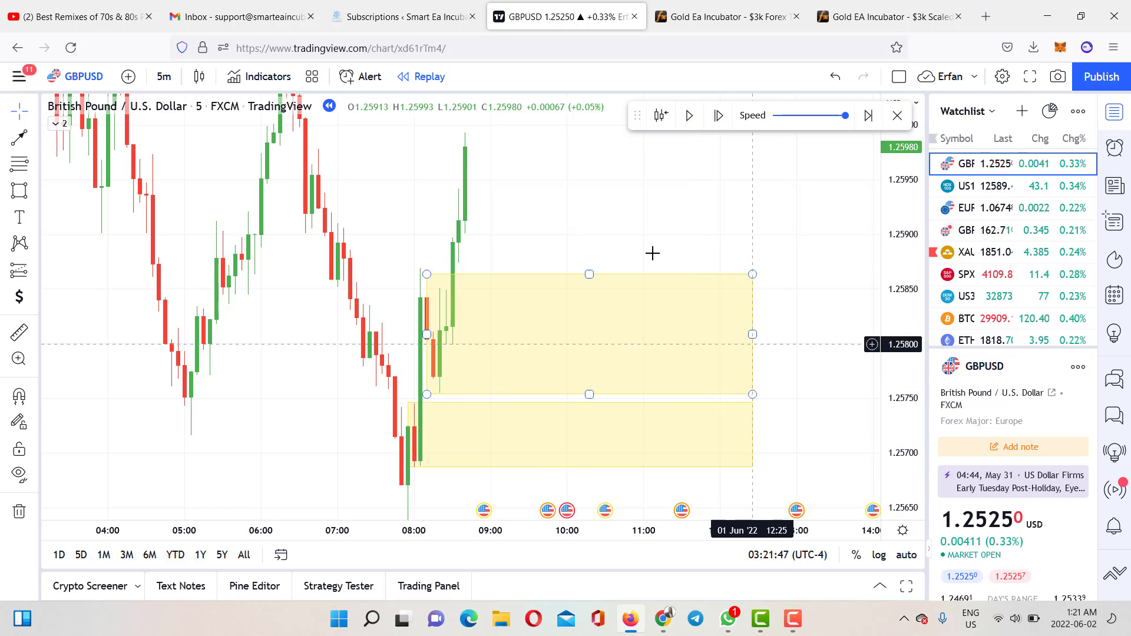
- Advance the replay bar by bar to the long red 09:15 candle
{"action": "left_click_drag", "start_coordinate": [907, 187], "coordinate": [908, 339]}
{"action": "scroll", "coordinate": [639, 200], "scroll_direction": "down", "scroll_amount": 1}
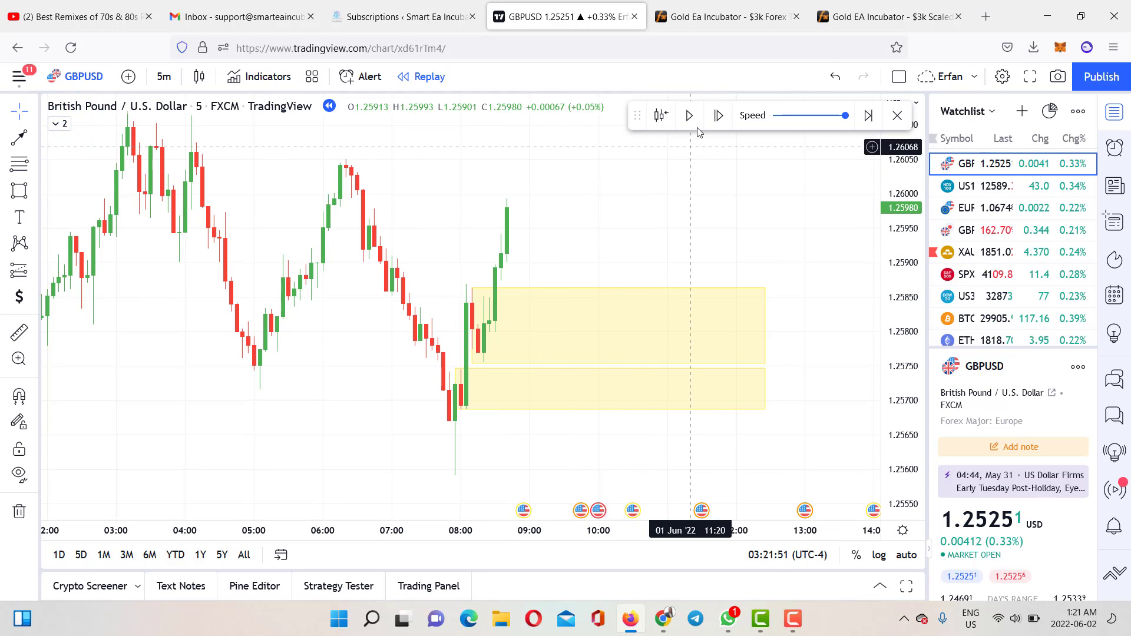
{"action": "left_click", "coordinate": [715, 116]}
{"action": "left_click", "coordinate": [715, 116]}
{"action": "left_click", "coordinate": [715, 116]}
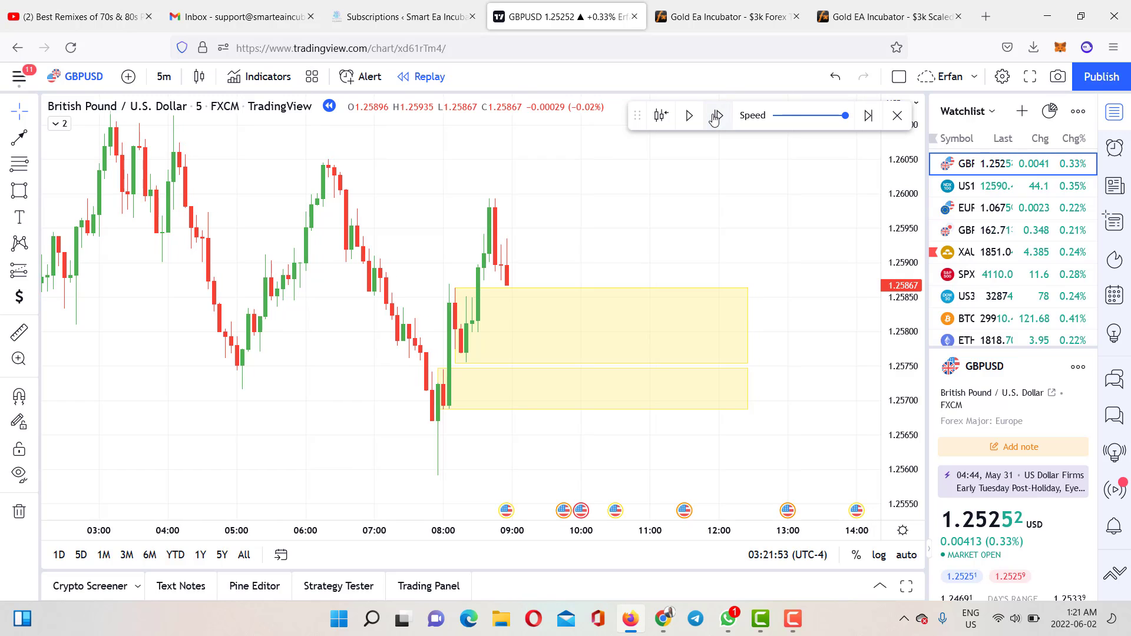
{"action": "left_click", "coordinate": [716, 116]}
{"action": "left_click", "coordinate": [715, 117]}
{"action": "left_click", "coordinate": [715, 117]}
{"action": "left_click", "coordinate": [715, 117]}
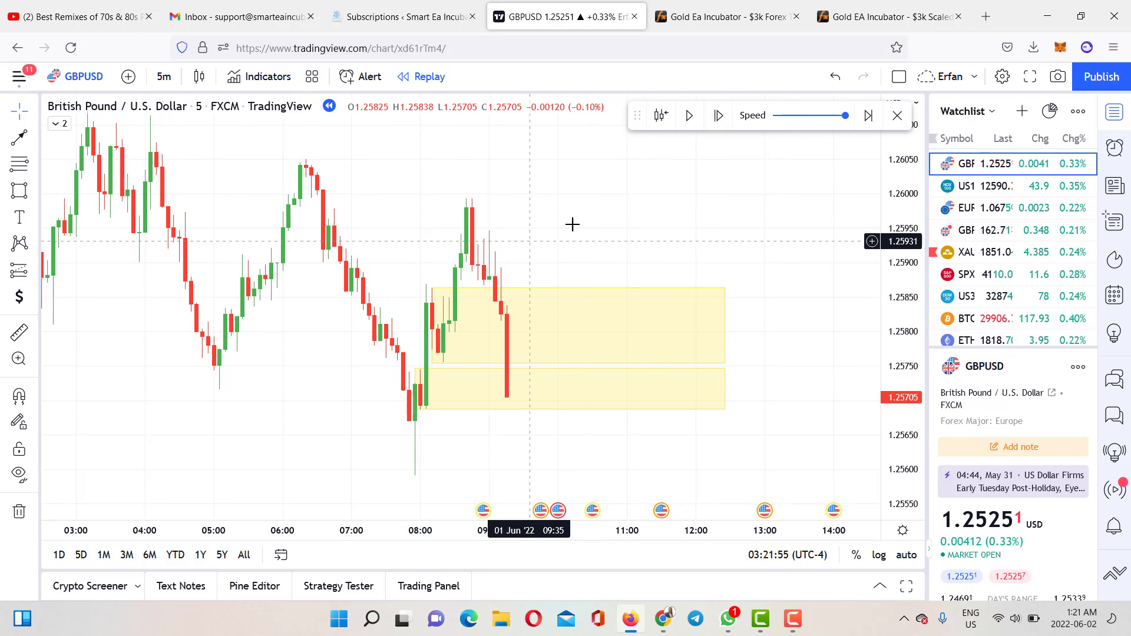
- Delete the upper yellow rectangle zone
{"action": "left_click_drag", "start_coordinate": [569, 224], "coordinate": [639, 192]}
{"action": "scroll", "coordinate": [584, 281], "scroll_direction": "up", "scroll_amount": 1}
{"action": "left_click_drag", "start_coordinate": [899, 388], "coordinate": [878, 215]}
{"action": "left_click_drag", "start_coordinate": [622, 205], "coordinate": [694, 206]}
{"action": "scroll", "coordinate": [605, 185], "scroll_direction": "up", "scroll_amount": 2}
{"action": "left_click", "coordinate": [605, 227]}
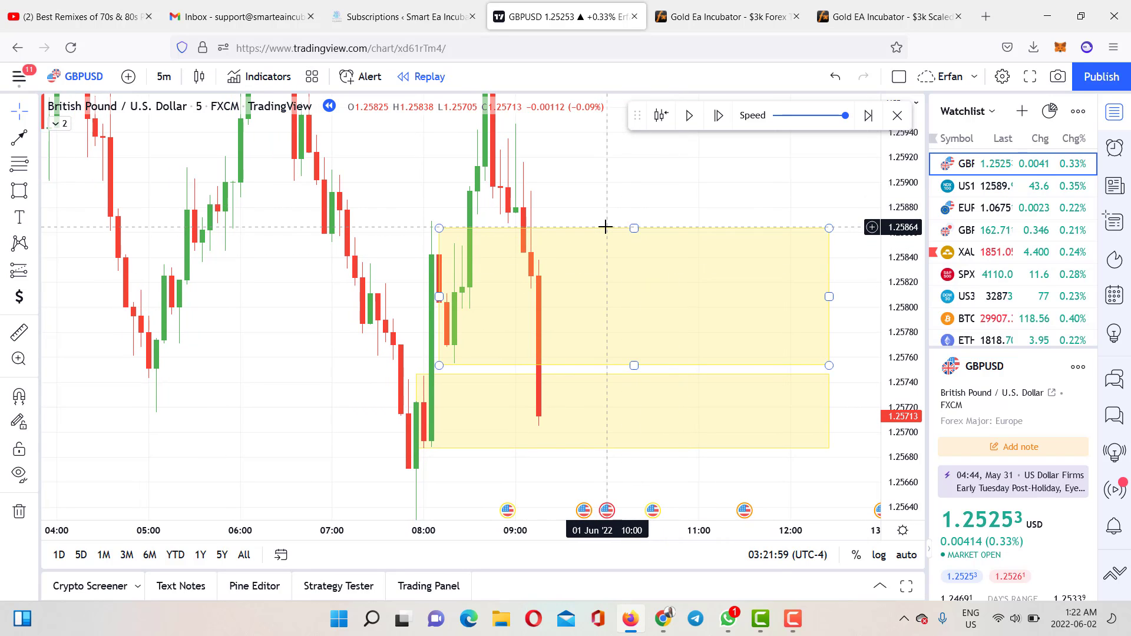
{"action": "key", "text": "Delete"}
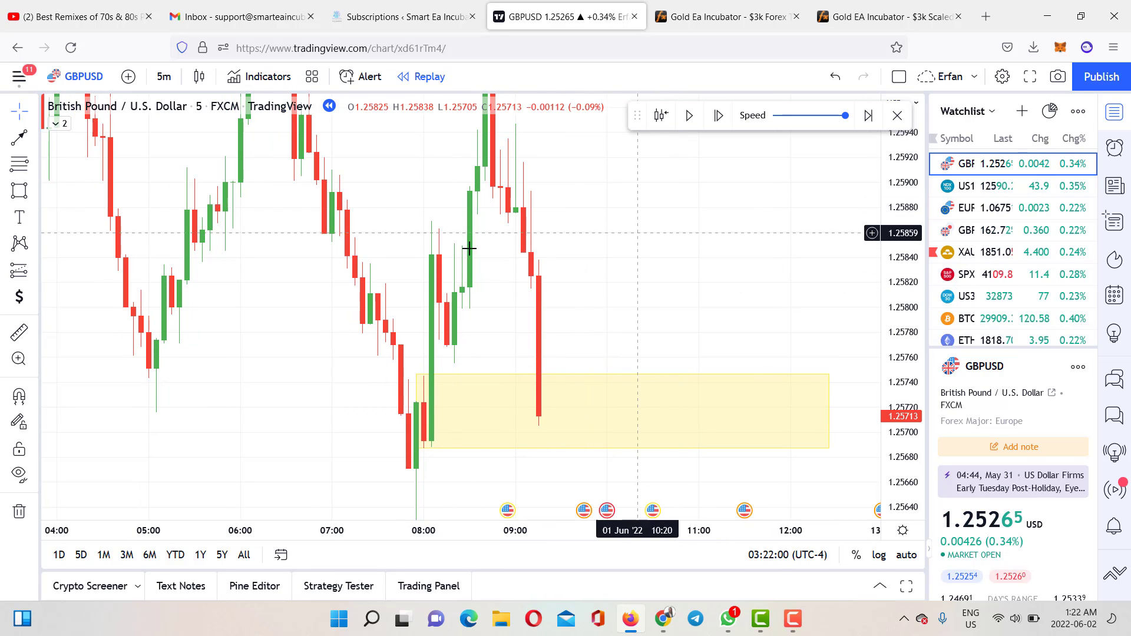
- Fine-tune the remaining zone's upper-left corner at the 07:55 candle to about 1.25746
{"action": "left_click", "coordinate": [415, 379]}
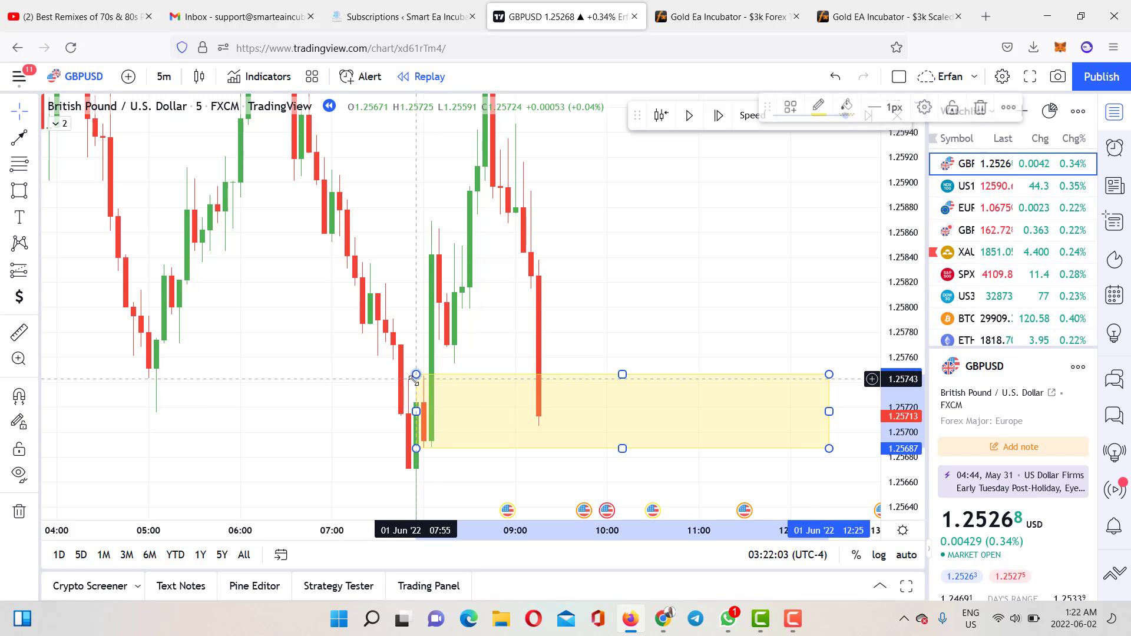
{"action": "left_click", "coordinate": [420, 377]}
{"action": "left_click_drag", "start_coordinate": [416, 374], "coordinate": [416, 372]}
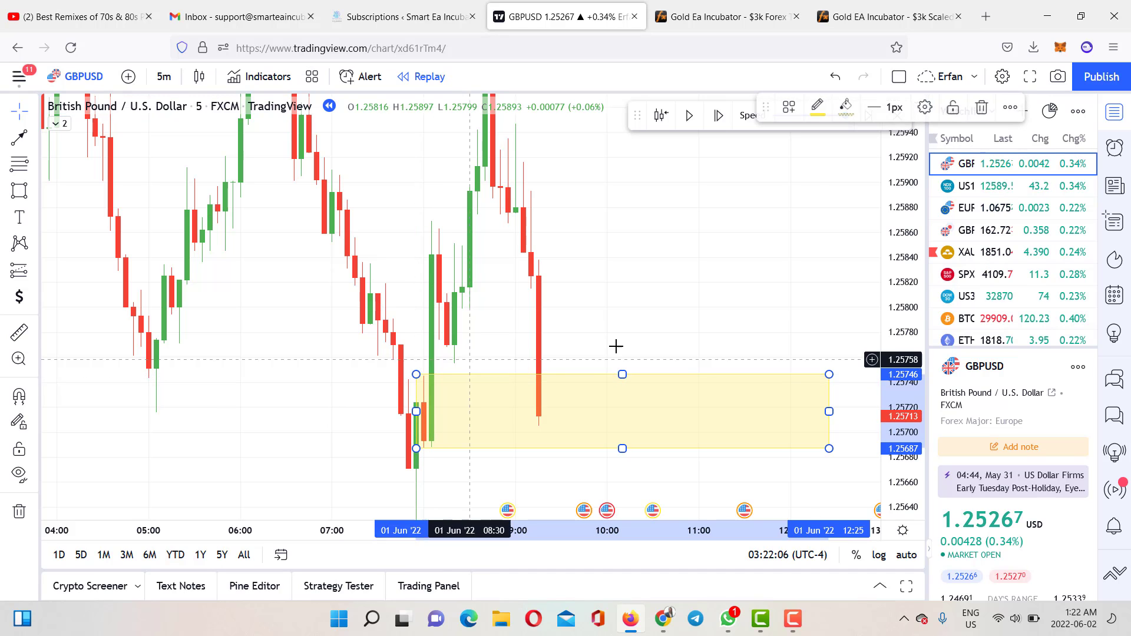
- Try a long position beside the long red 09:15 candle, with entry at about 1.25839 and stop at about 1.25705
{"action": "left_click_drag", "start_coordinate": [616, 346], "coordinate": [592, 314]}
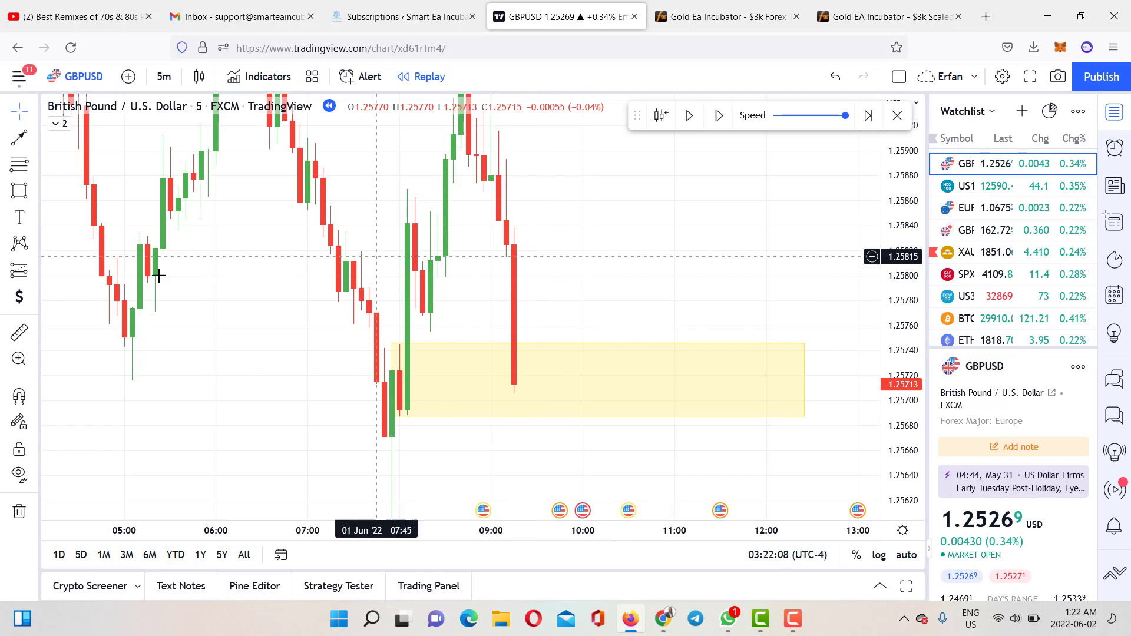
{"action": "left_click", "coordinate": [35, 271]}
{"action": "left_click", "coordinate": [89, 271]}
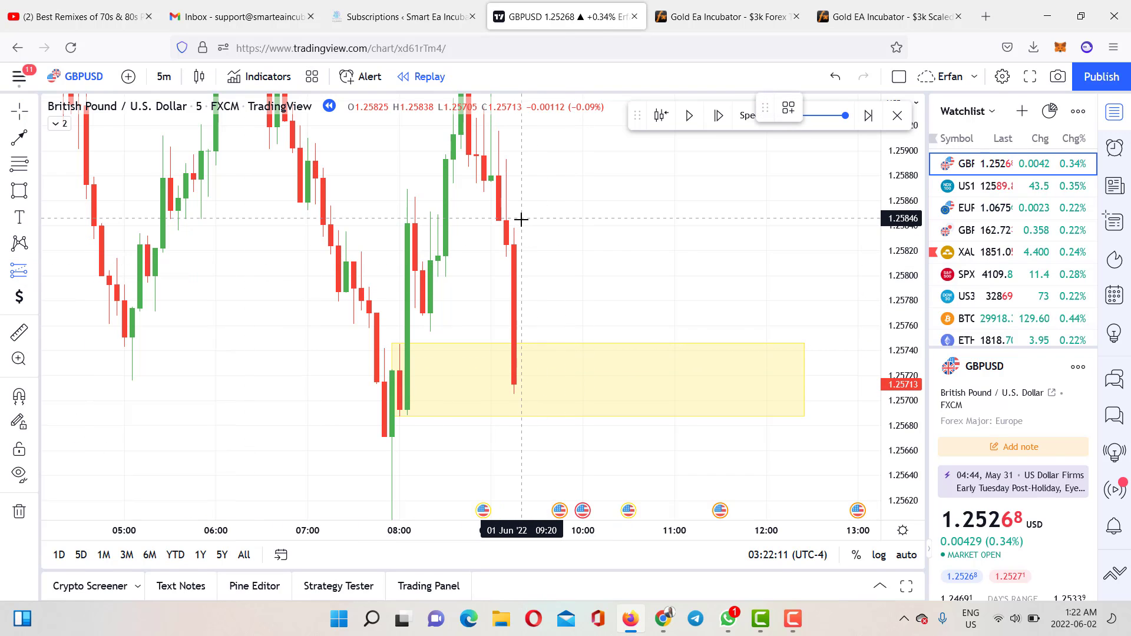
{"action": "left_click", "coordinate": [522, 227]}
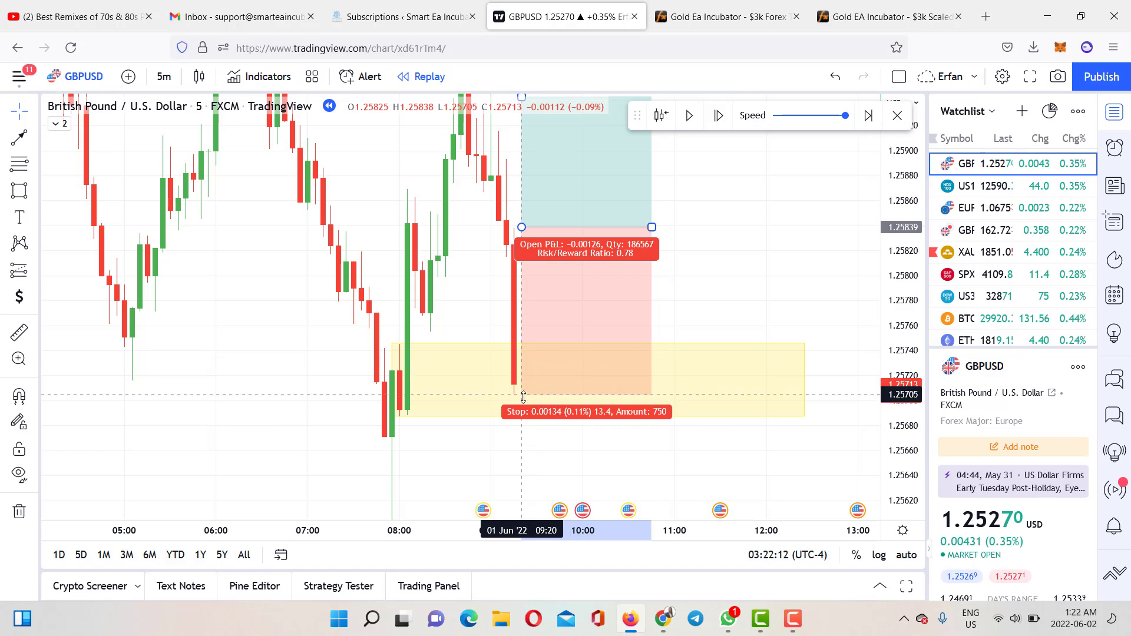
{"action": "key", "text": "Delete"}
- Advance the replay by one bar and delete the remaining yellow zone
{"action": "left_click_drag", "start_coordinate": [636, 226], "coordinate": [575, 273]}
{"action": "left_click", "coordinate": [718, 116]}
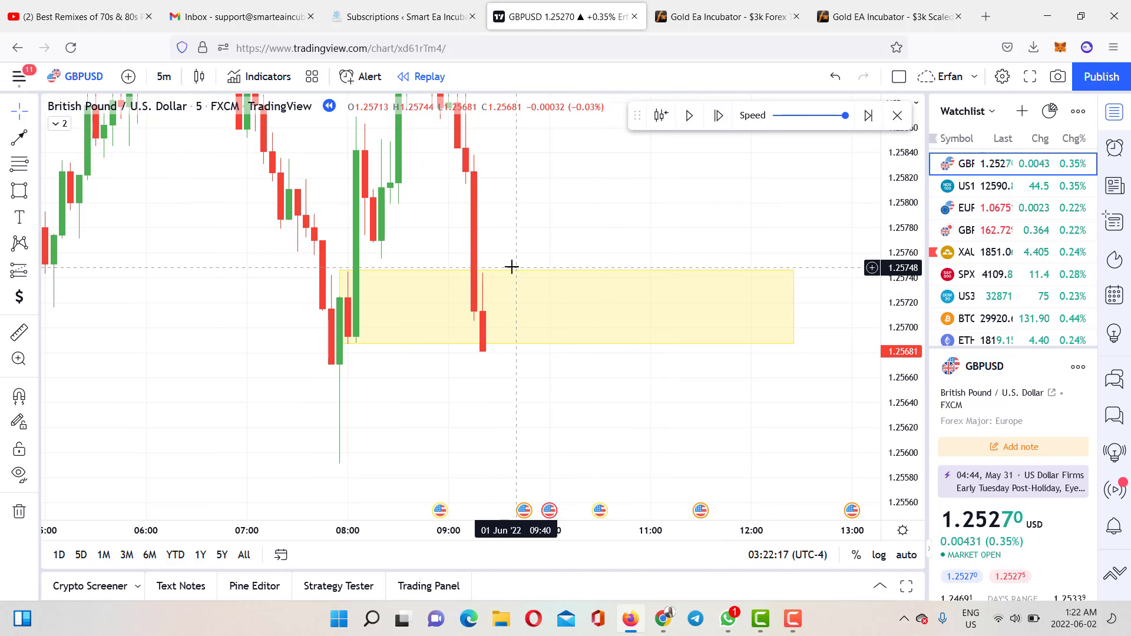
{"action": "key", "text": "Delete"}
- Advance the replay through the continuing drop to the 10:05 candle
{"action": "scroll", "coordinate": [626, 313], "scroll_direction": "down", "scroll_amount": 2}
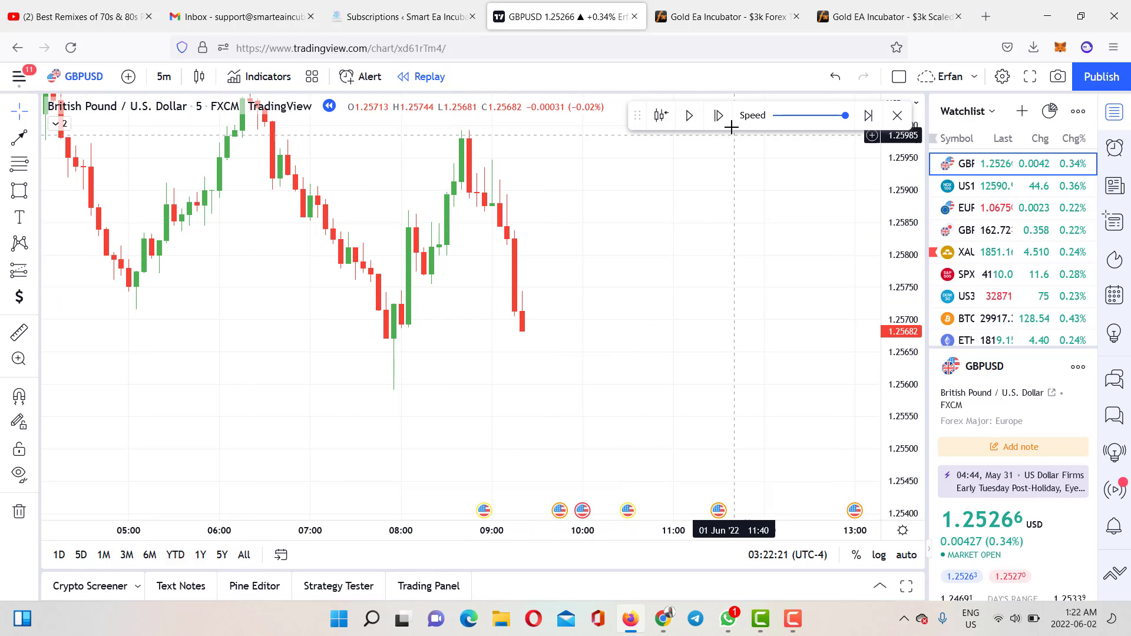
{"action": "left_click", "coordinate": [718, 115]}
{"action": "left_click", "coordinate": [718, 115]}
{"action": "scroll", "coordinate": [552, 236], "scroll_direction": "down", "scroll_amount": 3}
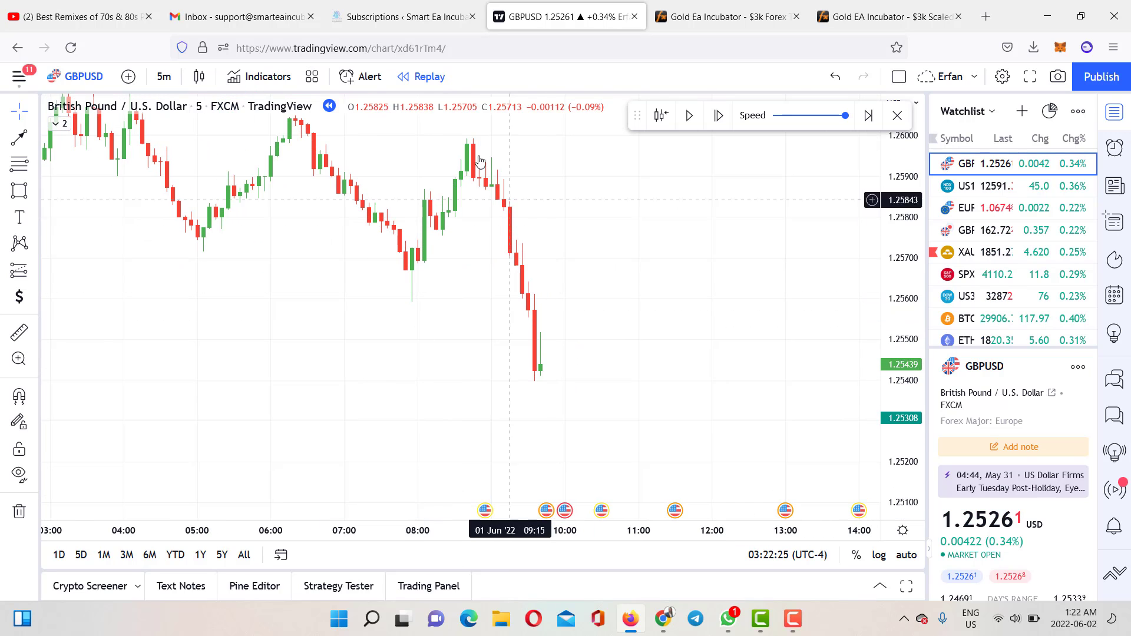
{"action": "left_click", "coordinate": [719, 116]}
- Bring the existing long position and lower zone into view and advance the replay to the 11:00 candle
{"action": "left_click_drag", "start_coordinate": [689, 340], "coordinate": [682, 291]}
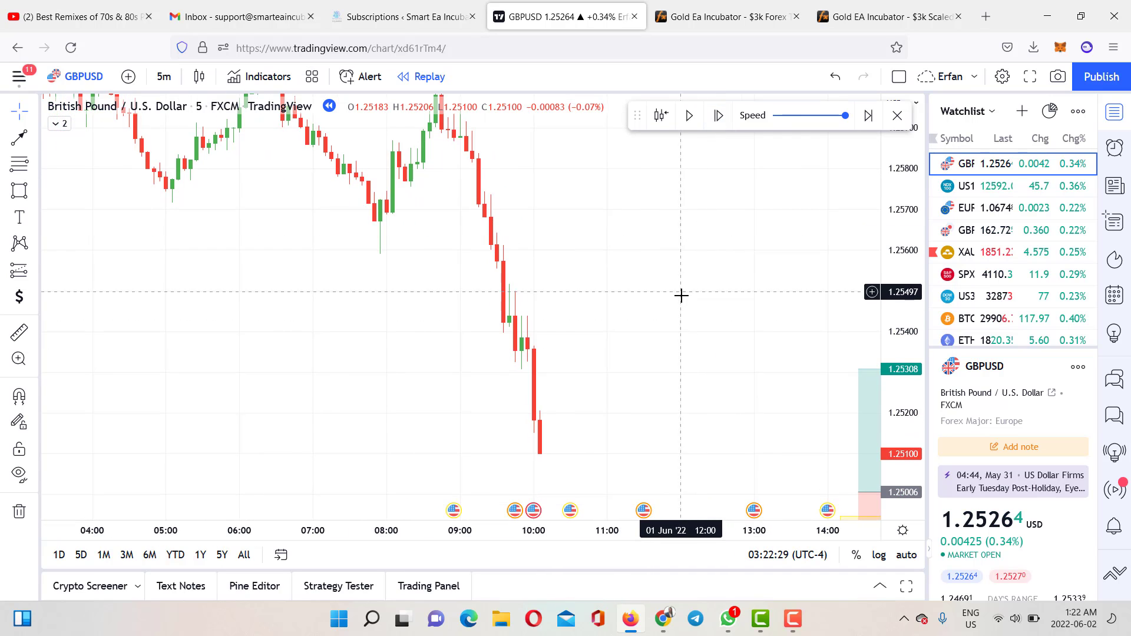
{"action": "scroll", "coordinate": [666, 318], "scroll_direction": "up", "scroll_amount": 2}
{"action": "left_click_drag", "start_coordinate": [637, 342], "coordinate": [641, 215]}
{"action": "scroll", "coordinate": [598, 288], "scroll_direction": "down", "scroll_amount": 3}
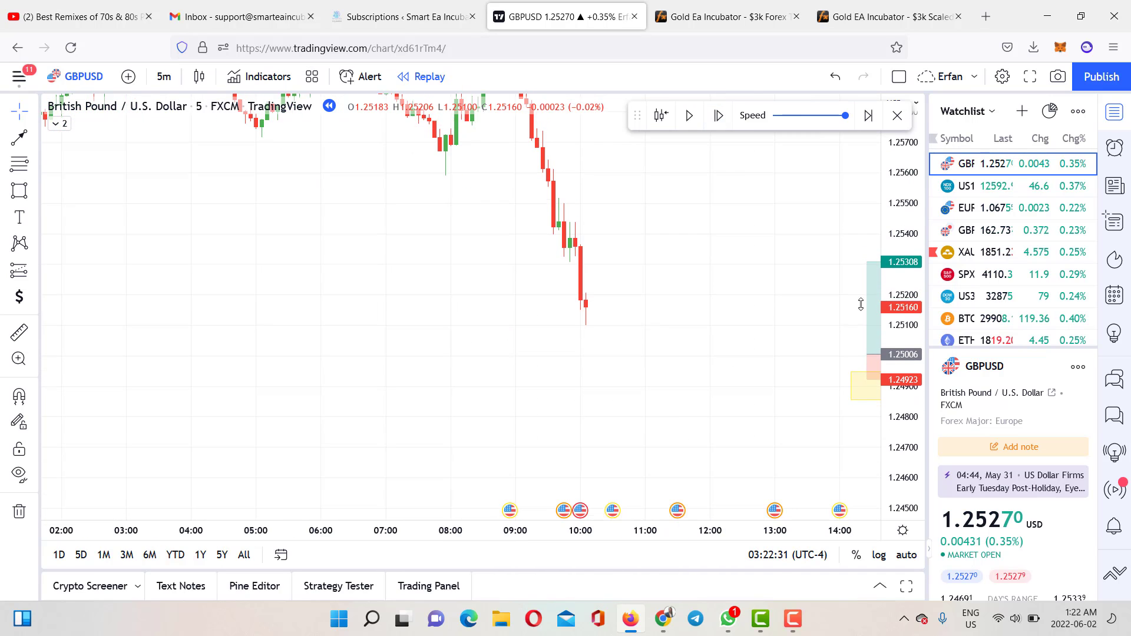
{"action": "left_click_drag", "start_coordinate": [613, 253], "coordinate": [472, 279]}
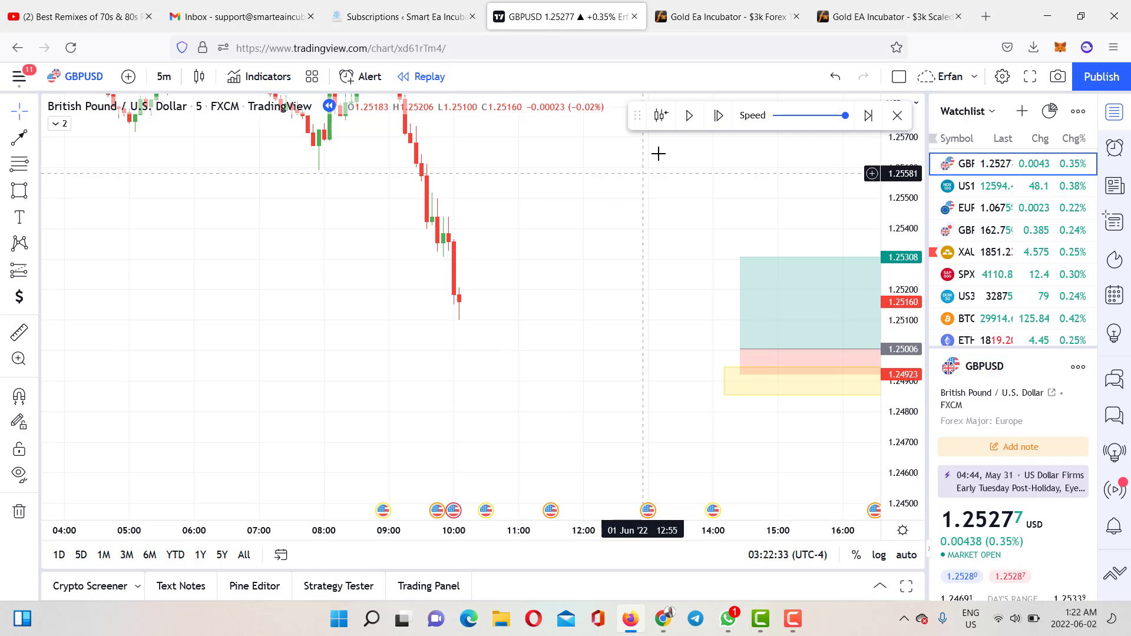
{"action": "left_click", "coordinate": [717, 117]}
{"action": "left_click", "coordinate": [717, 117]}
{"action": "left_click", "coordinate": [717, 117]}
{"action": "left_click", "coordinate": [716, 117]}
{"action": "left_click", "coordinate": [717, 118]}
{"action": "left_click", "coordinate": [716, 117]}
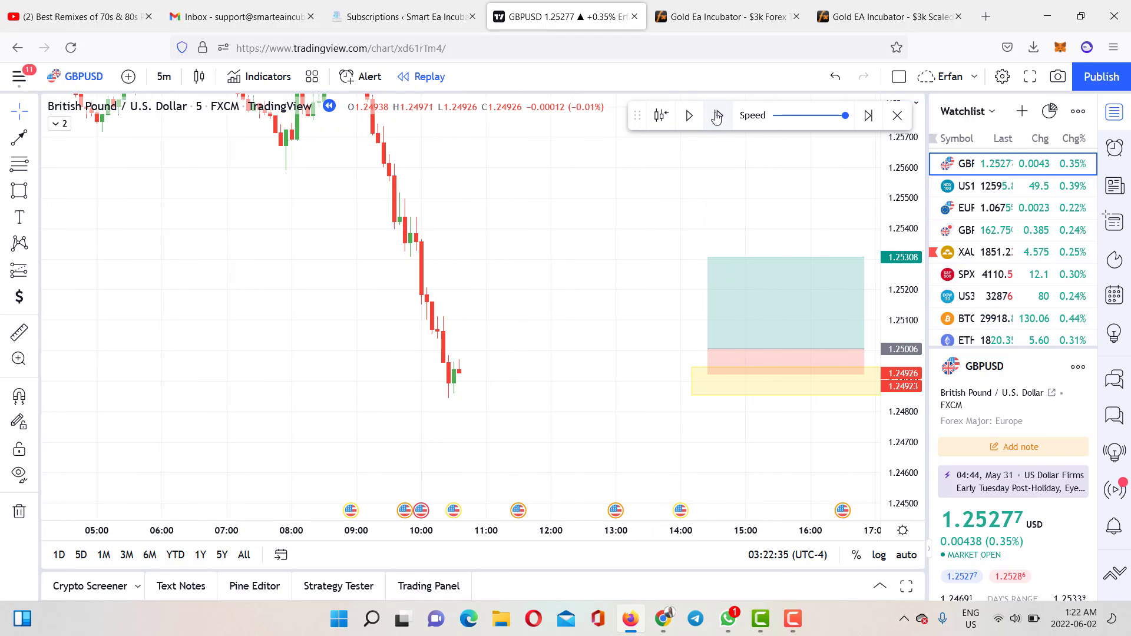
{"action": "left_click", "coordinate": [716, 117]}
{"action": "double_click", "coordinate": [716, 117]}
{"action": "left_click", "coordinate": [717, 116]}
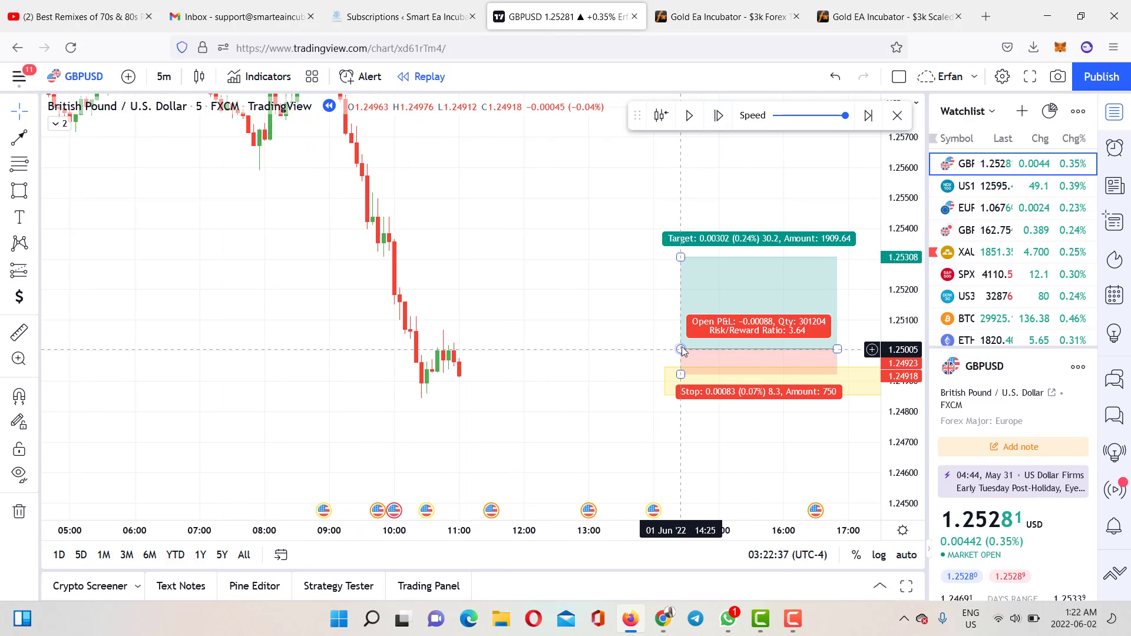
- Focus on the latest candles beside the existing long position and advance the replay to the 11:05 candle
{"action": "scroll", "coordinate": [497, 379], "scroll_direction": "up", "scroll_amount": 1}
{"action": "left_click_drag", "start_coordinate": [498, 379], "coordinate": [617, 311]}
{"action": "left_click_drag", "start_coordinate": [896, 431], "coordinate": [853, 277]}
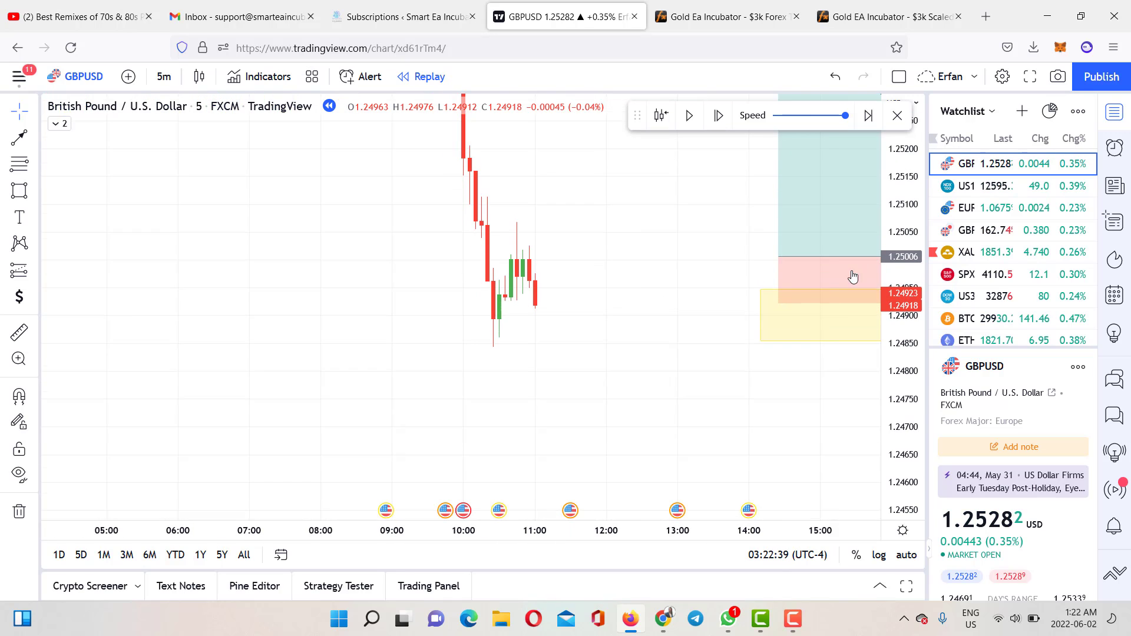
{"action": "left_click_drag", "start_coordinate": [635, 237], "coordinate": [545, 286]}
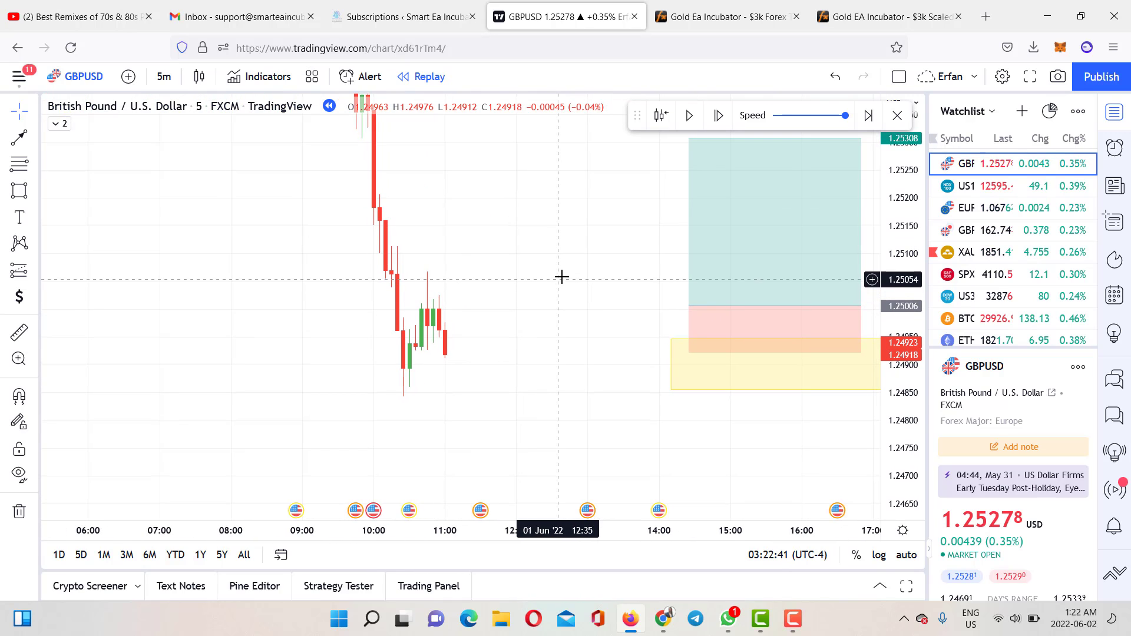
{"action": "left_click", "coordinate": [719, 117]}
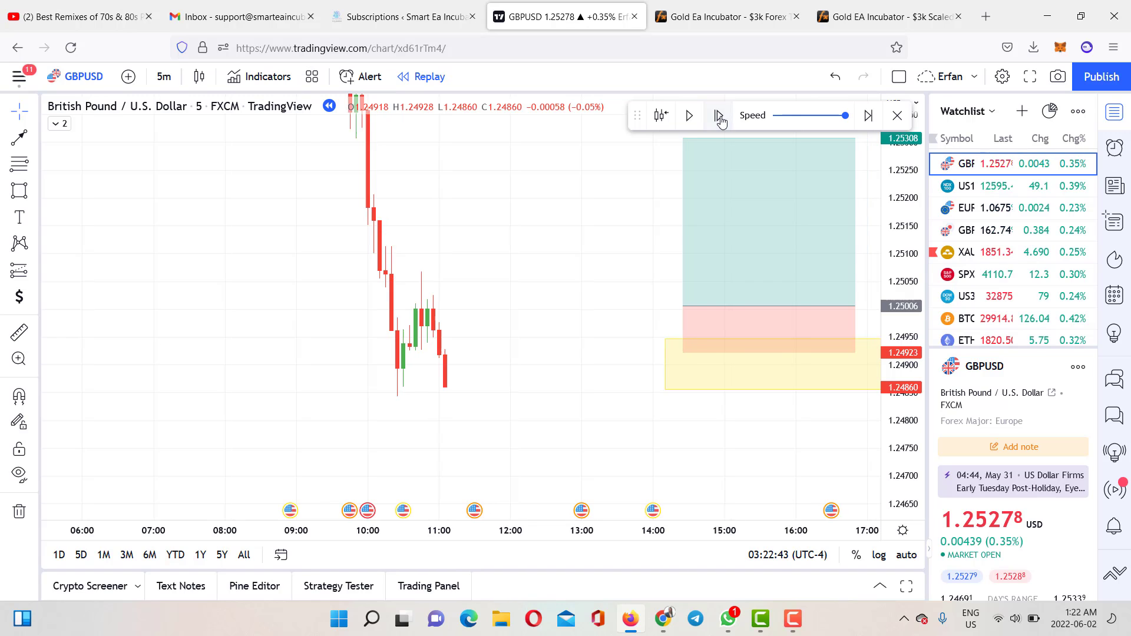
- Advance the replay from the 11:05 candle to the 11:30 candle
{"action": "left_click", "coordinate": [720, 118]}
{"action": "left_click", "coordinate": [720, 118]}
{"action": "scroll", "coordinate": [554, 289], "scroll_direction": "up", "scroll_amount": 1}
{"action": "left_click_drag", "start_coordinate": [542, 295], "coordinate": [603, 232]}
{"action": "left_click", "coordinate": [716, 117]}
{"action": "left_click", "coordinate": [717, 116]}
{"action": "left_click", "coordinate": [717, 116]}
{"action": "scroll", "coordinate": [760, 276], "scroll_direction": "down", "scroll_amount": 1}
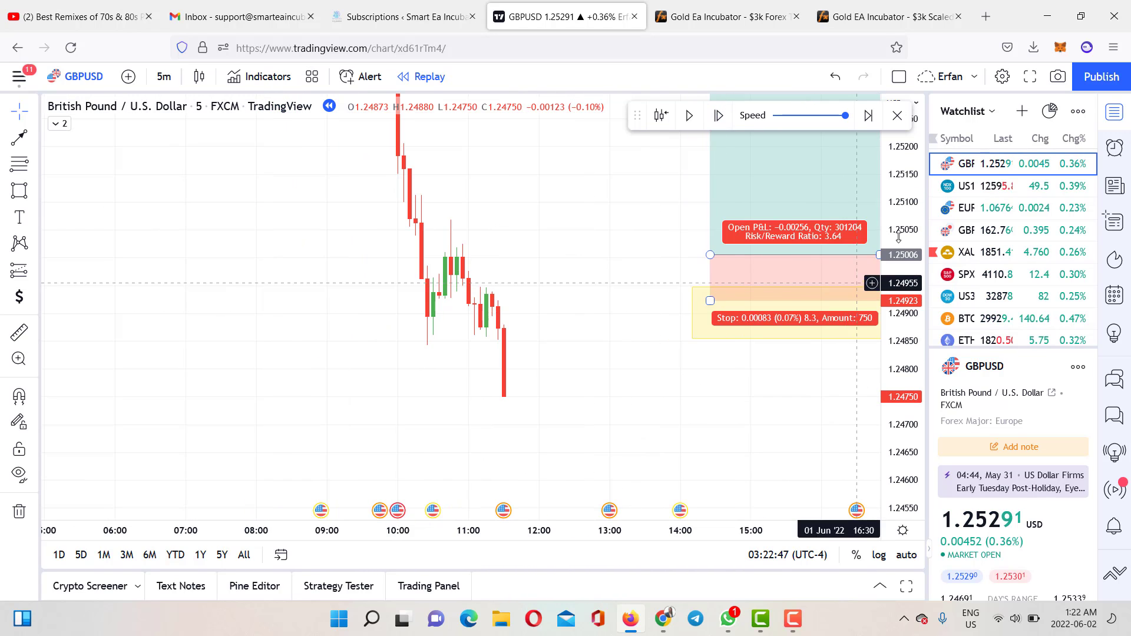
{"action": "left_click_drag", "start_coordinate": [898, 238], "coordinate": [897, 312]}
{"action": "left_click_drag", "start_coordinate": [635, 369], "coordinate": [588, 374]}
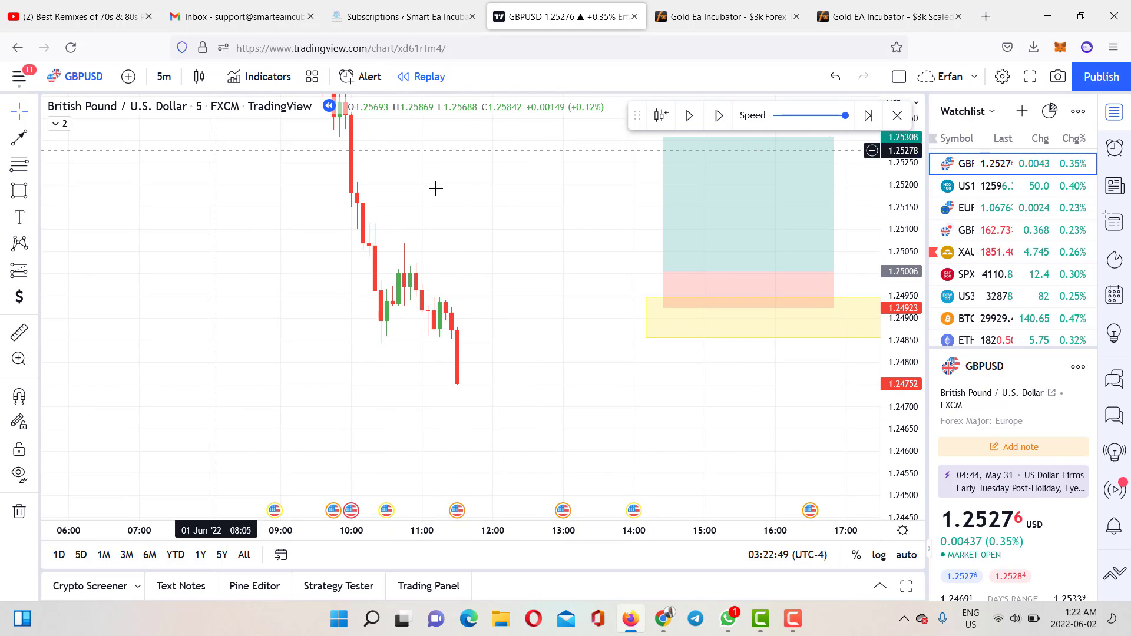
- Advance the replay to the 11:40 candle and review the drop beside the existing long position
{"action": "left_click", "coordinate": [716, 116]}
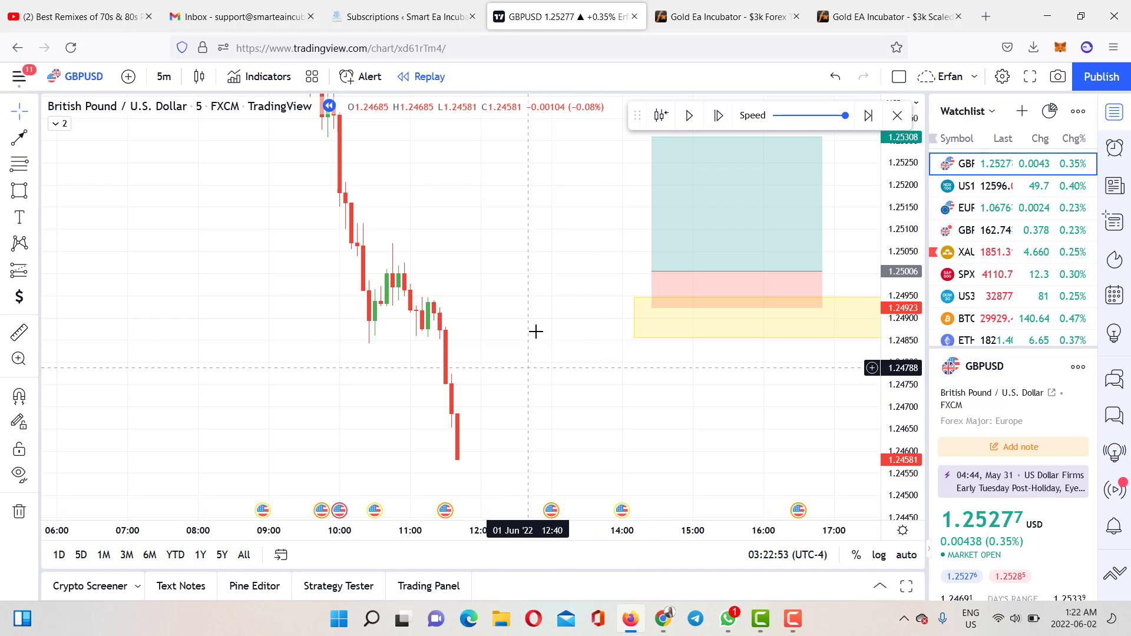
{"action": "left_click_drag", "start_coordinate": [523, 347], "coordinate": [457, 297]}
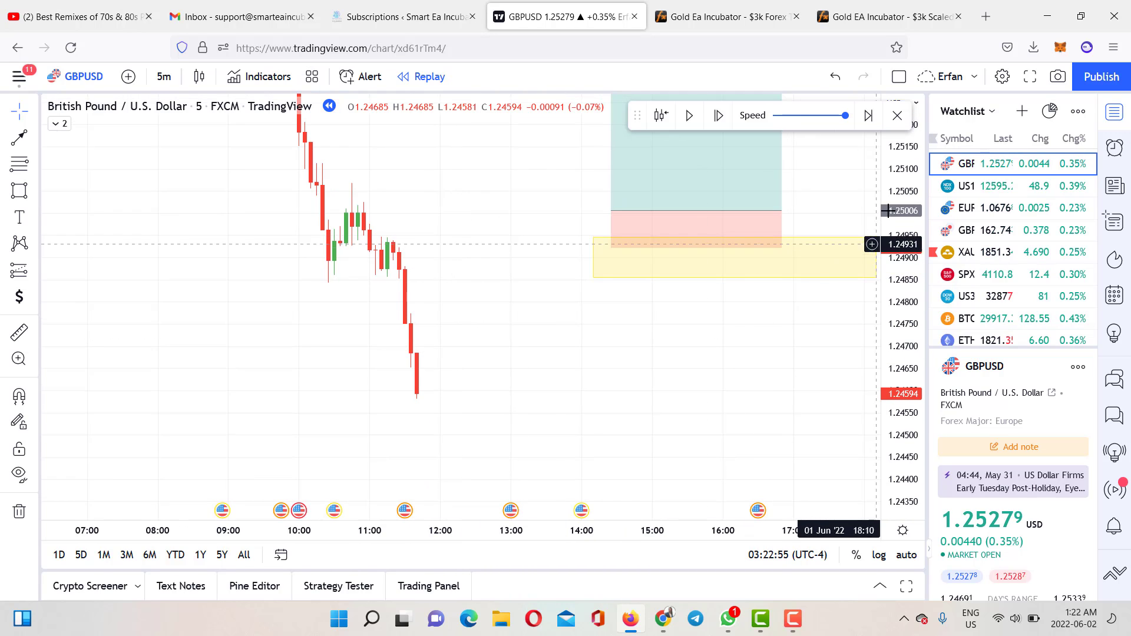
{"action": "left_click_drag", "start_coordinate": [888, 211], "coordinate": [889, 364]}
{"action": "scroll", "coordinate": [366, 318], "scroll_direction": "down", "scroll_amount": 1}
{"action": "left_click_drag", "start_coordinate": [383, 238], "coordinate": [451, 389]}
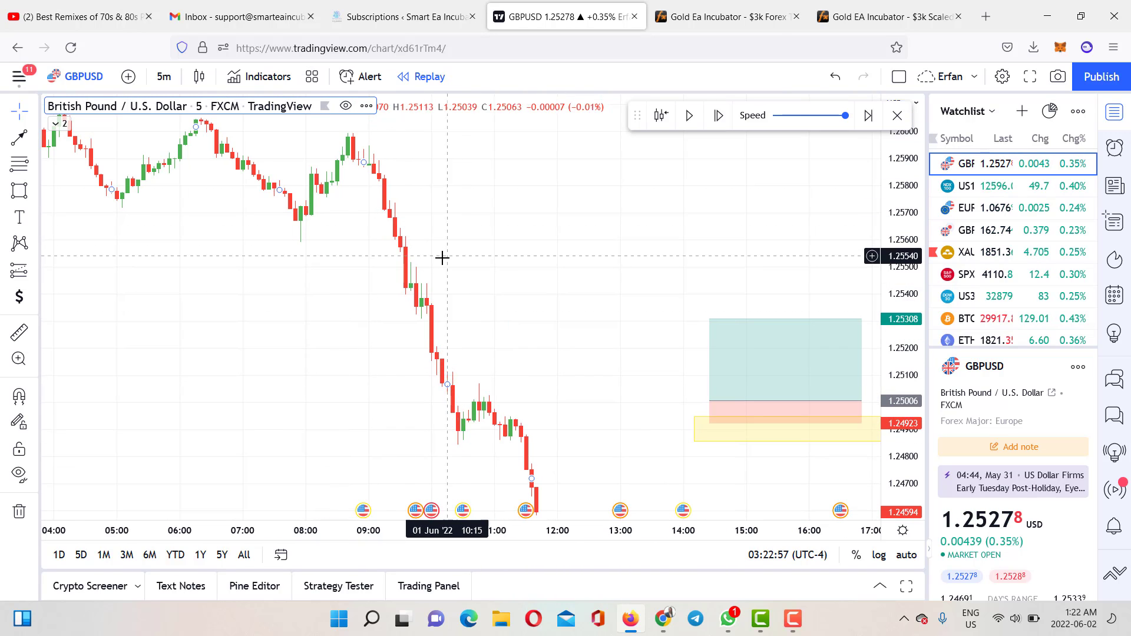
{"action": "left_click_drag", "start_coordinate": [500, 322], "coordinate": [469, 231]}
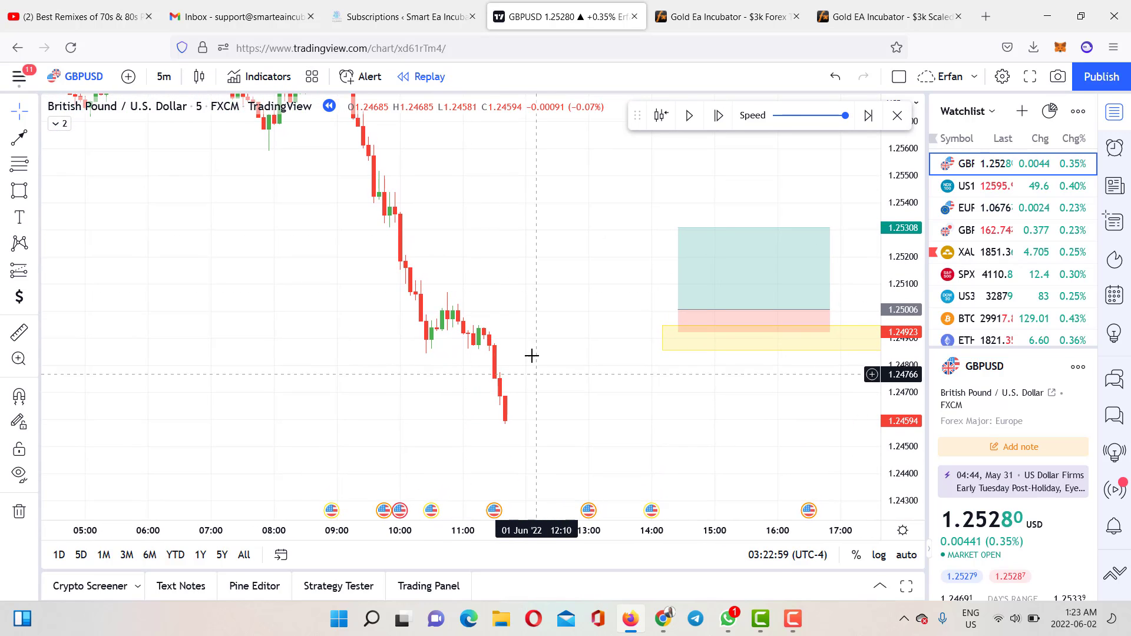
{"action": "left_click_drag", "start_coordinate": [531, 355], "coordinate": [482, 255]}
{"action": "left_click_drag", "start_coordinate": [903, 373], "coordinate": [896, 250]}
{"action": "left_click_drag", "start_coordinate": [513, 238], "coordinate": [486, 337]}
- Advance the replay through the recovery to the 13:30 candle, just below the yellow zone
{"action": "left_click", "coordinate": [719, 116]}
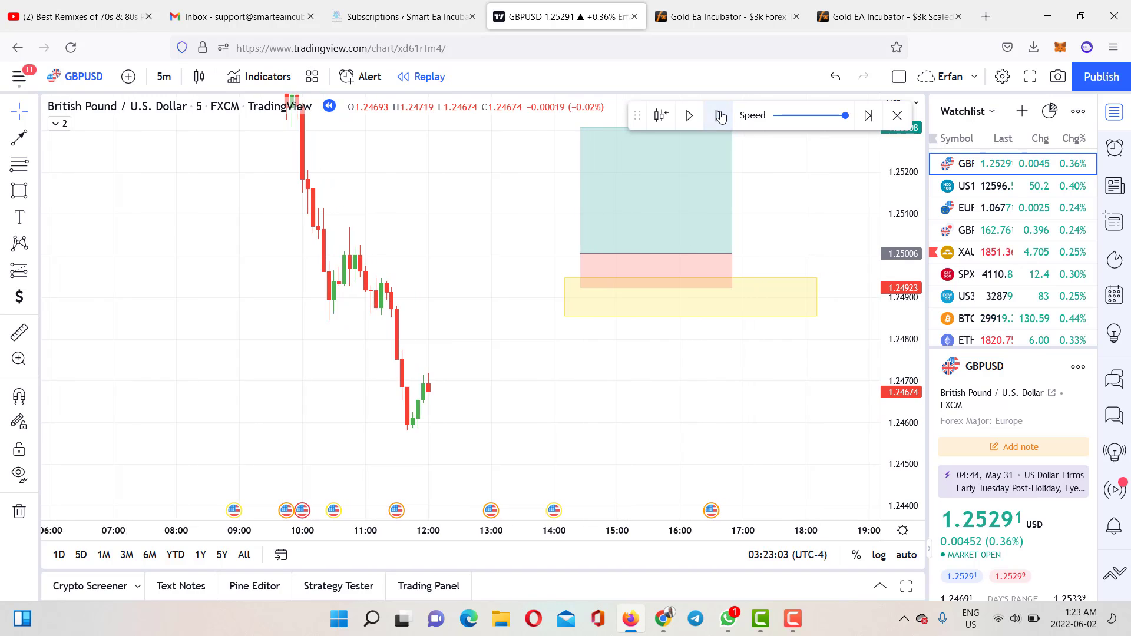
{"action": "left_click", "coordinate": [720, 116]}
{"action": "left_click", "coordinate": [719, 116]}
{"action": "left_click", "coordinate": [719, 117]}
{"action": "left_click", "coordinate": [719, 116]}
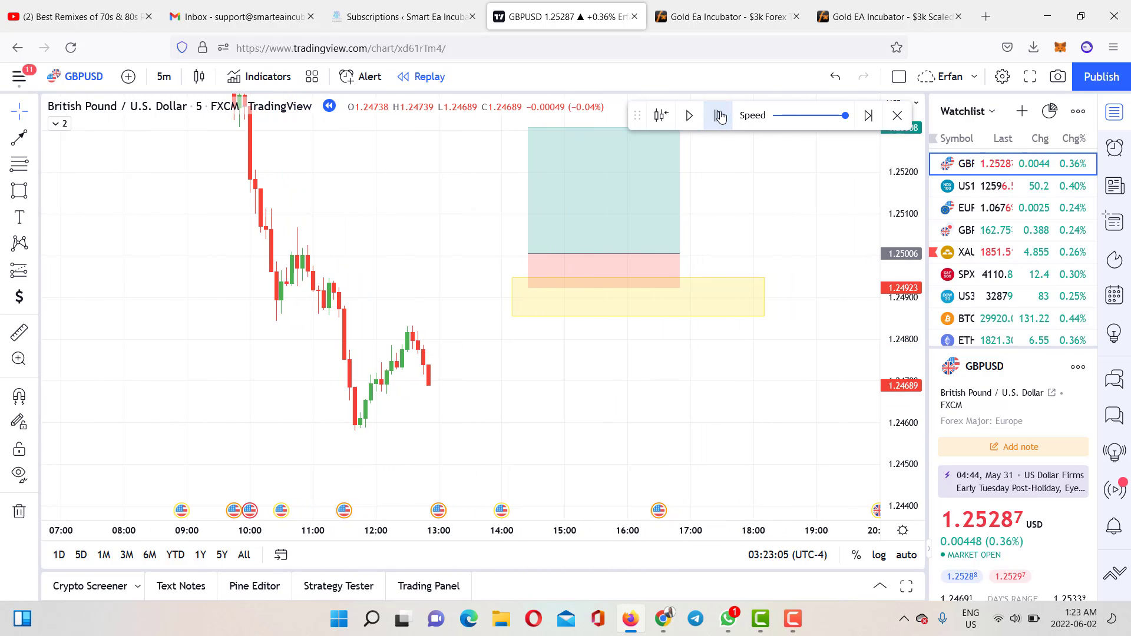
{"action": "left_click", "coordinate": [719, 116]}
{"action": "left_click", "coordinate": [719, 116]}
{"action": "left_click", "coordinate": [718, 116]}
{"action": "left_click_drag", "start_coordinate": [492, 404], "coordinate": [665, 353]}
{"action": "left_click_drag", "start_coordinate": [919, 477], "coordinate": [904, 267]}
{"action": "left_click_drag", "start_coordinate": [652, 323], "coordinate": [538, 347]}
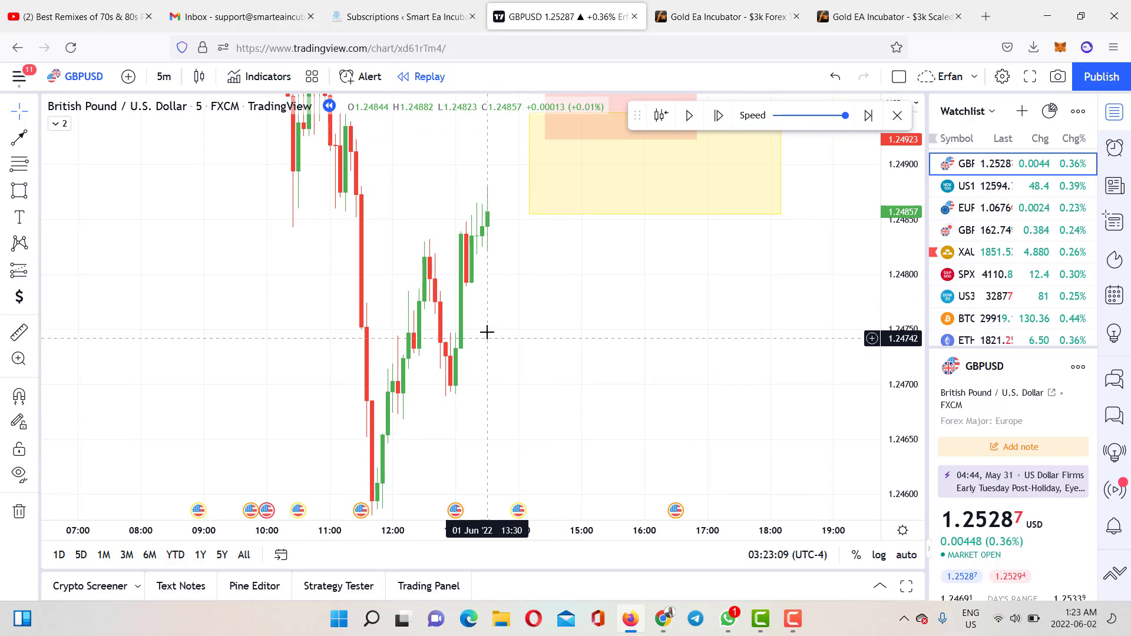
- Advance the replay to the 14:30 candle, inside the existing long position
{"action": "left_click_drag", "start_coordinate": [647, 277], "coordinate": [584, 356]}
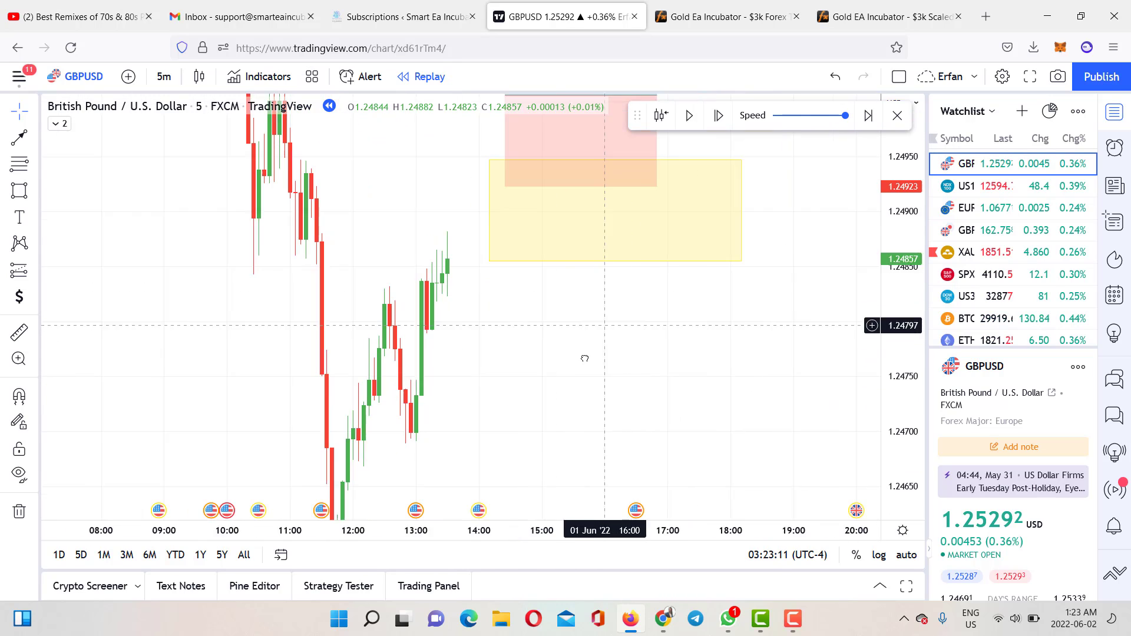
{"action": "left_click_drag", "start_coordinate": [901, 189], "coordinate": [901, 294]}
{"action": "left_click", "coordinate": [719, 116]}
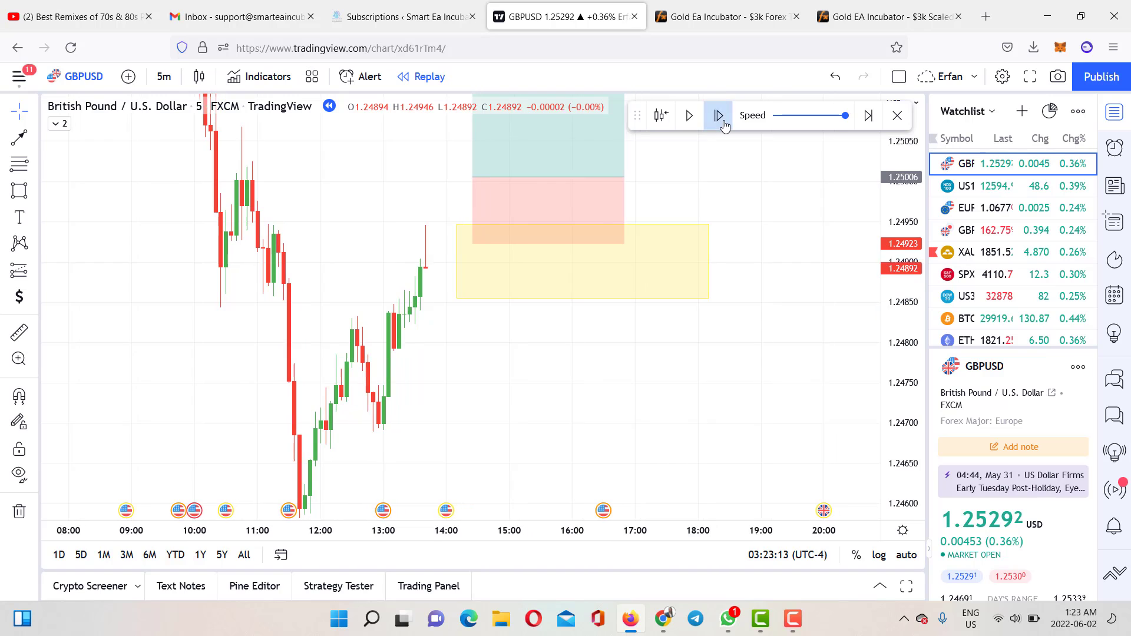
{"action": "left_click", "coordinate": [719, 116]}
{"action": "left_click", "coordinate": [719, 116]}
{"action": "left_click", "coordinate": [719, 116]}
{"action": "left_click", "coordinate": [724, 121]}
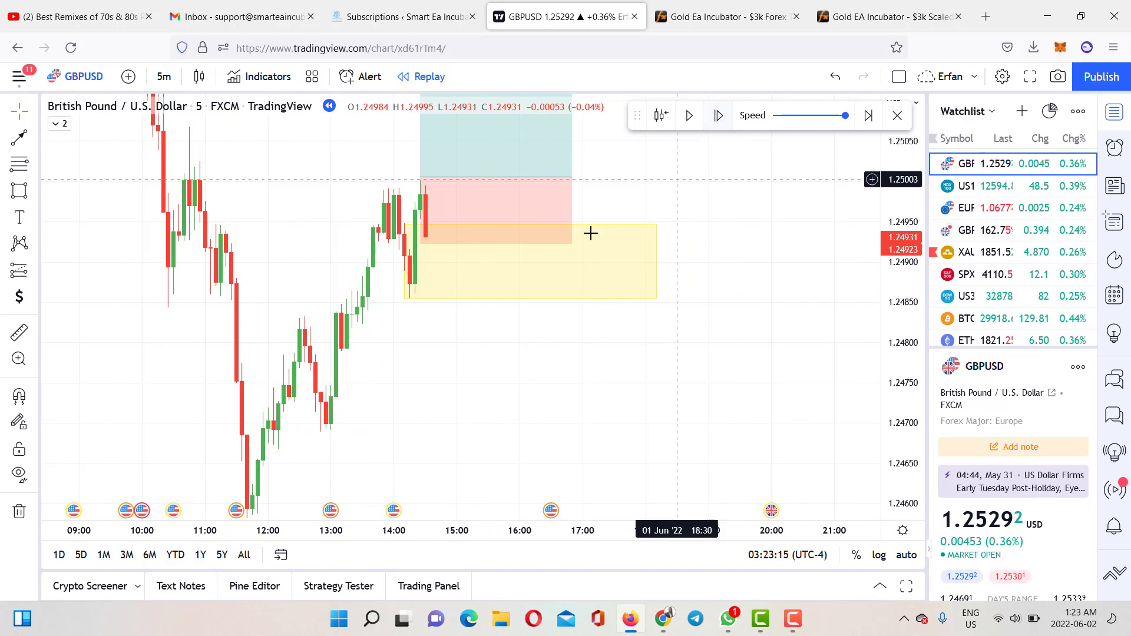
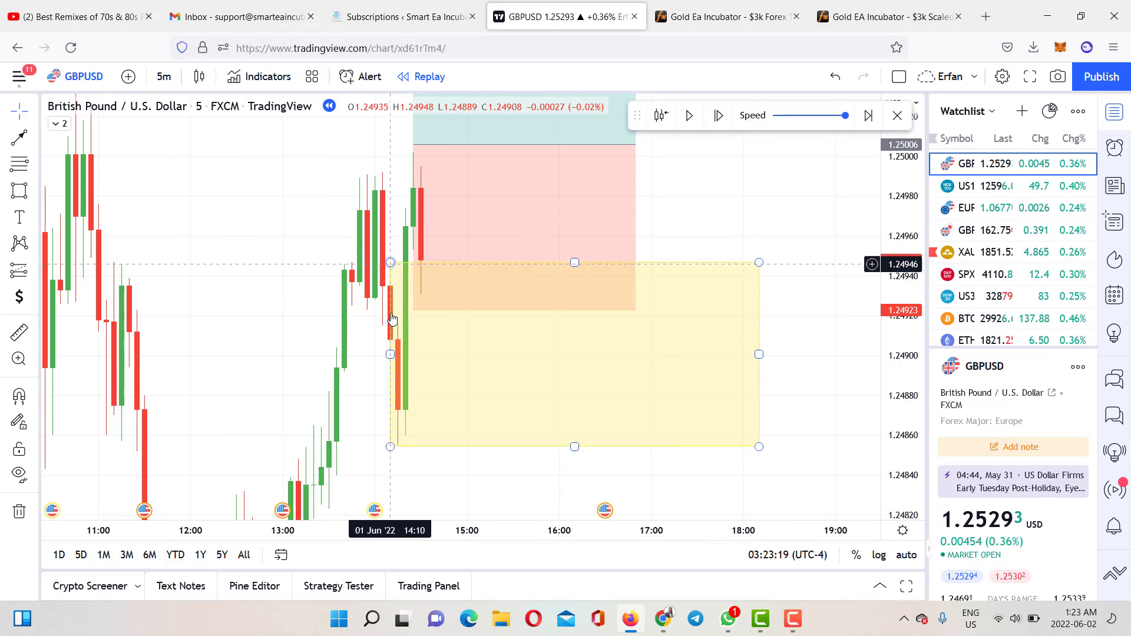
- Start the yellow zone at the 14:05 candle and delete the existing long position
{"action": "left_click_drag", "start_coordinate": [388, 263], "coordinate": [394, 282]}
{"action": "left_click", "coordinate": [398, 222]}
{"action": "scroll", "coordinate": [682, 226], "scroll_direction": "up", "scroll_amount": 2}
{"action": "left_click_drag", "start_coordinate": [687, 224], "coordinate": [830, 250]}
{"action": "left_click", "coordinate": [575, 251]}
{"action": "key", "text": "Delete"}
{"action": "left_click_drag", "start_coordinate": [531, 262], "coordinate": [627, 254]}
{"action": "left_click_drag", "start_coordinate": [901, 359], "coordinate": [901, 188]}
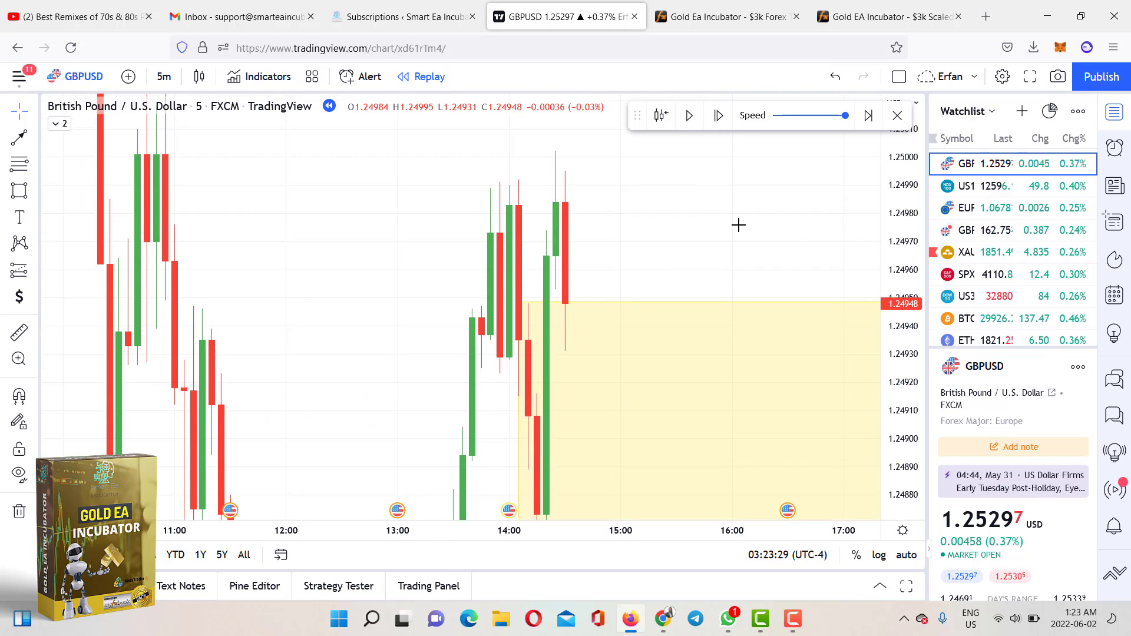
{"action": "scroll", "coordinate": [678, 253], "scroll_direction": "up", "scroll_amount": 2}
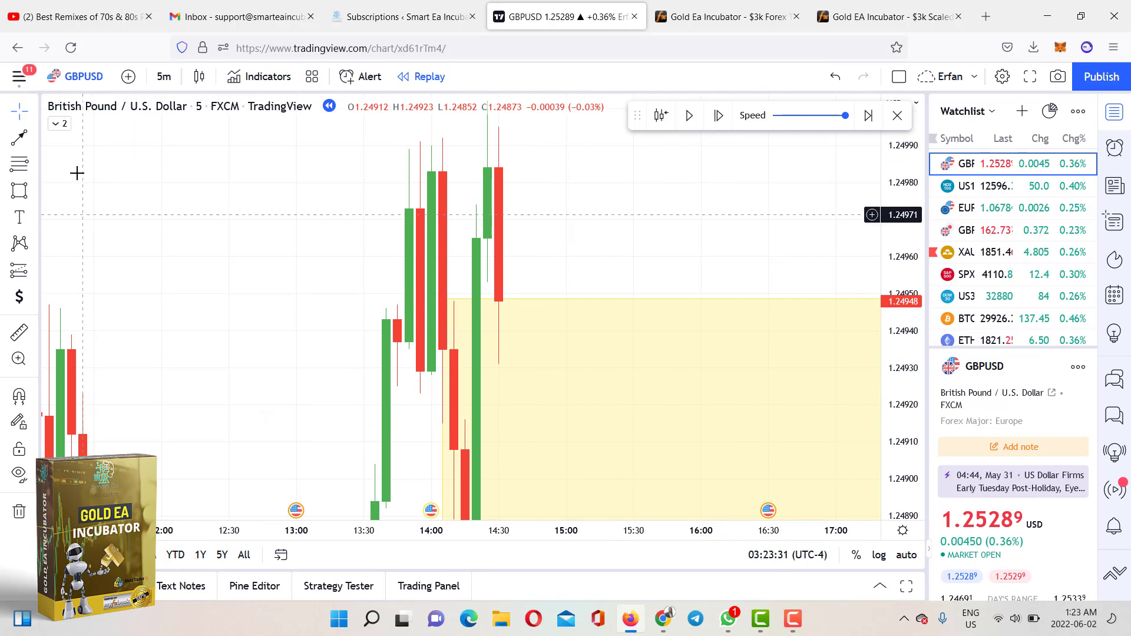
{"action": "left_click", "coordinate": [19, 137]}
{"action": "left_click", "coordinate": [589, 254]}
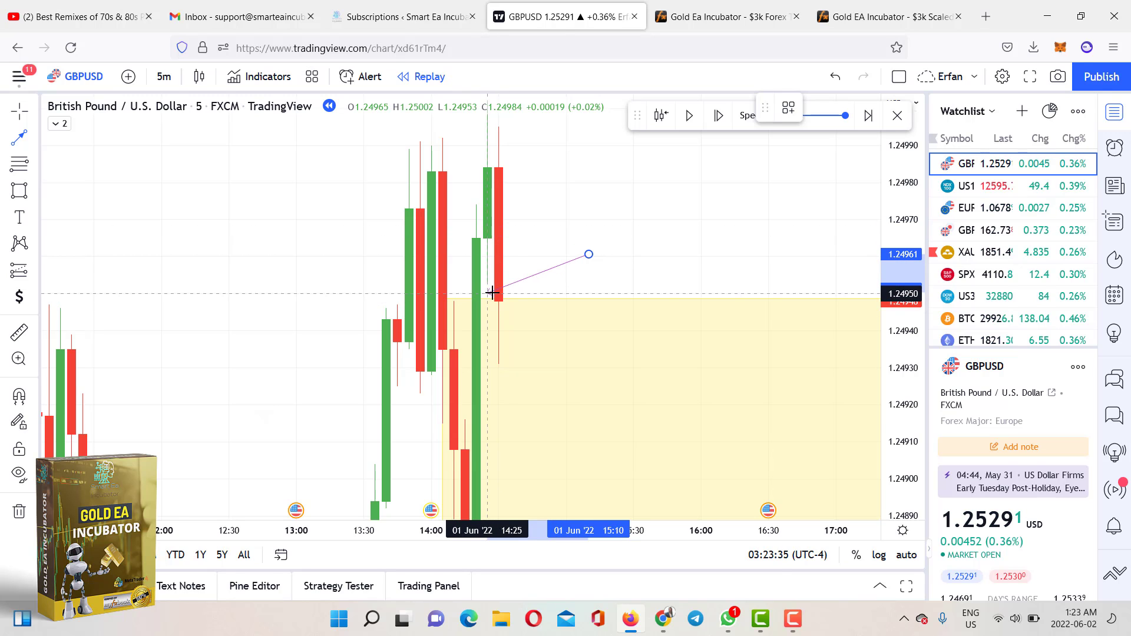
{"action": "key", "text": "Escape"}
- Place a long position at the 14:30 candle with entry at 1.24997 and stop at about 1.24924
{"action": "left_click_drag", "start_coordinate": [891, 214], "coordinate": [891, 377]}
{"action": "scroll", "coordinate": [723, 254], "scroll_direction": "down", "scroll_amount": 2}
{"action": "left_click_drag", "start_coordinate": [665, 234], "coordinate": [512, 209]}
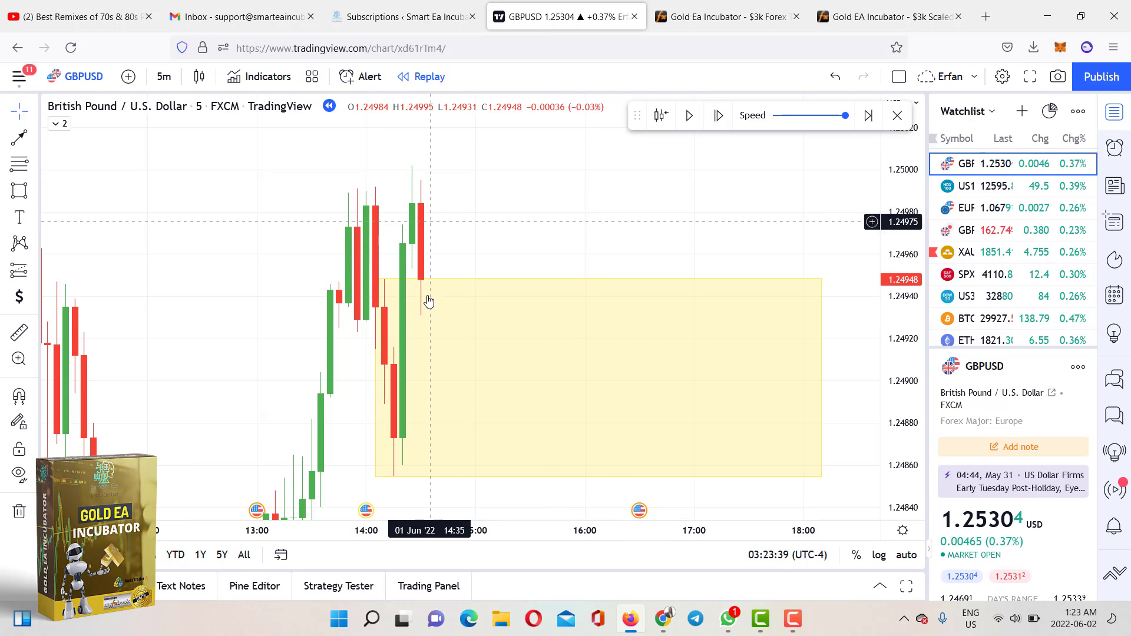
{"action": "left_click_drag", "start_coordinate": [901, 195], "coordinate": [901, 286]}
{"action": "scroll", "coordinate": [525, 250], "scroll_direction": "down", "scroll_amount": 1}
{"action": "left_click", "coordinate": [36, 271]}
{"action": "left_click", "coordinate": [74, 271]}
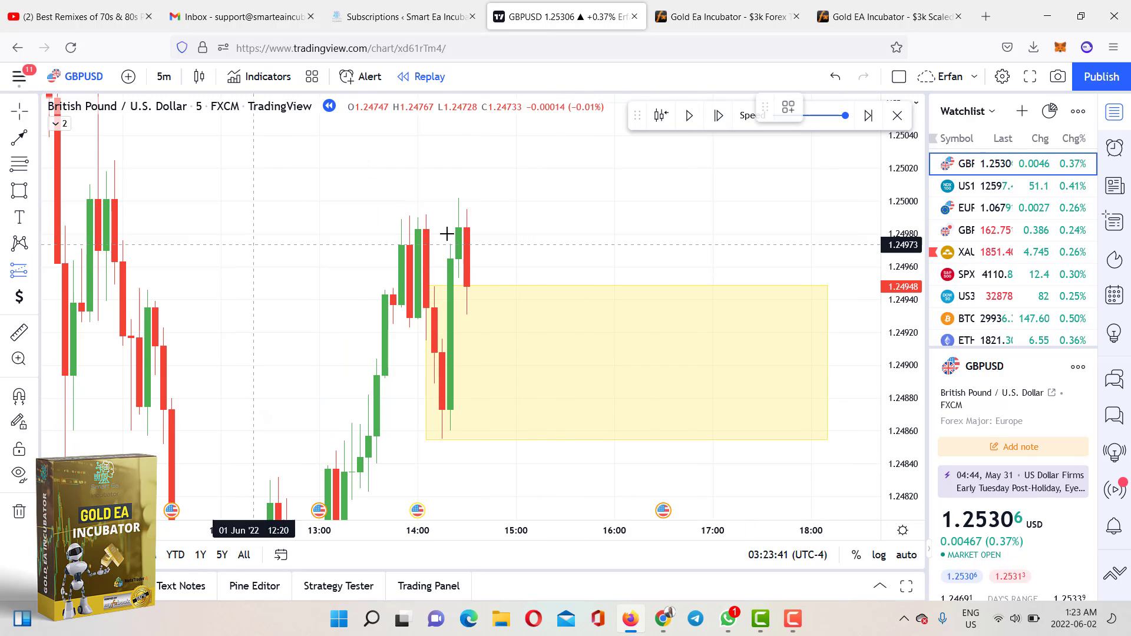
{"action": "left_click", "coordinate": [470, 204]}
{"action": "left_click_drag", "start_coordinate": [467, 396], "coordinate": [489, 323]}
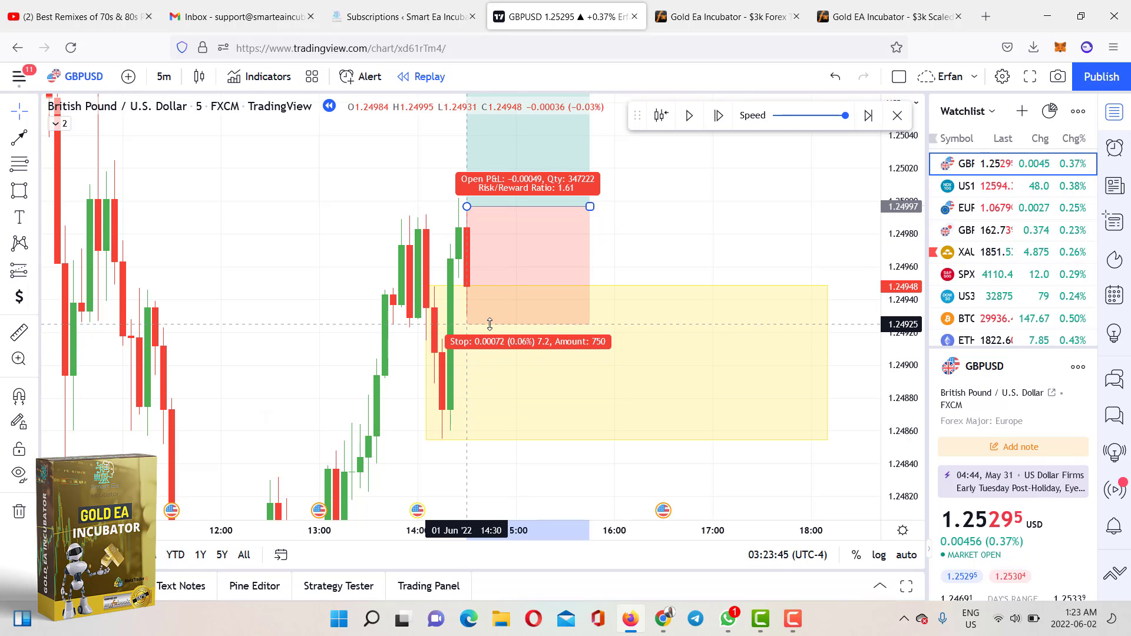
{"action": "left_click", "coordinate": [754, 228]}
- Lower the new long position's target to about 1.25076
{"action": "left_click_drag", "start_coordinate": [898, 250], "coordinate": [852, 412]}
{"action": "scroll", "coordinate": [751, 227], "scroll_direction": "down", "scroll_amount": 2}
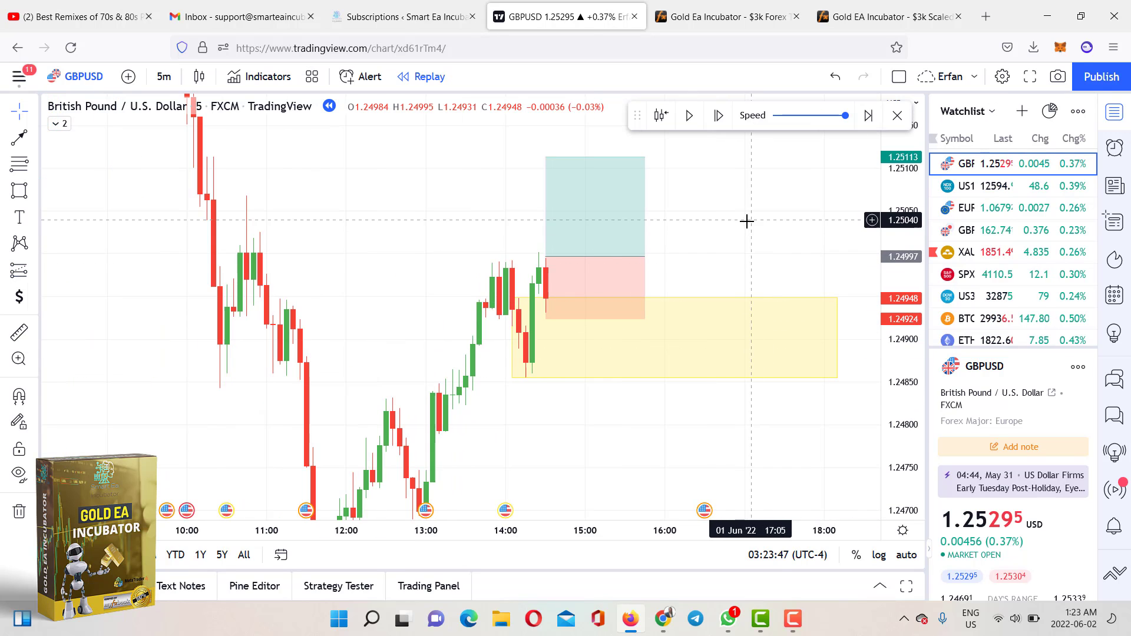
{"action": "left_click_drag", "start_coordinate": [739, 231], "coordinate": [690, 314]}
{"action": "left_click_drag", "start_coordinate": [498, 241], "coordinate": [498, 278]}
{"action": "left_click", "coordinate": [577, 229]}
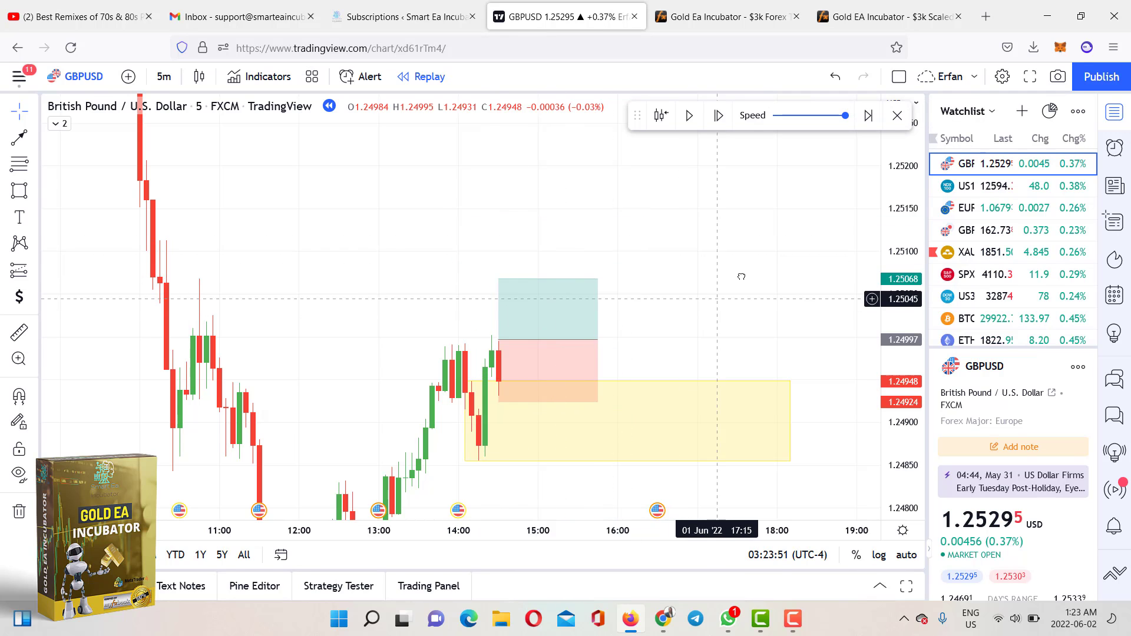
{"action": "left_click_drag", "start_coordinate": [737, 277], "coordinate": [760, 254]}
{"action": "left_click_drag", "start_coordinate": [521, 256], "coordinate": [519, 250]}
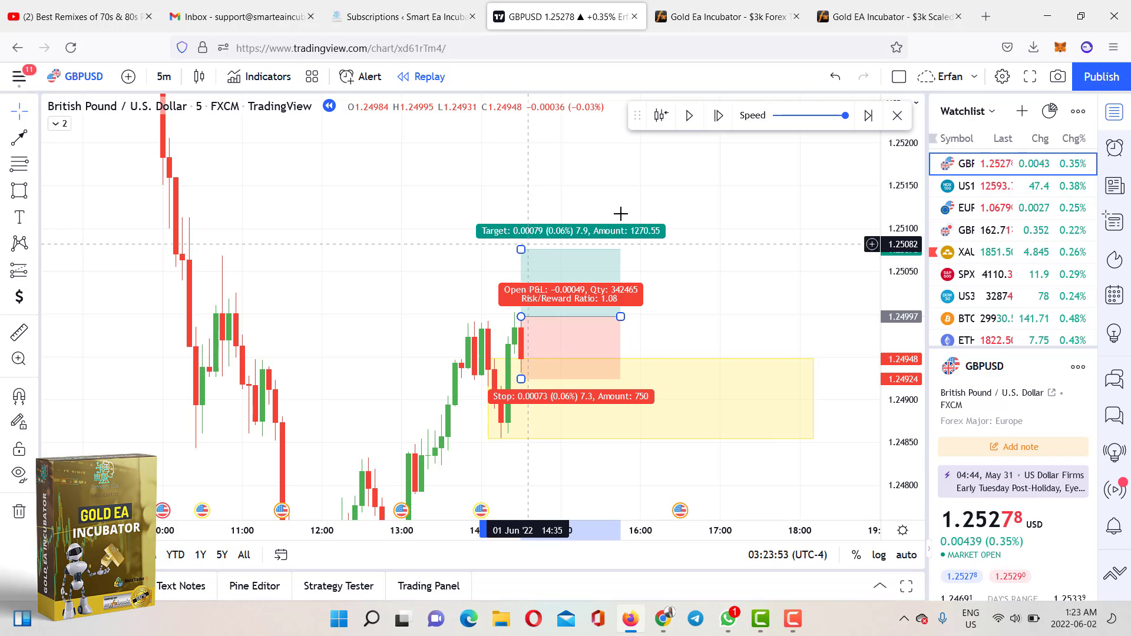
- Advance the replay bar by bar to the 14:50 candle to test the new long position
{"action": "left_click", "coordinate": [715, 114]}
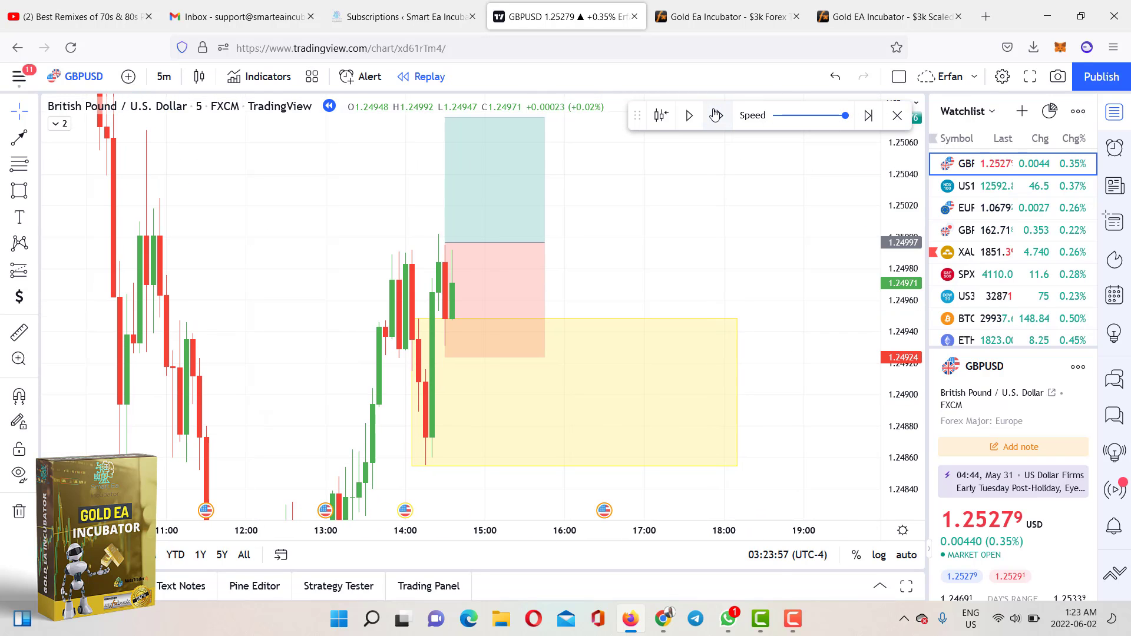
{"action": "left_click", "coordinate": [716, 115]}
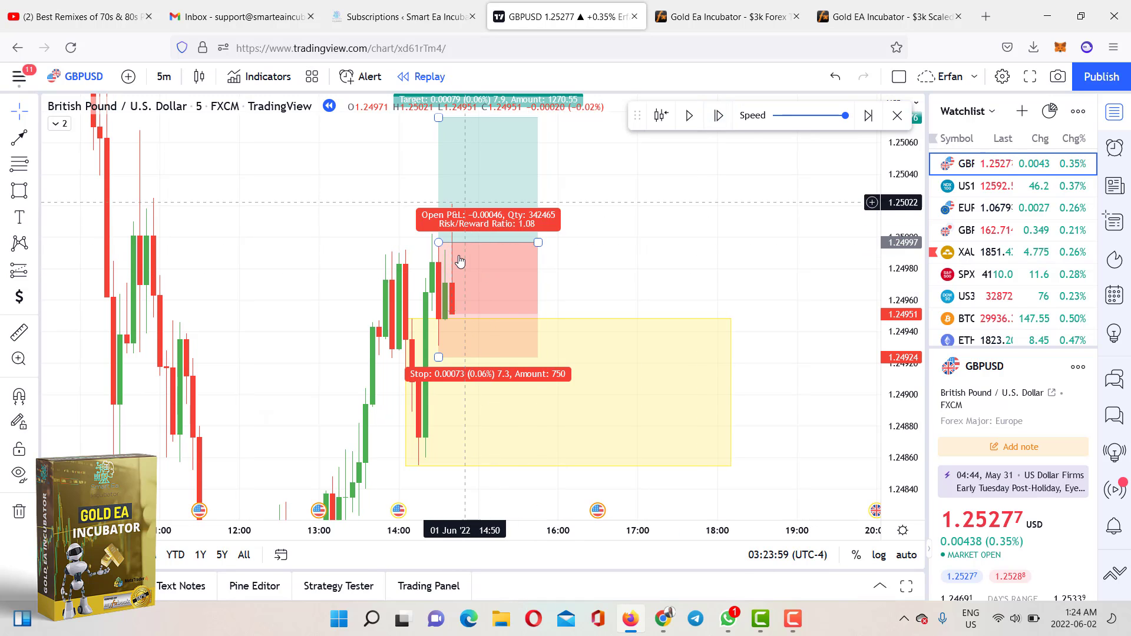
{"action": "left_click", "coordinate": [718, 115]}
{"action": "left_click", "coordinate": [717, 115]}
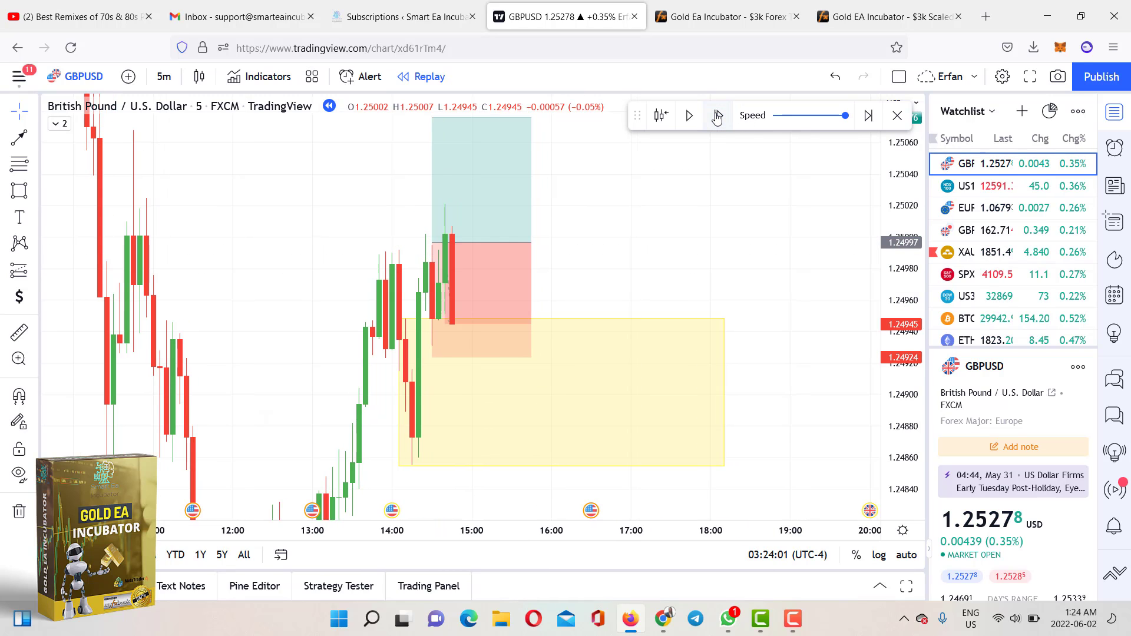
{"action": "left_click", "coordinate": [717, 115]}
{"action": "left_click_drag", "start_coordinate": [618, 247], "coordinate": [725, 239]}
{"action": "scroll", "coordinate": [725, 240], "scroll_direction": "up", "scroll_amount": 3}
{"action": "left_click_drag", "start_coordinate": [914, 466], "coordinate": [910, 291]}
{"action": "scroll", "coordinate": [519, 359], "scroll_direction": "up", "scroll_amount": 1}
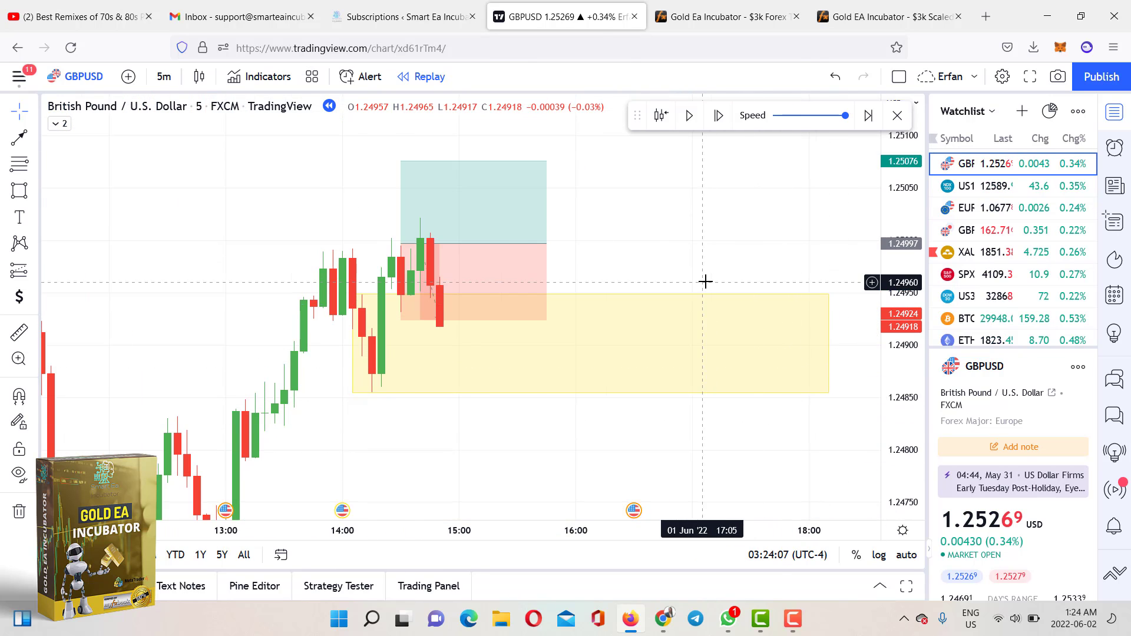
- Advance the replay to the 16:00 candle and restore the original long position with its 1.25006 entry
{"action": "scroll", "coordinate": [575, 308], "scroll_direction": "down", "scroll_amount": 3}
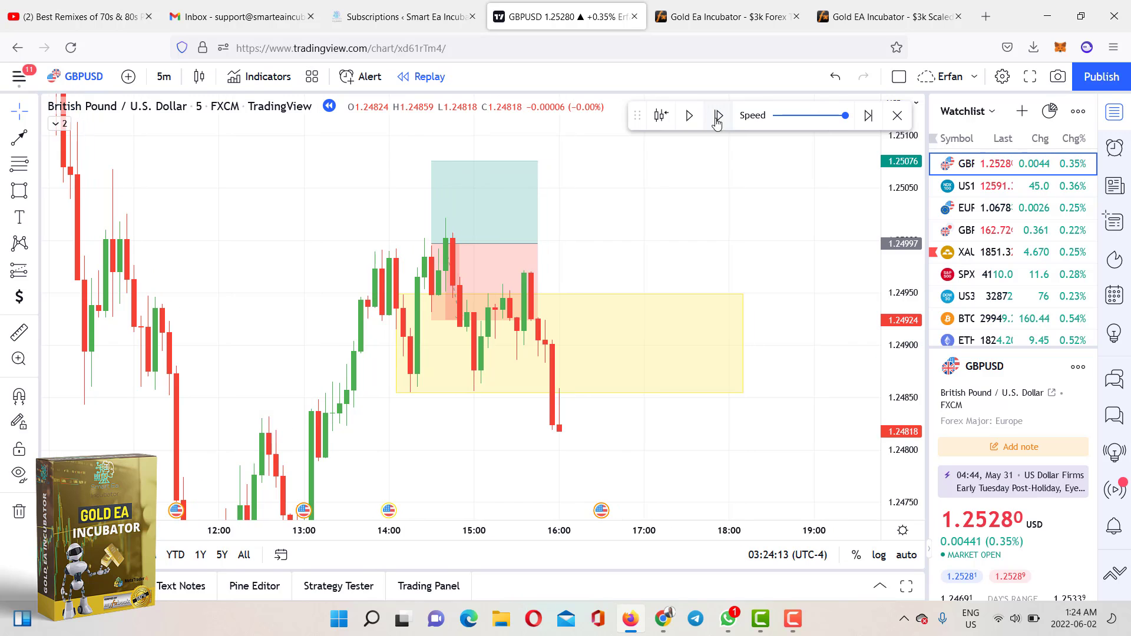
{"action": "left_click_drag", "start_coordinate": [790, 176], "coordinate": [870, 154]}
{"action": "left_click_drag", "start_coordinate": [760, 232], "coordinate": [662, 273]}
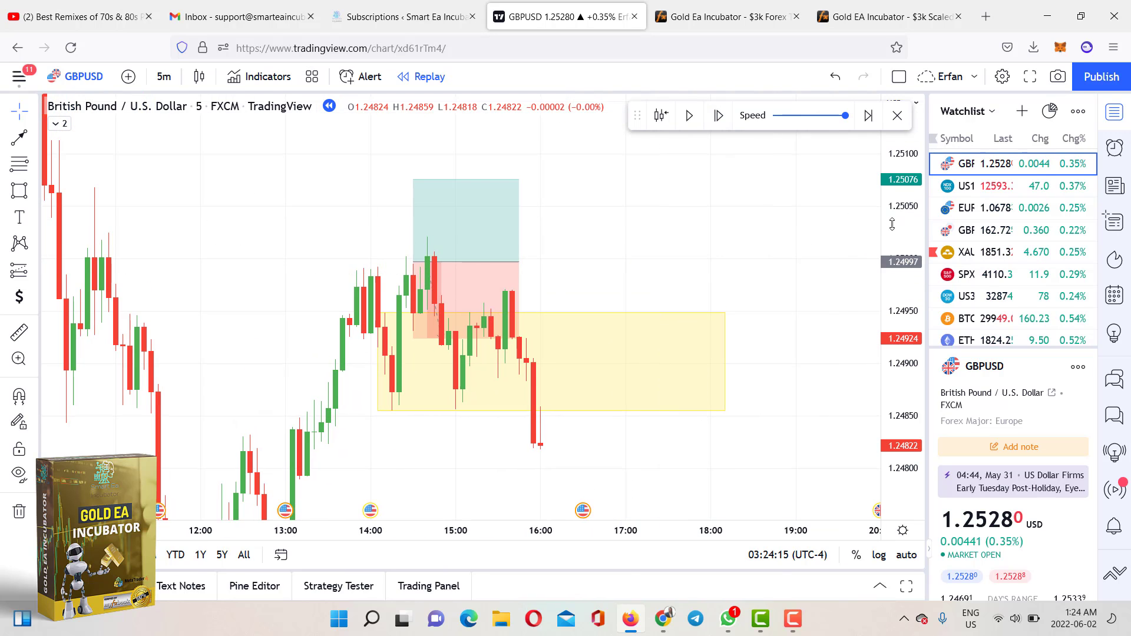
{"action": "left_click_drag", "start_coordinate": [889, 222], "coordinate": [889, 289]}
{"action": "scroll", "coordinate": [742, 226], "scroll_direction": "down", "scroll_amount": 2}
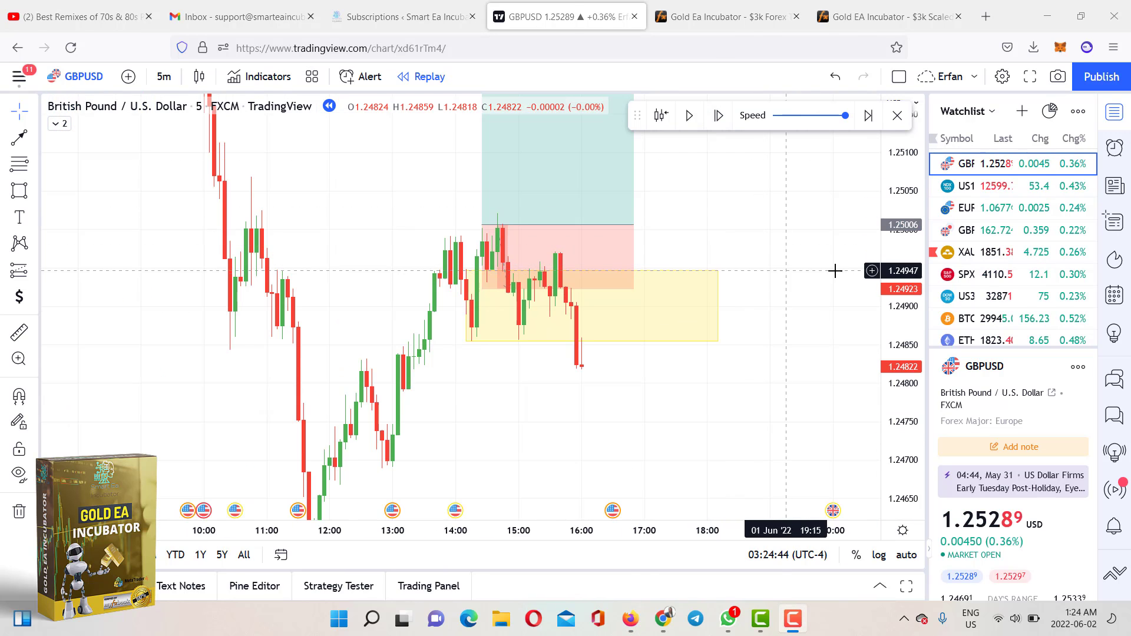
{"action": "left_click_drag", "start_coordinate": [896, 387], "coordinate": [896, 310]}
{"action": "left_click_drag", "start_coordinate": [707, 227], "coordinate": [688, 301]}
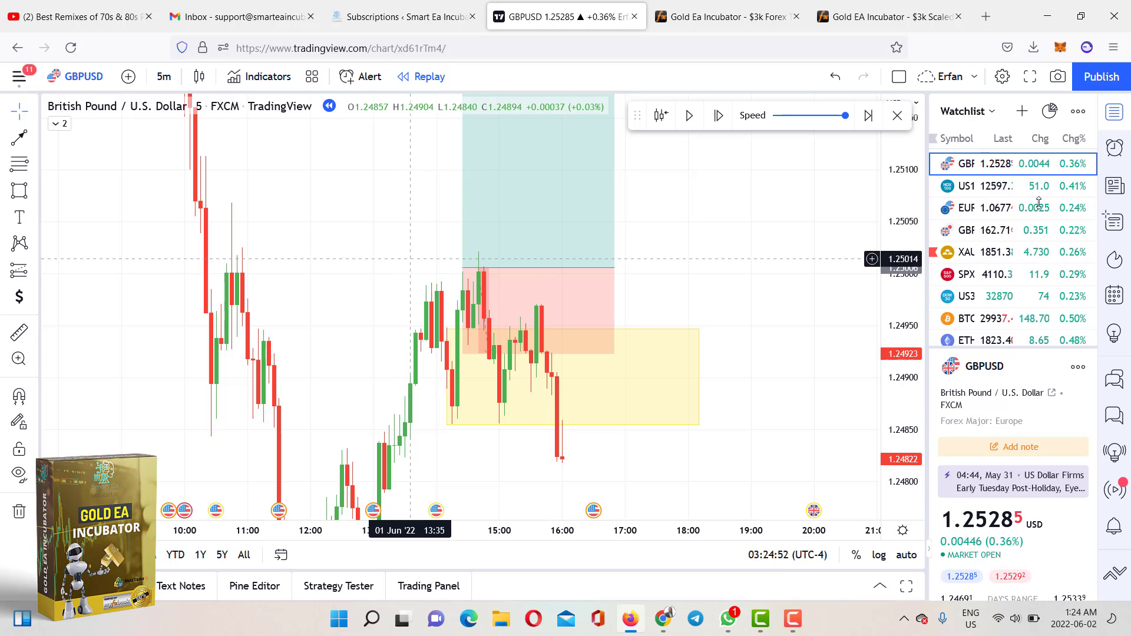
- Switch to the US100 chart and view the long position marked on 1 June around 09:00
{"action": "left_click", "coordinate": [1008, 186]}
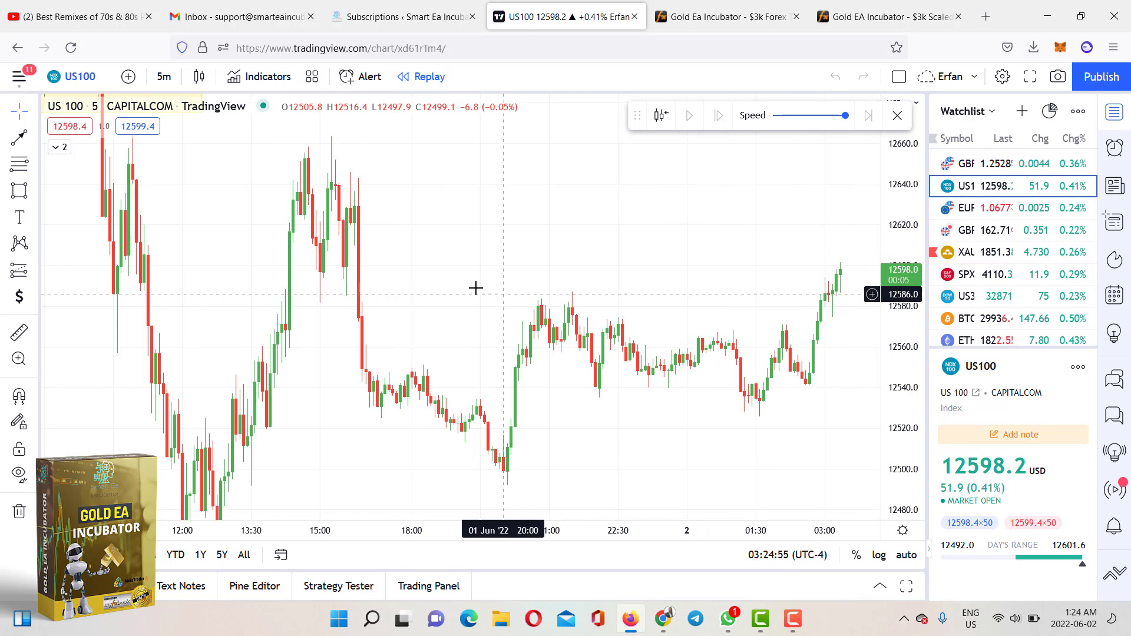
{"action": "left_click_drag", "start_coordinate": [431, 286], "coordinate": [586, 356]}
{"action": "left_click_drag", "start_coordinate": [452, 321], "coordinate": [601, 407]}
{"action": "left_click_drag", "start_coordinate": [372, 236], "coordinate": [403, 368]}
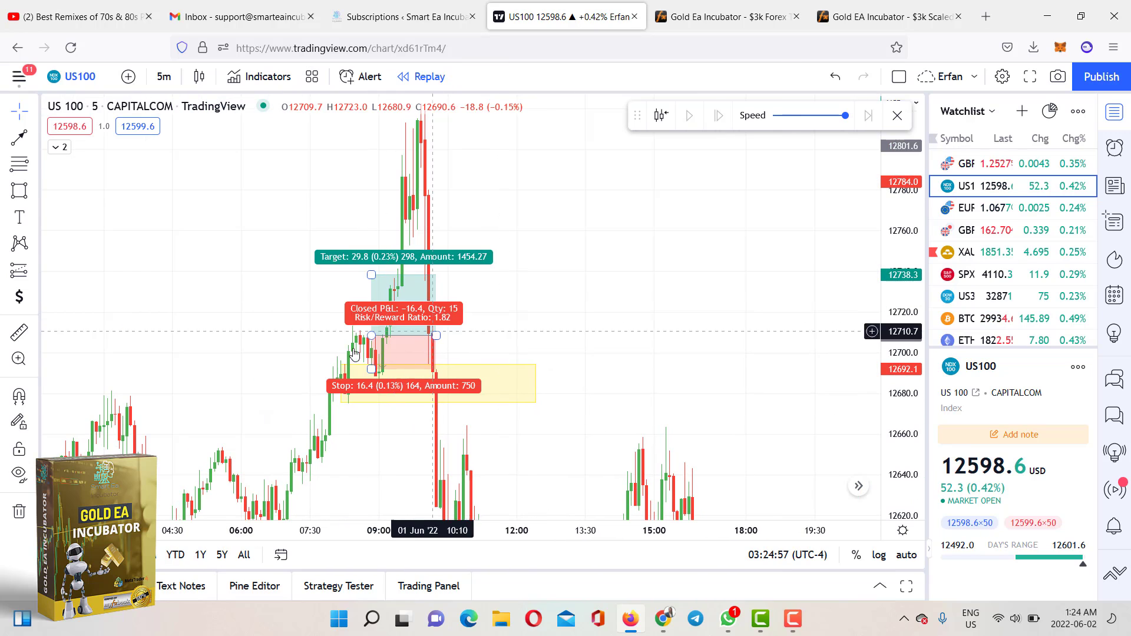
- Return to the GBPUSD chart and review the long position, its zone and the following price action
{"action": "left_click", "coordinate": [990, 164]}
{"action": "left_click_drag", "start_coordinate": [697, 304], "coordinate": [661, 186]}
{"action": "left_click_drag", "start_coordinate": [895, 456], "coordinate": [895, 190]}
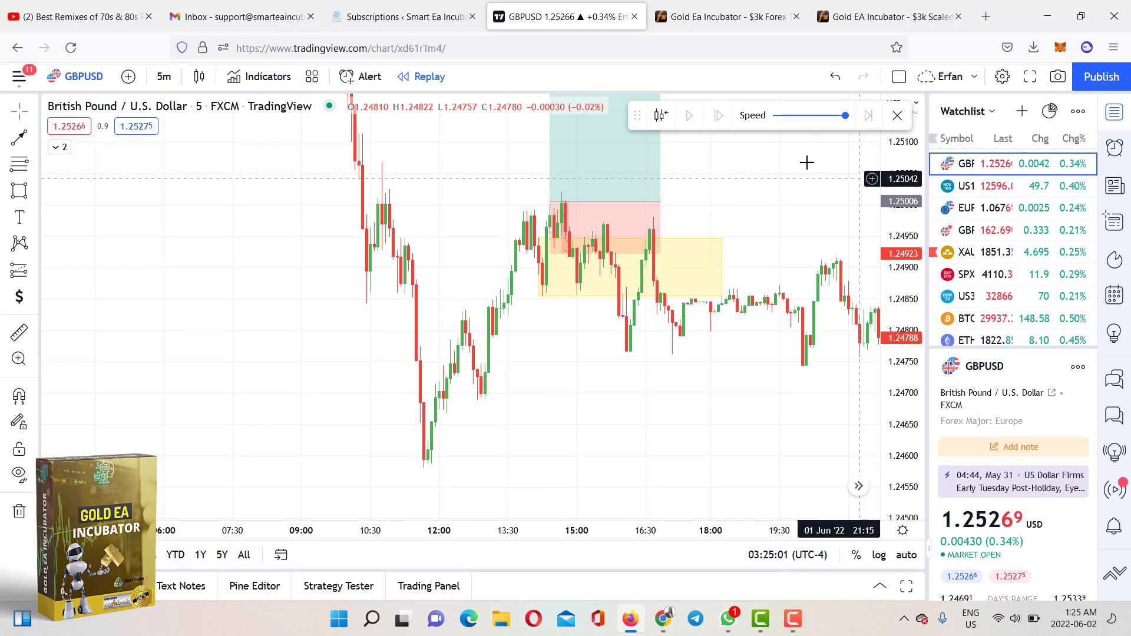
{"action": "scroll", "coordinate": [776, 172], "scroll_direction": "up", "scroll_amount": 1}
{"action": "left_click_drag", "start_coordinate": [701, 211], "coordinate": [742, 279]}
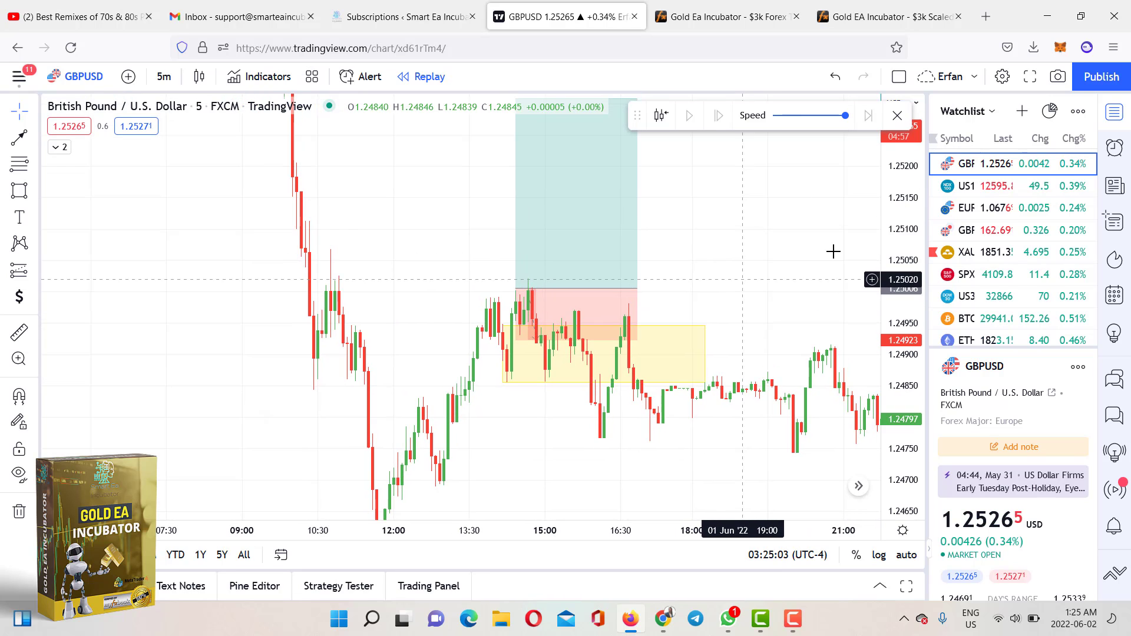
{"action": "scroll", "coordinate": [756, 257], "scroll_direction": "up", "scroll_amount": 1}
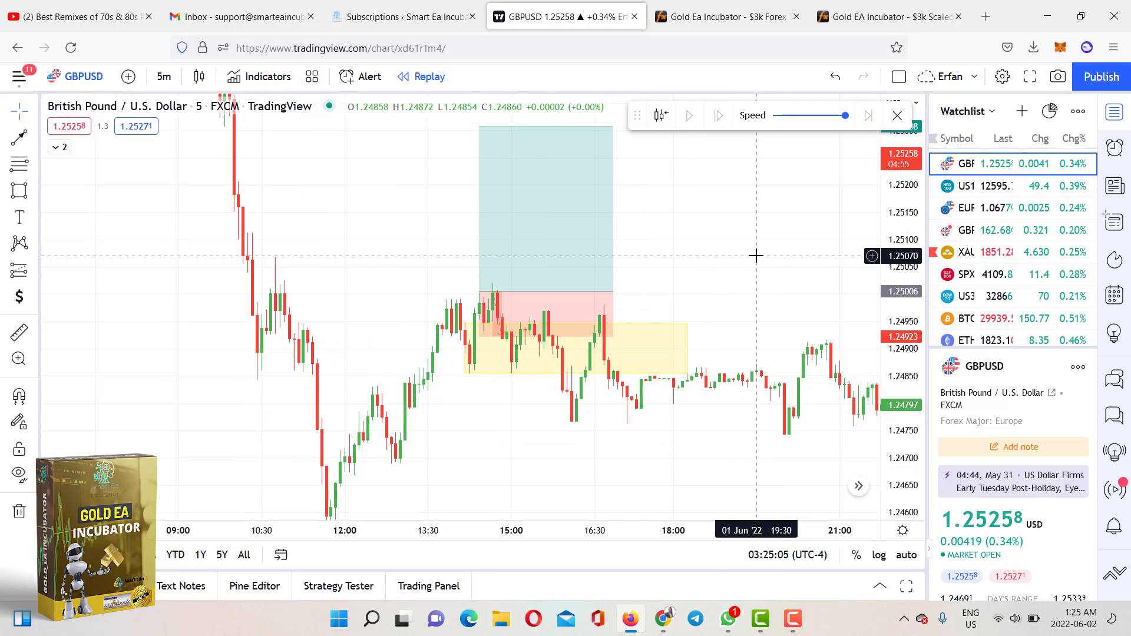
- Examine the GBPUSD long position with its 1.25006 entry and the candles around the yellow zone between 14:00 and 17:00
{"action": "left_click", "coordinate": [510, 324]}
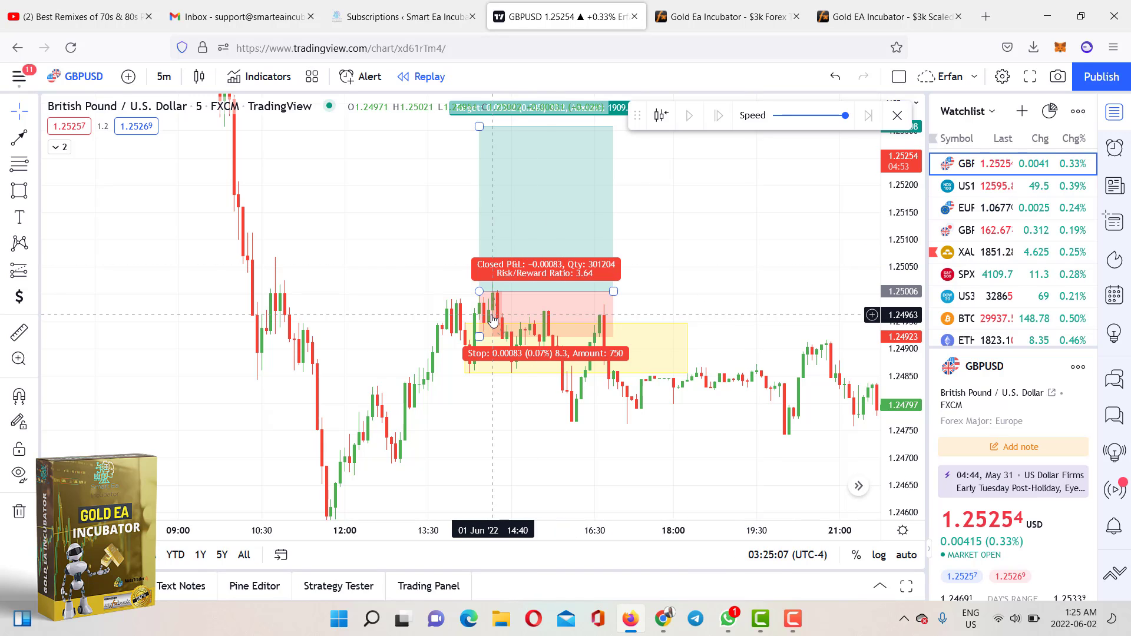
{"action": "left_click_drag", "start_coordinate": [763, 255], "coordinate": [841, 258]}
{"action": "left_click_drag", "start_coordinate": [889, 382], "coordinate": [883, 288]}
{"action": "scroll", "coordinate": [762, 320], "scroll_direction": "up", "scroll_amount": 1}
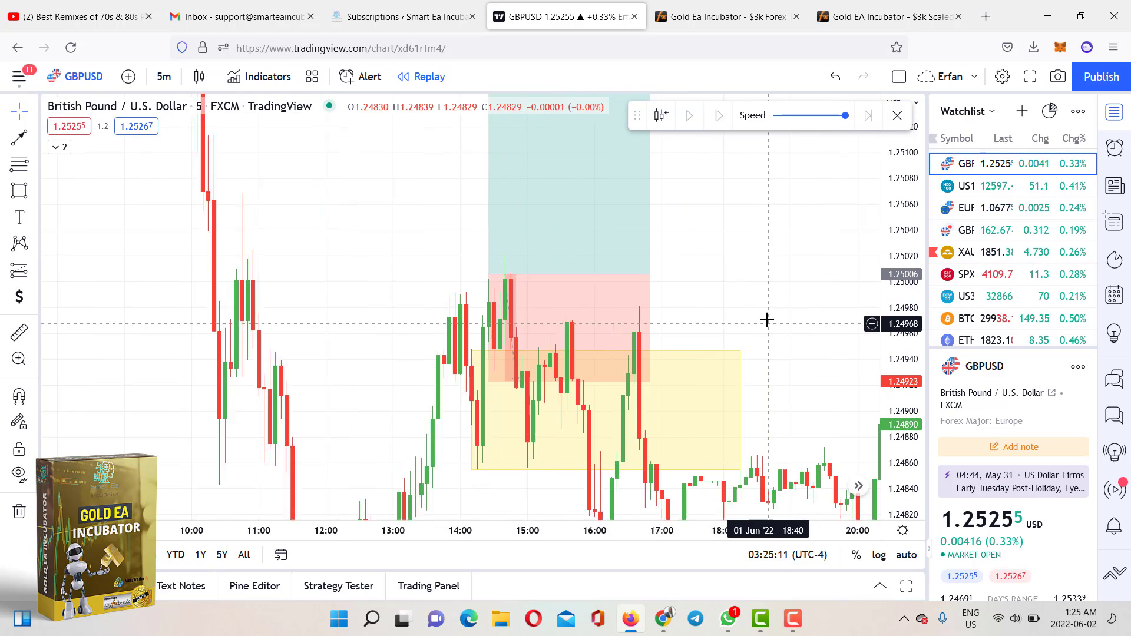
{"action": "scroll", "coordinate": [705, 298], "scroll_direction": "up", "scroll_amount": 1}
{"action": "left_click", "coordinate": [620, 293]}
{"action": "left_click", "coordinate": [817, 267]}
{"action": "left_click", "coordinate": [541, 270]}
{"action": "scroll", "coordinate": [825, 258], "scroll_direction": "up", "scroll_amount": 2}
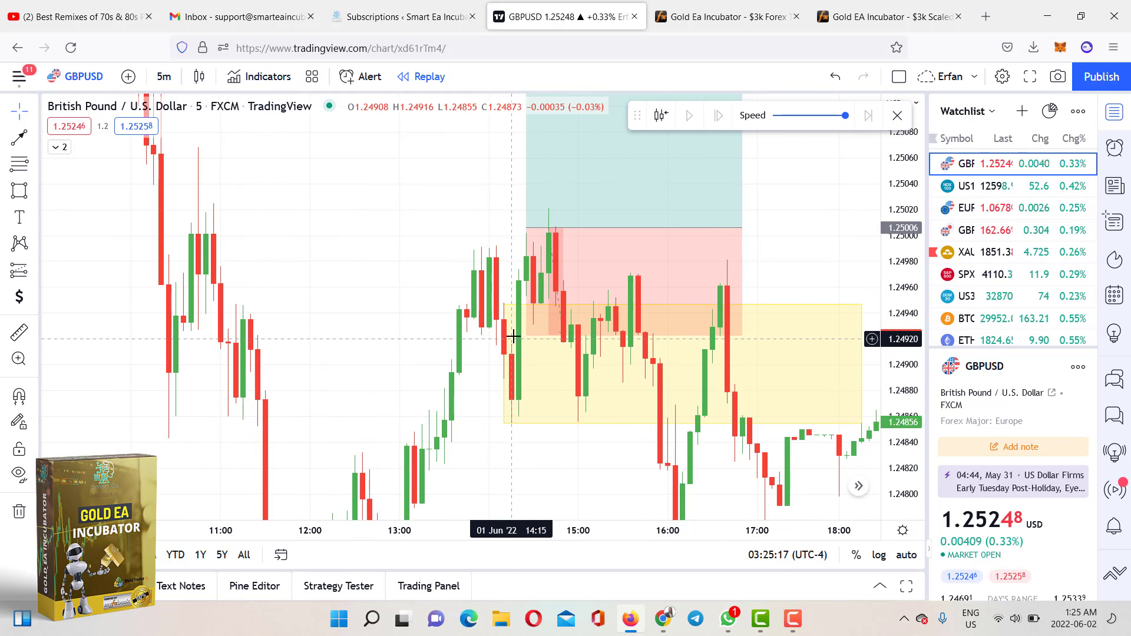
{"action": "scroll", "coordinate": [514, 326], "scroll_direction": "up", "scroll_amount": 1}
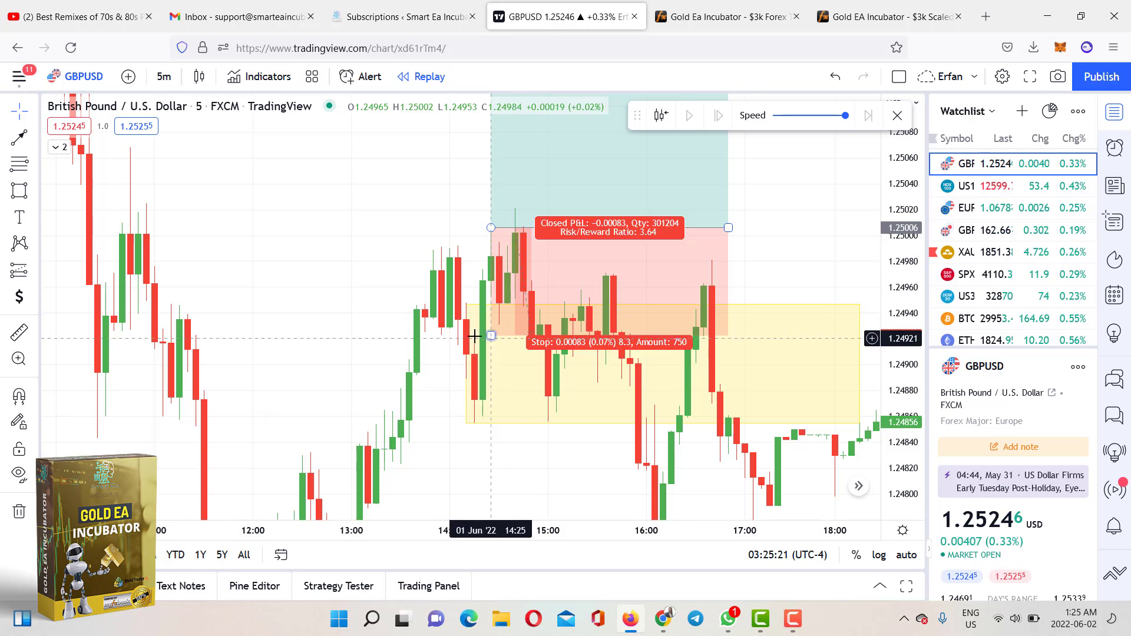
{"action": "left_click_drag", "start_coordinate": [890, 312], "coordinate": [889, 436]}
{"action": "scroll", "coordinate": [823, 328], "scroll_direction": "down", "scroll_amount": 2}
{"action": "left_click_drag", "start_coordinate": [808, 239], "coordinate": [620, 255]}
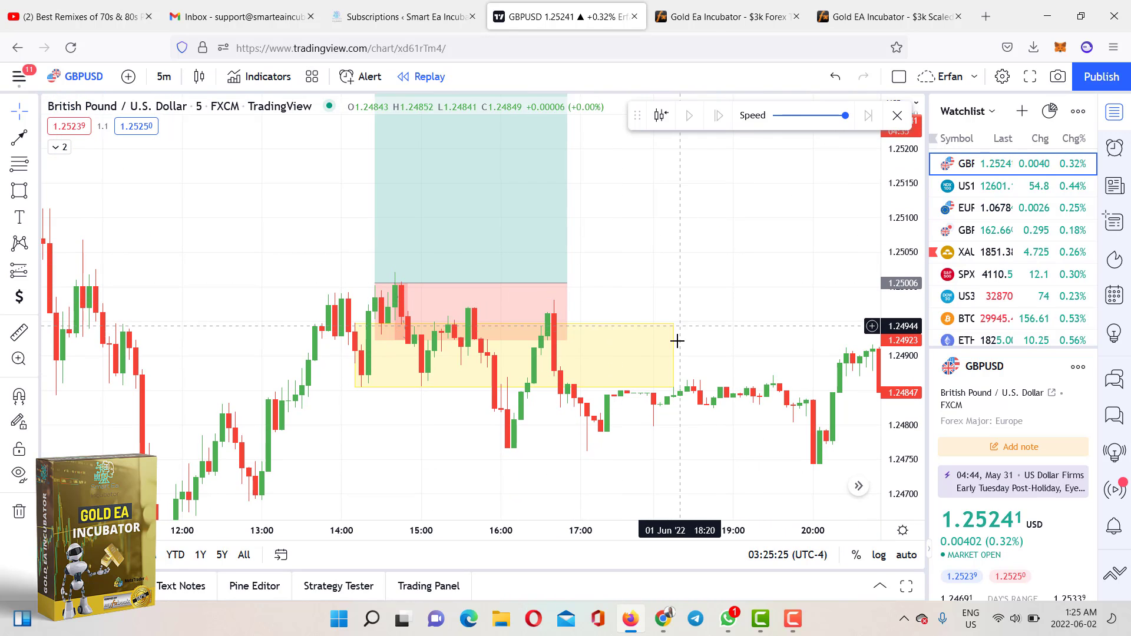
- Delete the yellow zone rectangle beneath the GBPUSD long position
{"action": "left_click_drag", "start_coordinate": [732, 265], "coordinate": [745, 243]}
{"action": "left_click", "coordinate": [687, 313]}
{"action": "key", "text": "Delete"}
{"action": "left_click_drag", "start_coordinate": [889, 204], "coordinate": [888, 354]}
{"action": "scroll", "coordinate": [769, 353], "scroll_direction": "down", "scroll_amount": 2}
{"action": "left_click_drag", "start_coordinate": [764, 321], "coordinate": [467, 289]}
{"action": "scroll", "coordinate": [654, 300], "scroll_direction": "down", "scroll_amount": 3}
{"action": "left_click_drag", "start_coordinate": [604, 302], "coordinate": [685, 365]}
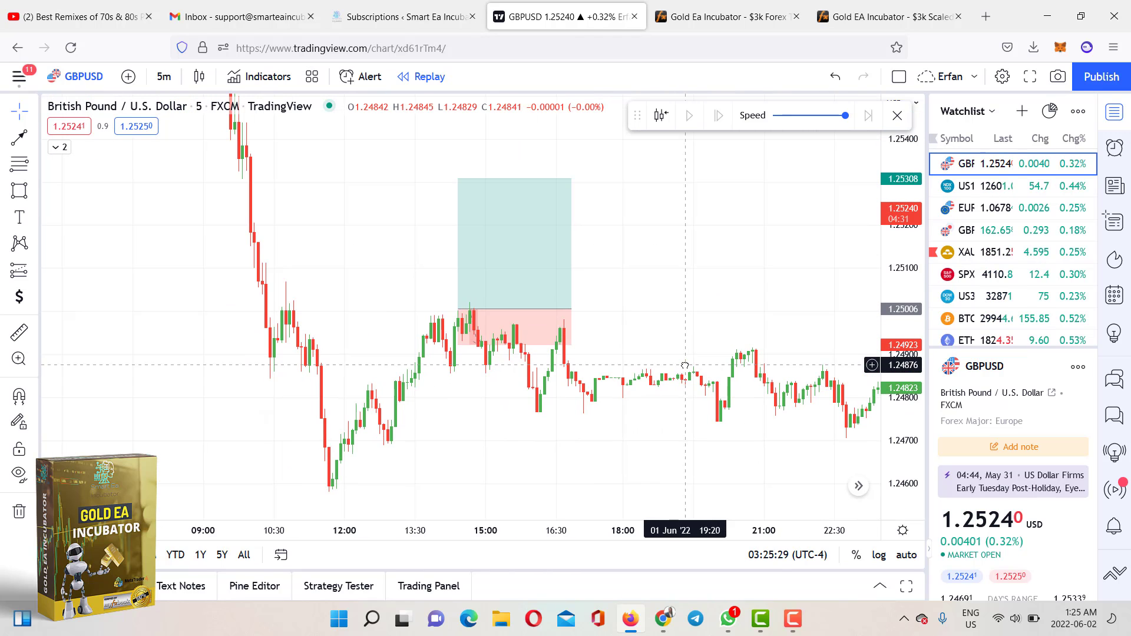
- Switch to the US100 chart and review the long position and yellow zone around 09:00 on 1 June
{"action": "left_click", "coordinate": [978, 185]}
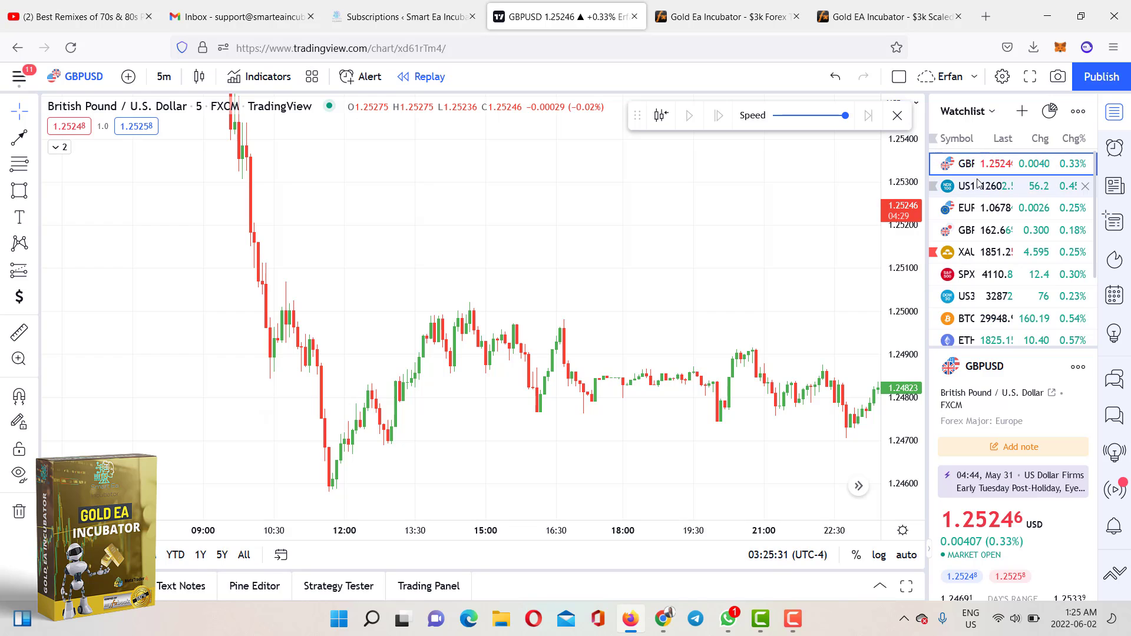
{"action": "scroll", "coordinate": [368, 300], "scroll_direction": "down", "scroll_amount": 2}
{"action": "left_click_drag", "start_coordinate": [379, 293], "coordinate": [660, 334]}
{"action": "left_click_drag", "start_coordinate": [911, 466], "coordinate": [907, 113]}
{"action": "scroll", "coordinate": [589, 253], "scroll_direction": "up", "scroll_amount": 3}
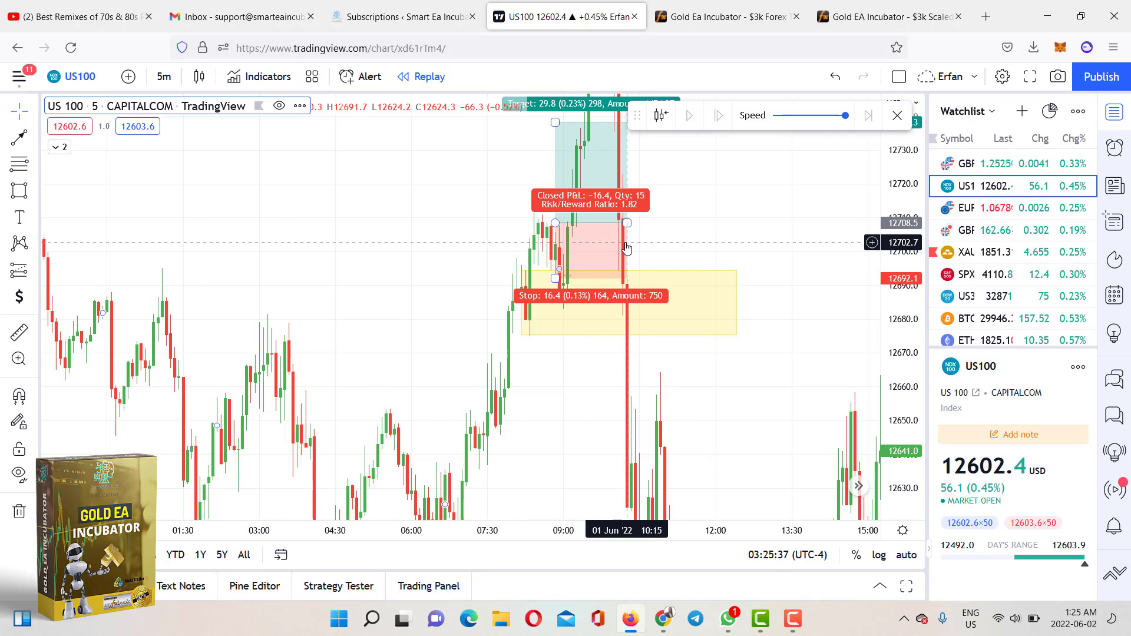
{"action": "scroll", "coordinate": [627, 248], "scroll_direction": "up", "scroll_amount": 1}
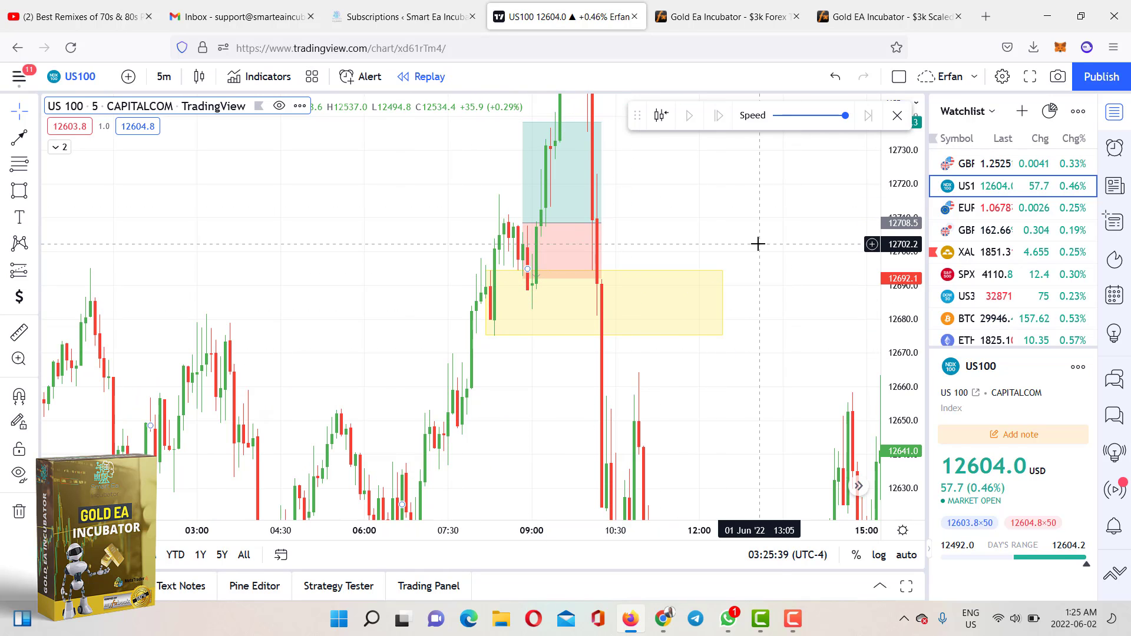
{"action": "left_click_drag", "start_coordinate": [736, 231], "coordinate": [705, 295]}
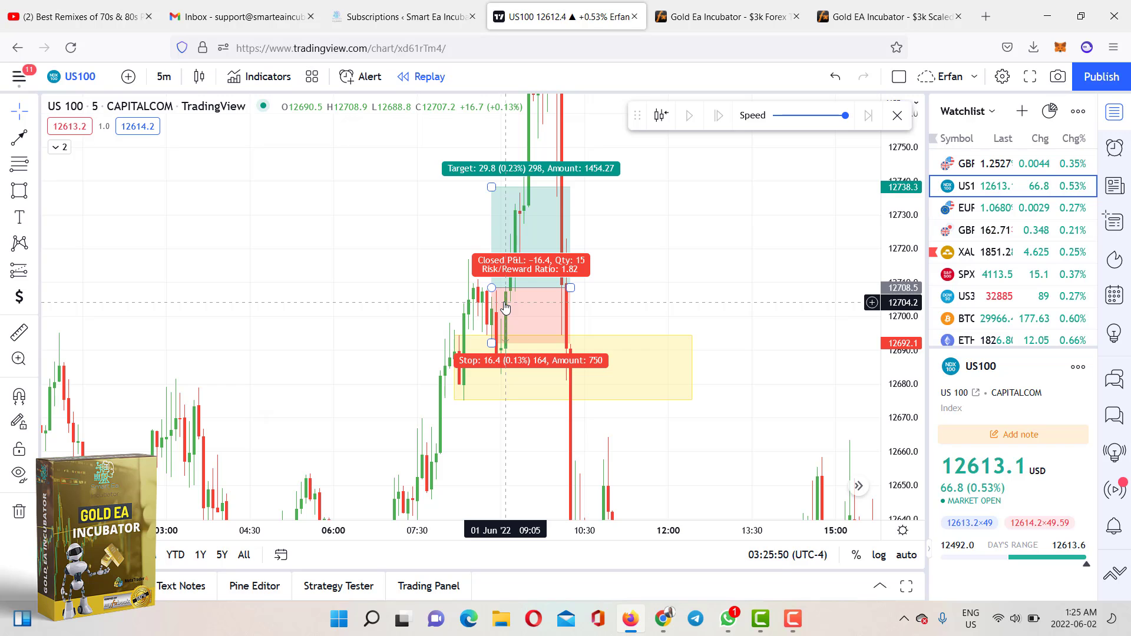
- Brush three roughly horizontal lines from the earlier US100 swing highs towards the rise that leads to the long position
{"action": "scroll", "coordinate": [714, 396], "scroll_direction": "down", "scroll_amount": 5}
{"action": "mouse_move", "coordinate": [399, 312]}
{"action": "left_mouse_down"}
{"action": "mouse_move", "coordinate": [512, 327]}
{"action": "mouse_move", "coordinate": [333, 280]}
{"action": "left_mouse_up"}
{"action": "scroll", "coordinate": [295, 280], "scroll_direction": "up", "scroll_amount": 1}
{"action": "left_click", "coordinate": [34, 191]}
{"action": "left_click", "coordinate": [112, 199]}
{"action": "mouse_move", "coordinate": [469, 342]}
{"action": "left_mouse_down"}
{"action": "mouse_move", "coordinate": [635, 344]}
{"action": "mouse_move", "coordinate": [379, 304]}
{"action": "left_mouse_up"}
{"action": "left_click_drag", "start_coordinate": [307, 291], "coordinate": [727, 290]}
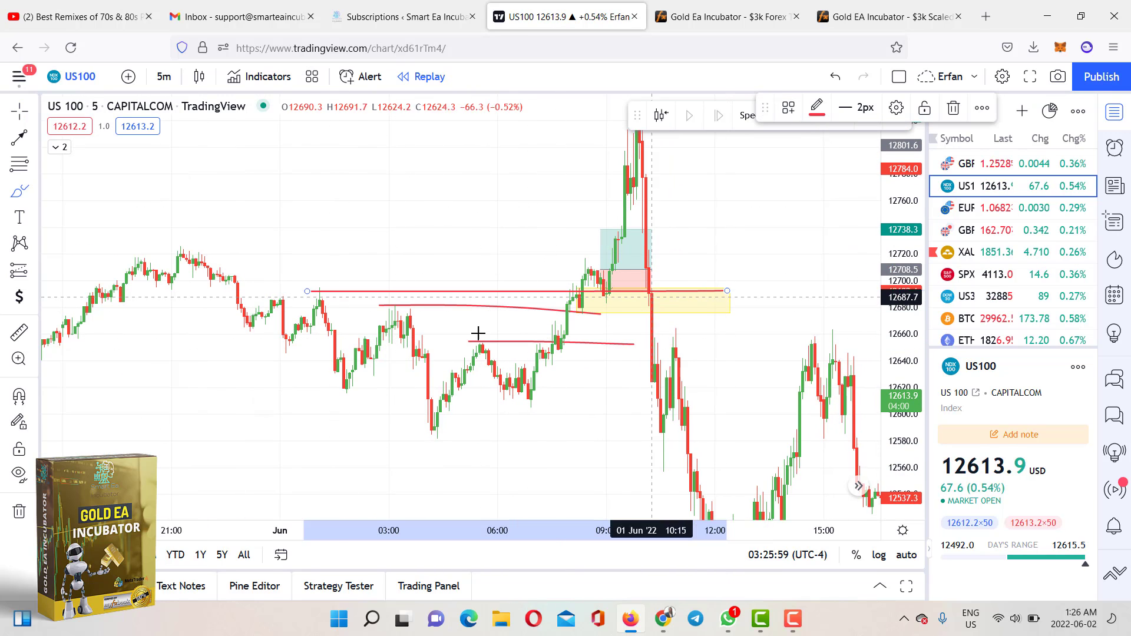
- Delete the three brushed lines at the earlier US100 swing highs
{"action": "left_click", "coordinate": [513, 343]}
{"action": "key", "text": "Delete"}
{"action": "left_click", "coordinate": [511, 306]}
{"action": "key", "text": "Delete"}
{"action": "left_click", "coordinate": [511, 291]}
{"action": "key", "text": "Delete"}
- Delete the US100 long position and restart the replay at the 08:30 candle on 1 June
{"action": "scroll", "coordinate": [754, 376], "scroll_direction": "up", "scroll_amount": 3}
{"action": "left_click_drag", "start_coordinate": [906, 458], "coordinate": [903, 343]}
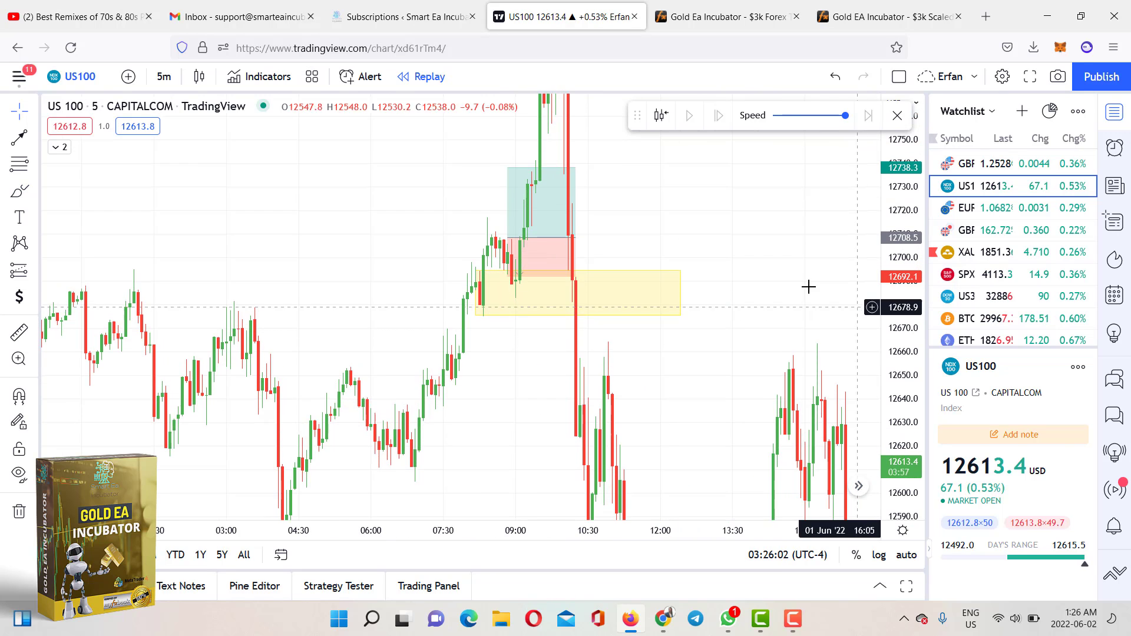
{"action": "scroll", "coordinate": [659, 236], "scroll_direction": "up", "scroll_amount": 1}
{"action": "left_click_drag", "start_coordinate": [626, 240], "coordinate": [659, 248]}
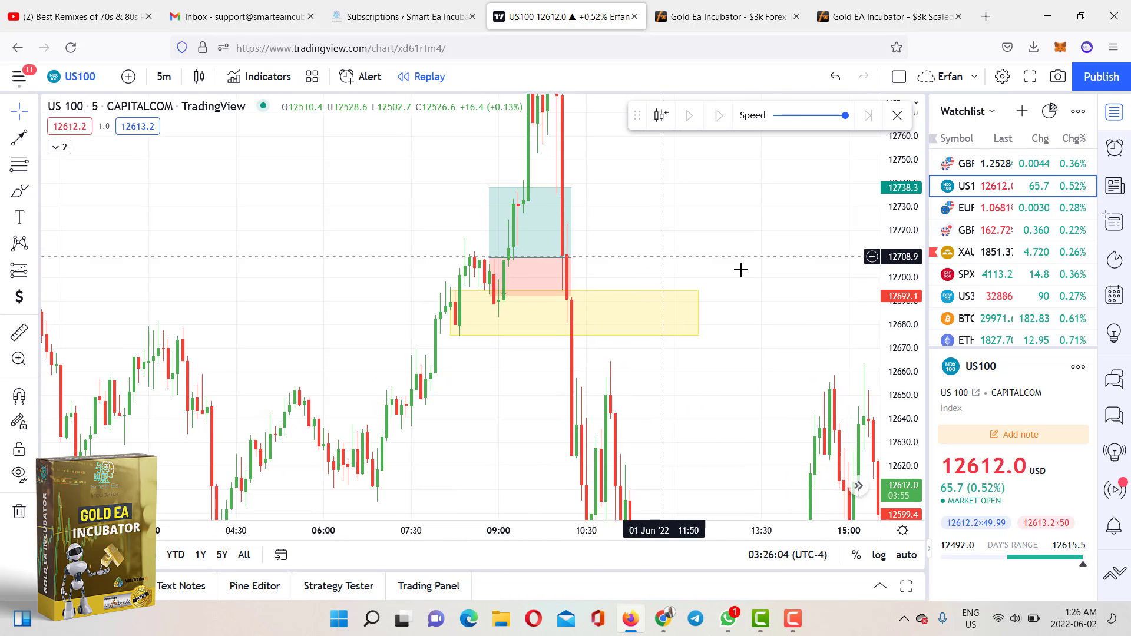
{"action": "left_click_drag", "start_coordinate": [902, 412], "coordinate": [898, 191]}
{"action": "scroll", "coordinate": [660, 215], "scroll_direction": "up", "scroll_amount": 2}
{"action": "left_click_drag", "start_coordinate": [658, 214], "coordinate": [751, 278]}
{"action": "key", "text": "Delete"}
{"action": "left_click", "coordinate": [485, 325]}
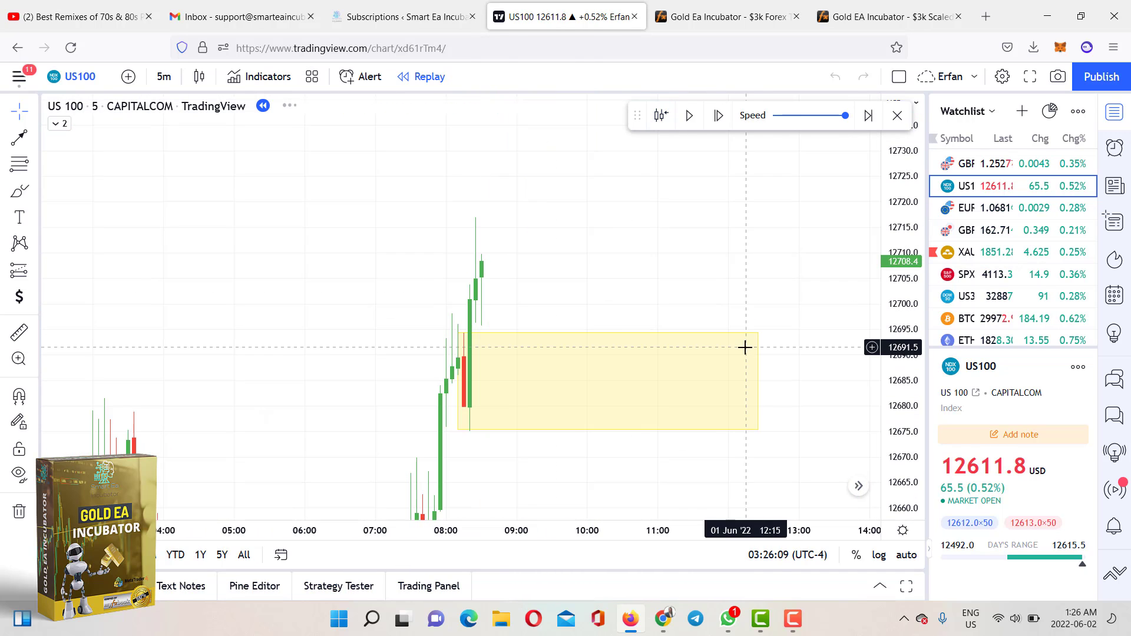
- Replace the US100 zone with a new rectangle from 08:15 to about 10:25, between about 12694.2 and 12674.6
{"action": "left_click_drag", "start_coordinate": [745, 378], "coordinate": [548, 289]}
{"action": "scroll", "coordinate": [578, 330], "scroll_direction": "up", "scroll_amount": 2}
{"action": "left_click_drag", "start_coordinate": [529, 389], "coordinate": [584, 407]}
{"action": "scroll", "coordinate": [585, 405], "scroll_direction": "up", "scroll_amount": 1}
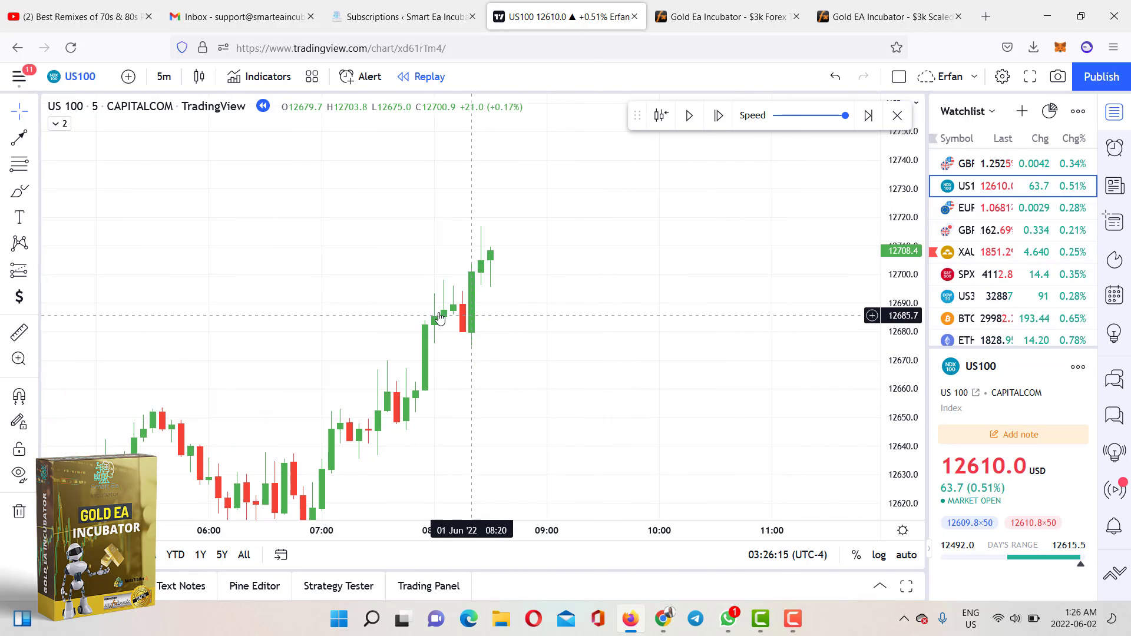
{"action": "left_click", "coordinate": [33, 190]}
{"action": "left_click", "coordinate": [68, 252]}
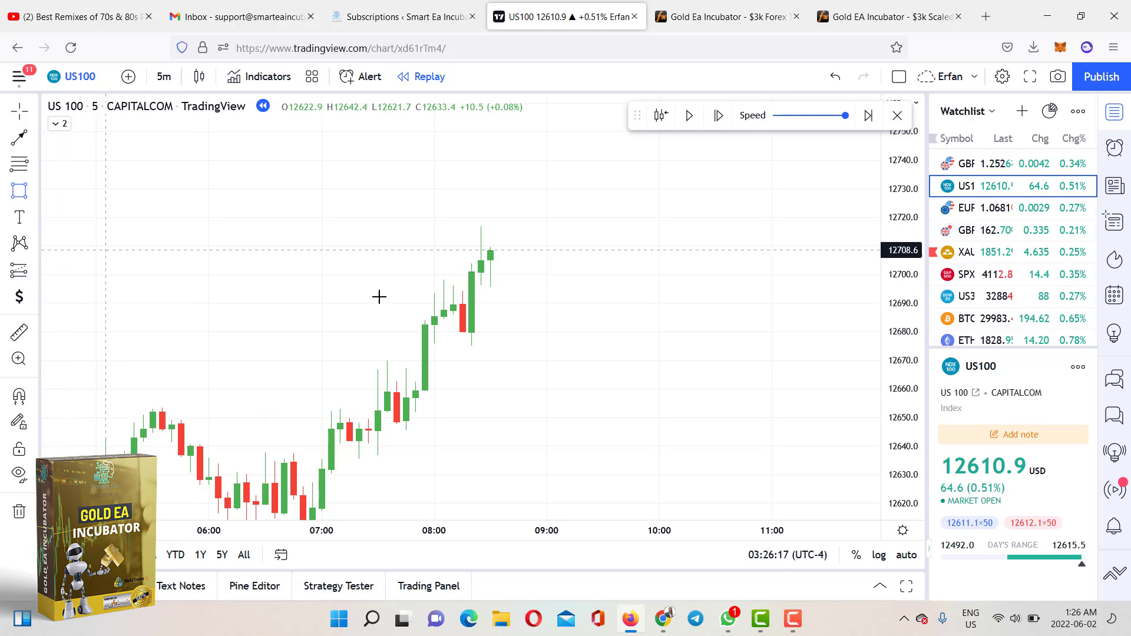
{"action": "left_click_drag", "start_coordinate": [463, 291], "coordinate": [701, 347]}
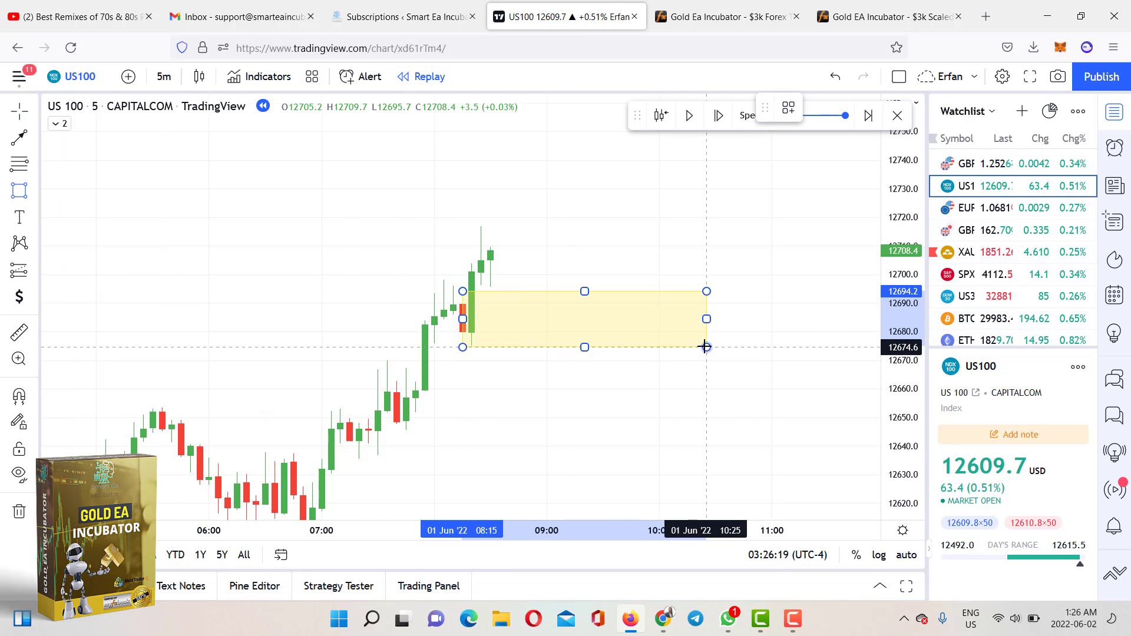
{"action": "left_click_drag", "start_coordinate": [785, 331], "coordinate": [849, 365]}
{"action": "left_click_drag", "start_coordinate": [901, 449], "coordinate": [823, 164]}
{"action": "scroll", "coordinate": [625, 266], "scroll_direction": "up", "scroll_amount": 2}
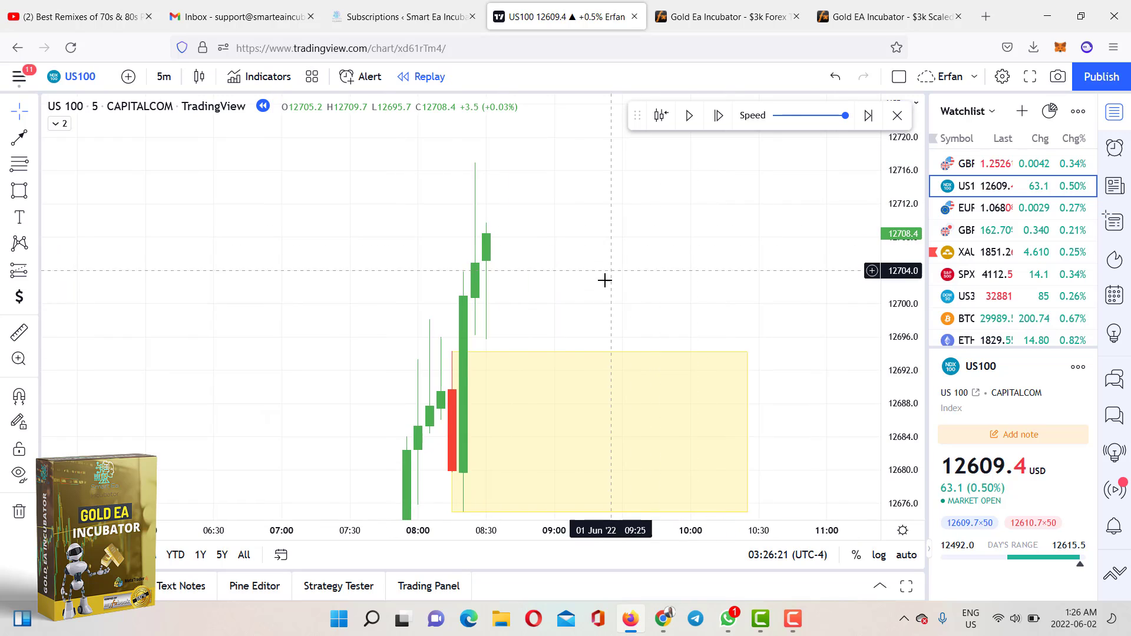
- Advance the US100 replay bar by bar to the 08:45 candle
{"action": "left_click_drag", "start_coordinate": [602, 271], "coordinate": [601, 253]}
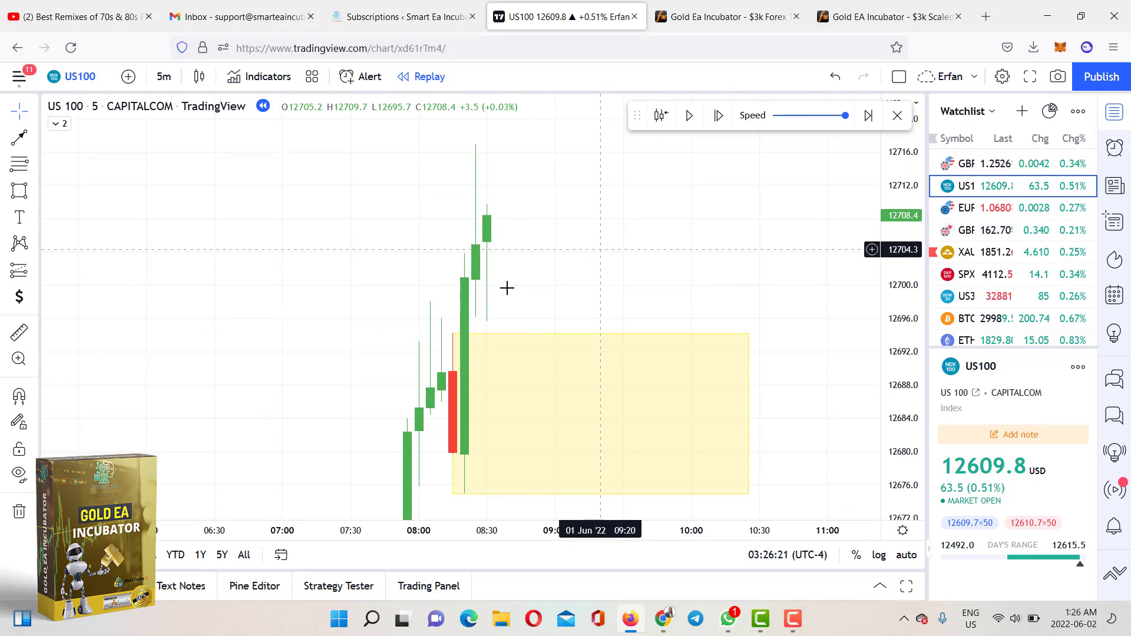
{"action": "left_click", "coordinate": [714, 115]}
{"action": "left_click", "coordinate": [716, 116]}
{"action": "left_click", "coordinate": [710, 121]}
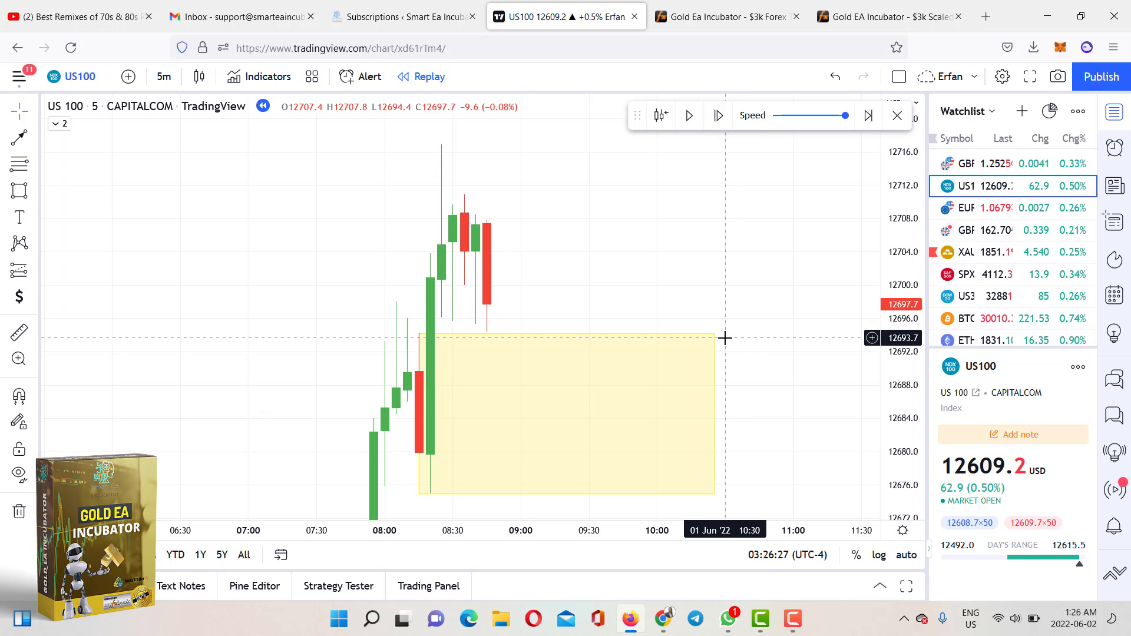
- Resize the yellow zone to span 08:10 to 10:30, with its upper edge at 12694.2
{"action": "left_click_drag", "start_coordinate": [714, 333], "coordinate": [724, 330]}
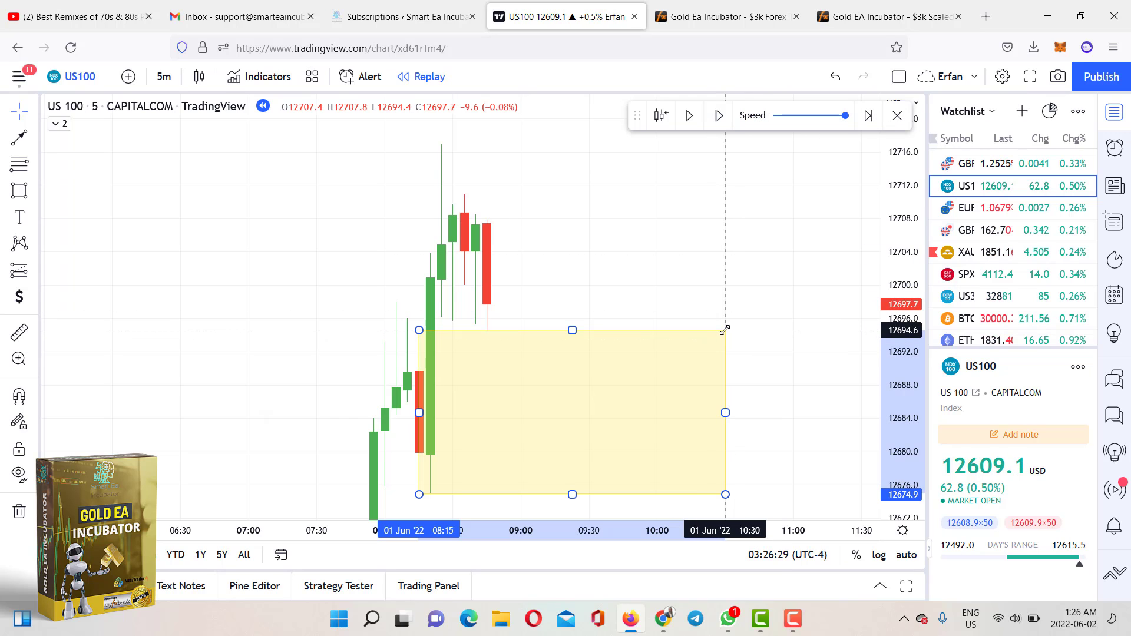
{"action": "left_click_drag", "start_coordinate": [419, 330], "coordinate": [410, 330]}
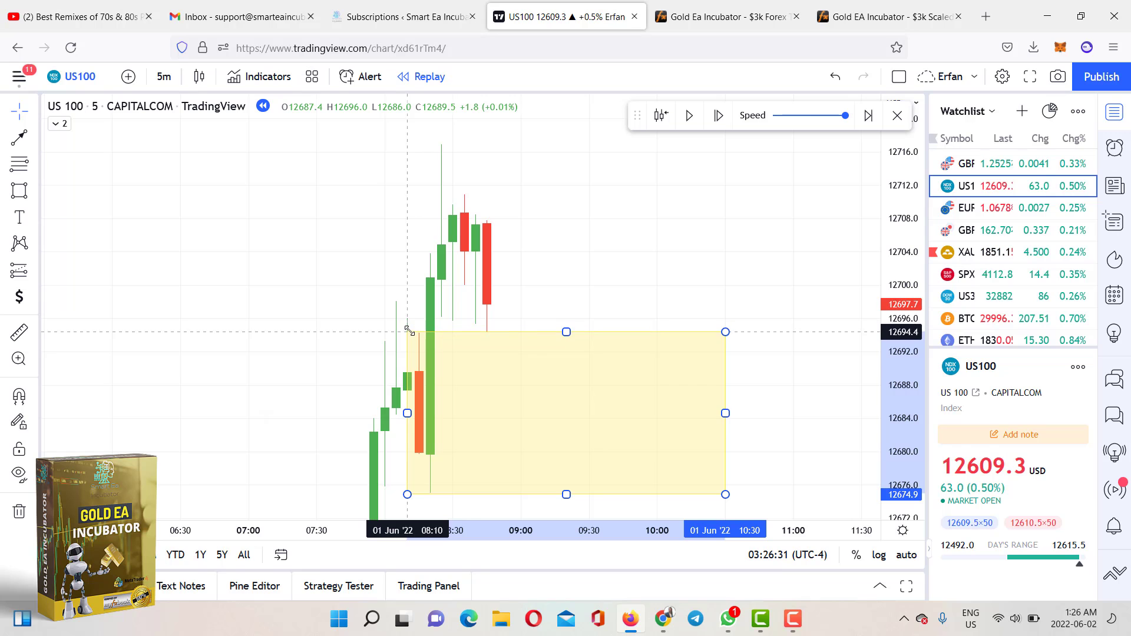
{"action": "left_click_drag", "start_coordinate": [475, 295], "coordinate": [613, 263]}
{"action": "left_click_drag", "start_coordinate": [900, 454], "coordinate": [900, 140]}
{"action": "scroll", "coordinate": [677, 200], "scroll_direction": "up", "scroll_amount": 4}
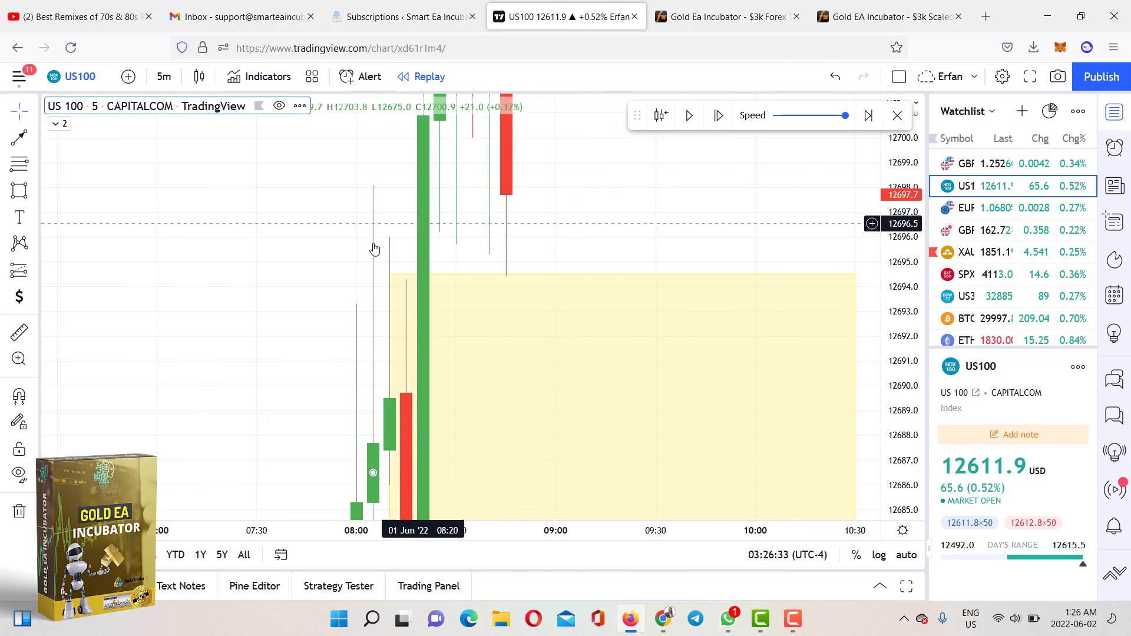
{"action": "left_click_drag", "start_coordinate": [389, 274], "coordinate": [389, 282]}
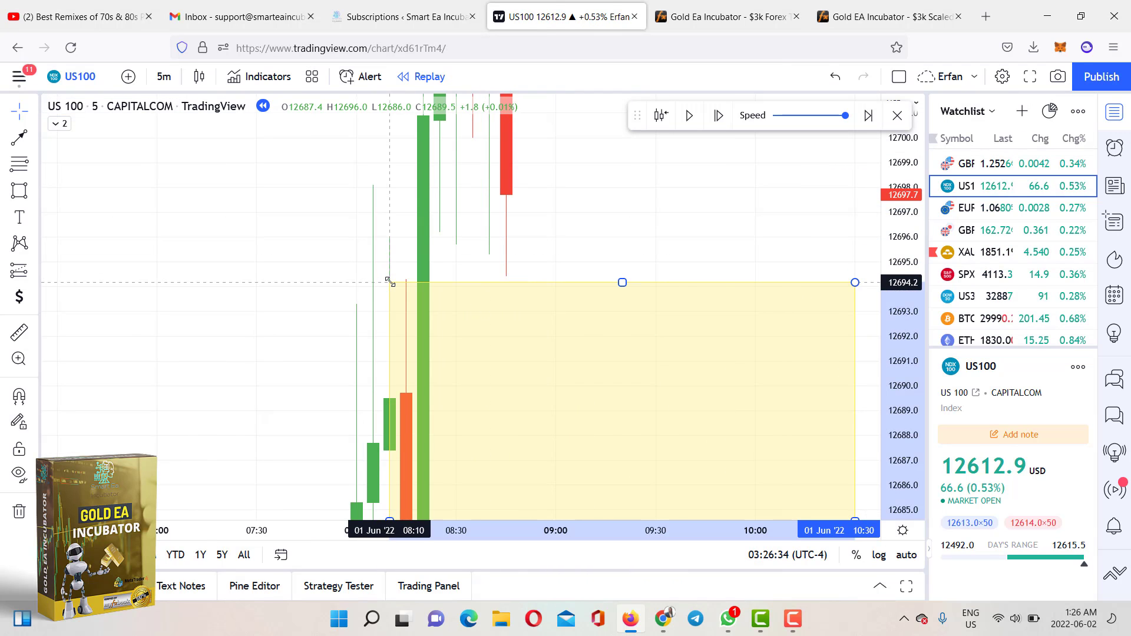
{"action": "left_click", "coordinate": [422, 259]}
- Advance the replay to the 08:50 candle and place a long position there with entry 12706.3 and stop 12688.5
{"action": "scroll", "coordinate": [684, 252], "scroll_direction": "down", "scroll_amount": 3}
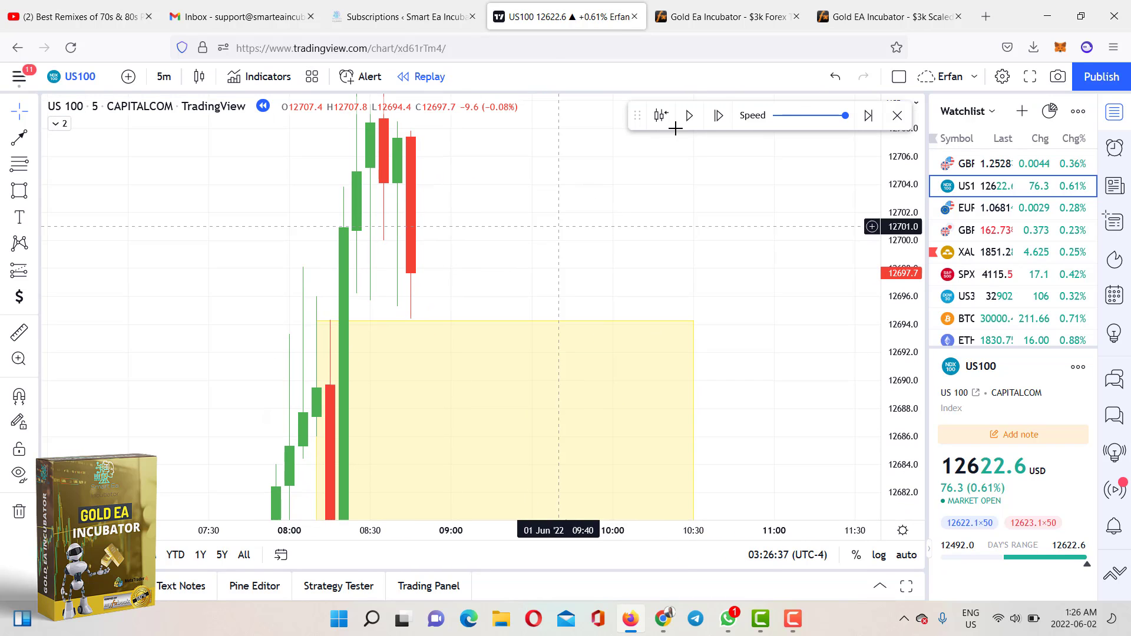
{"action": "left_click", "coordinate": [709, 116]}
{"action": "scroll", "coordinate": [733, 346], "scroll_direction": "down", "scroll_amount": 2}
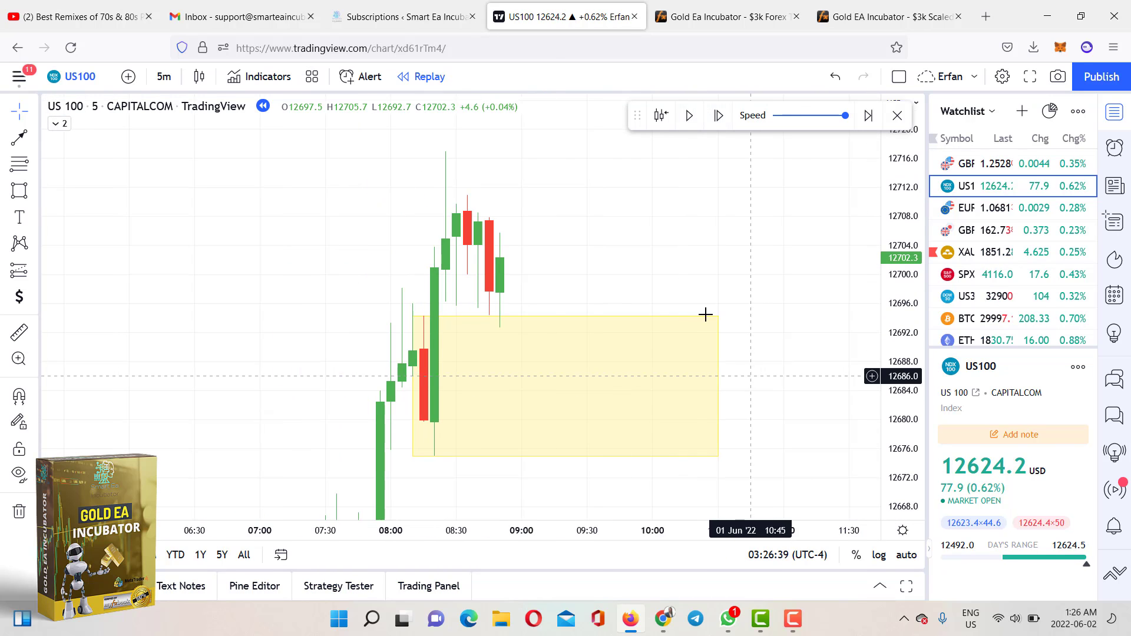
{"action": "left_click", "coordinate": [19, 271]}
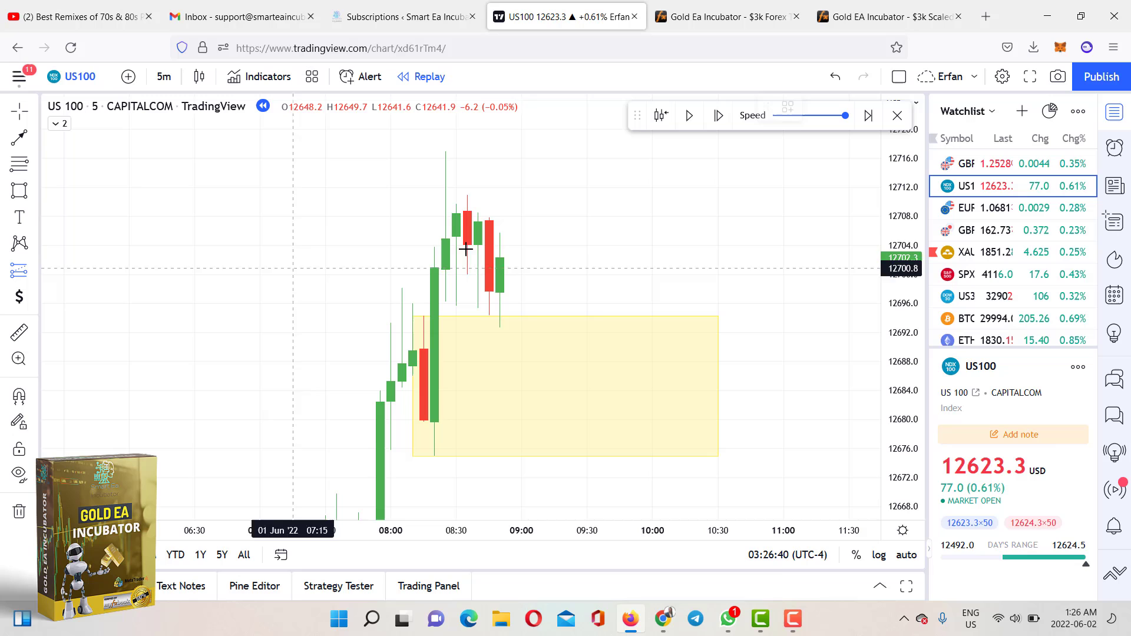
{"action": "left_click", "coordinate": [505, 228]}
{"action": "left_click_drag", "start_coordinate": [500, 390], "coordinate": [506, 357]}
{"action": "left_click_drag", "start_coordinate": [900, 206], "coordinate": [896, 383]}
{"action": "scroll", "coordinate": [816, 377], "scroll_direction": "down", "scroll_amount": 3}
- Advance the replay to the 09:05 candle to test the new US100 long position
{"action": "left_click_drag", "start_coordinate": [730, 242], "coordinate": [696, 222]}
{"action": "left_click", "coordinate": [727, 118]}
{"action": "left_click", "coordinate": [728, 118]}
{"action": "left_click", "coordinate": [728, 118]}
{"action": "left_click_drag", "start_coordinate": [897, 474], "coordinate": [898, 192]}
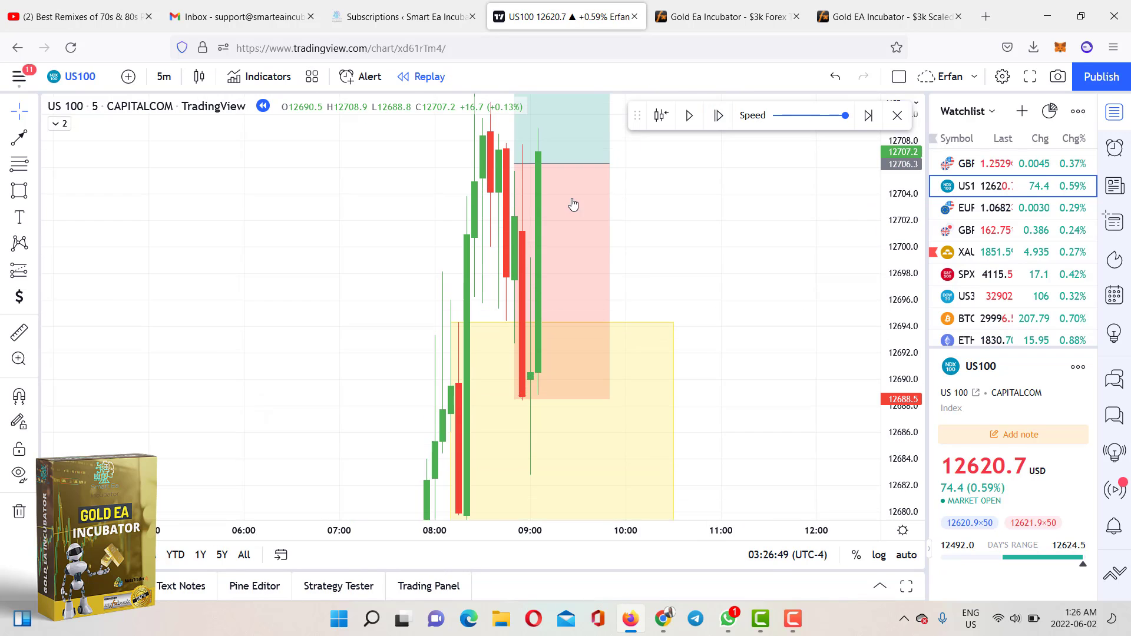
{"action": "scroll", "coordinate": [595, 186], "scroll_direction": "up", "scroll_amount": 2}
{"action": "left_click_drag", "start_coordinate": [685, 241], "coordinate": [710, 306]}
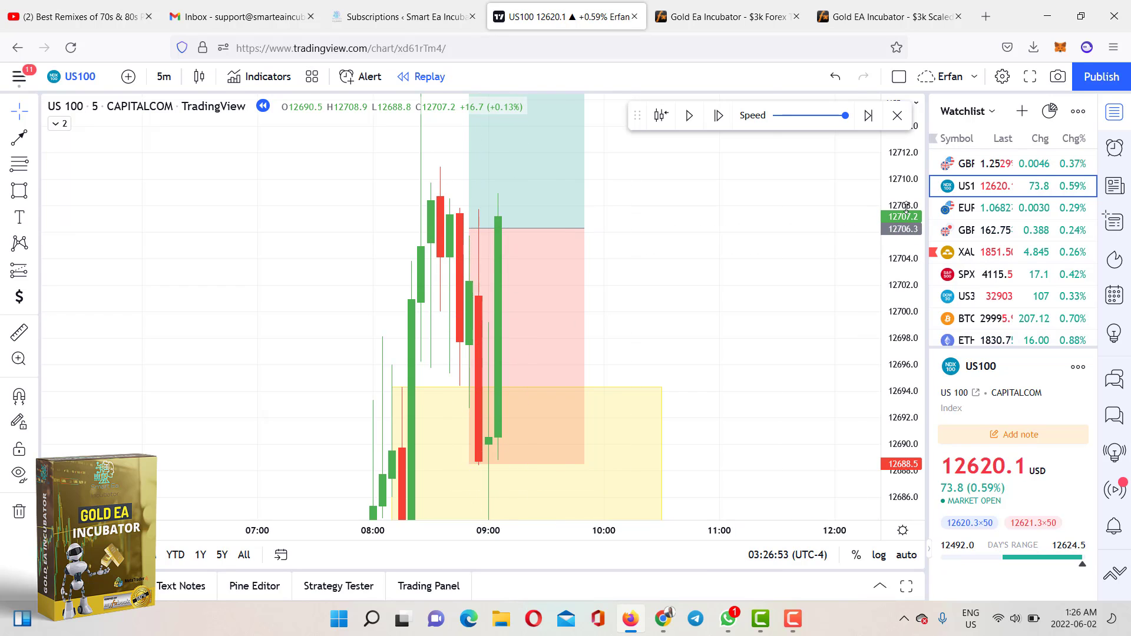
- Set the US100 long position's stop to 12674.3, below the yellow zone, and its target to 12739.2
{"action": "left_click_drag", "start_coordinate": [900, 344], "coordinate": [900, 492]}
{"action": "scroll", "coordinate": [694, 307], "scroll_direction": "down", "scroll_amount": 3}
{"action": "left_click_drag", "start_coordinate": [714, 269], "coordinate": [613, 263]}
{"action": "left_click", "coordinate": [481, 370]}
{"action": "left_click_drag", "start_coordinate": [482, 369], "coordinate": [485, 450]}
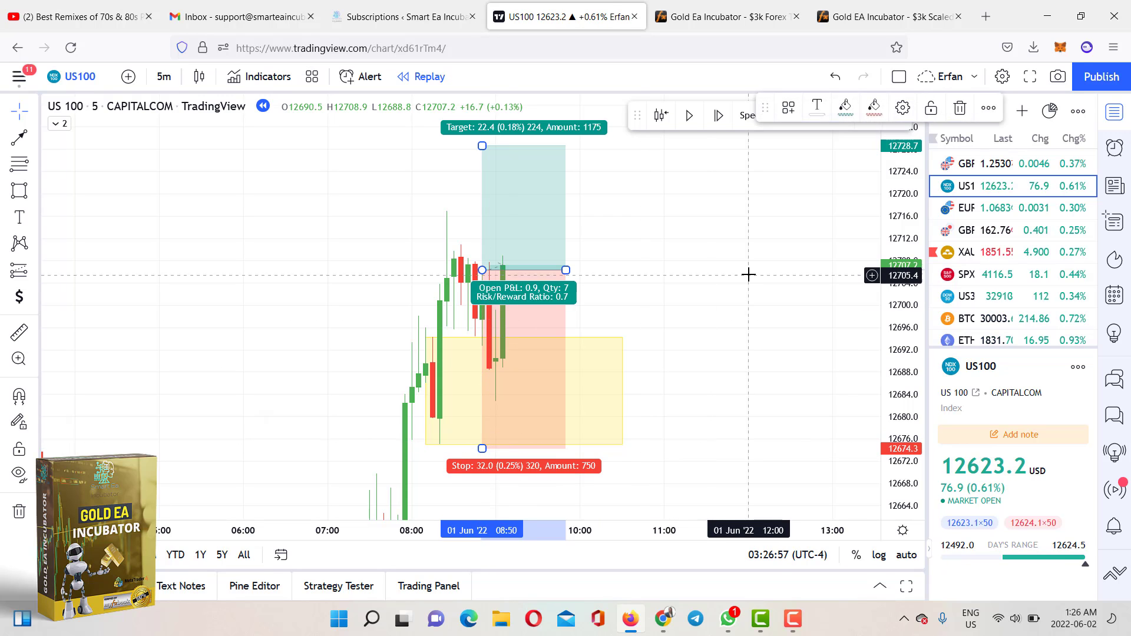
{"action": "left_click", "coordinate": [831, 210]}
{"action": "scroll", "coordinate": [812, 235], "scroll_direction": "down", "scroll_amount": 3}
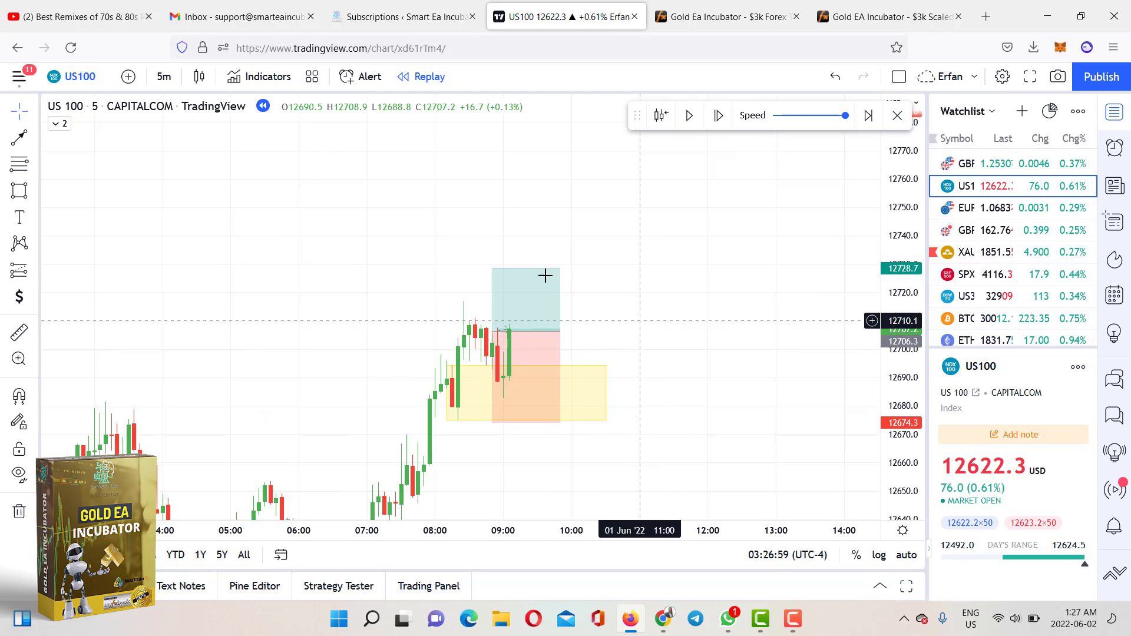
{"action": "left_click", "coordinate": [489, 266]}
{"action": "left_click_drag", "start_coordinate": [490, 260], "coordinate": [490, 238]}
- Examine the adjusted US100 long position, its stop and the candles inside the yellow zone around 09:00
{"action": "left_click_drag", "start_coordinate": [677, 316], "coordinate": [807, 292]}
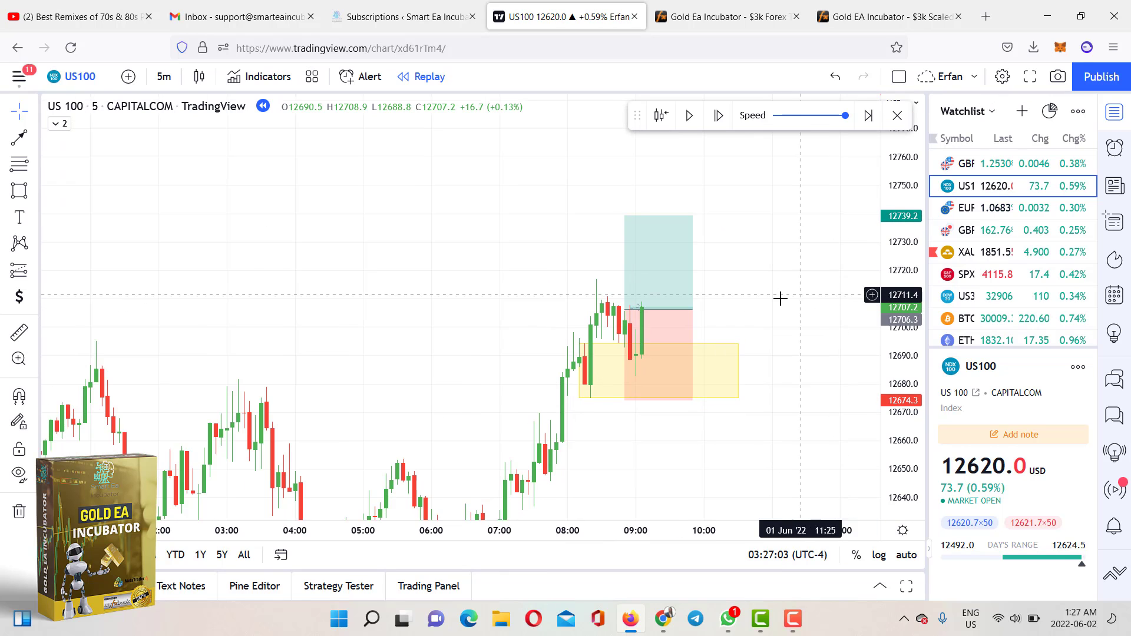
{"action": "scroll", "coordinate": [790, 302], "scroll_direction": "up", "scroll_amount": 2}
{"action": "left_click_drag", "start_coordinate": [904, 457], "coordinate": [901, 331]}
{"action": "left_click", "coordinate": [530, 197]}
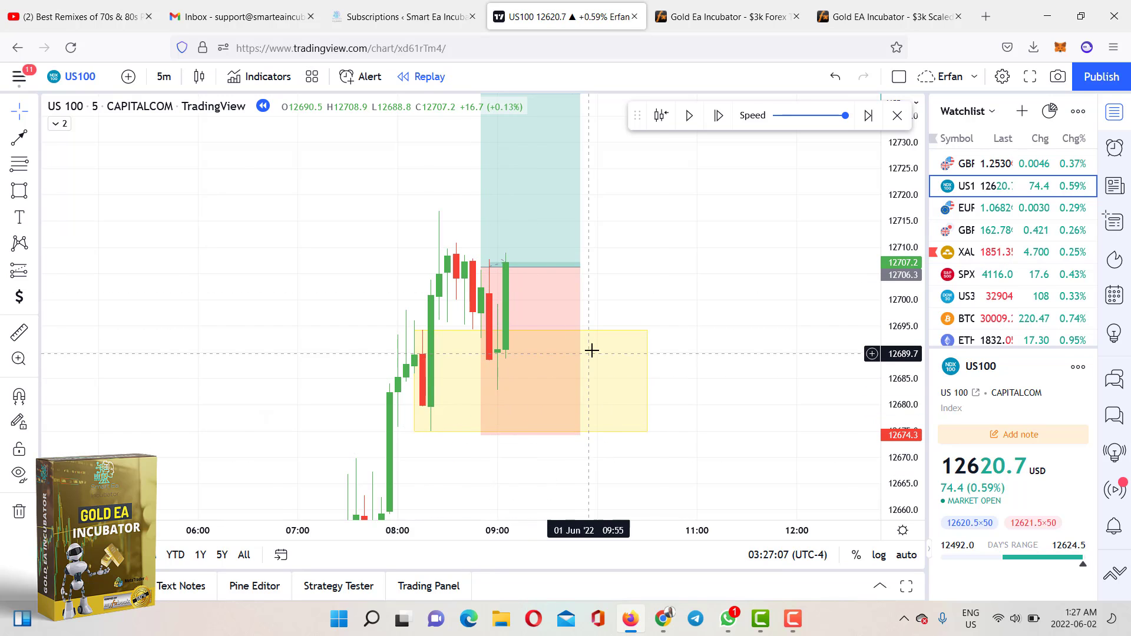
{"action": "scroll", "coordinate": [619, 300], "scroll_direction": "up", "scroll_amount": 2}
{"action": "scroll", "coordinate": [725, 144], "scroll_direction": "down", "scroll_amount": 1}
{"action": "left_click_drag", "start_coordinate": [709, 237], "coordinate": [820, 230]}
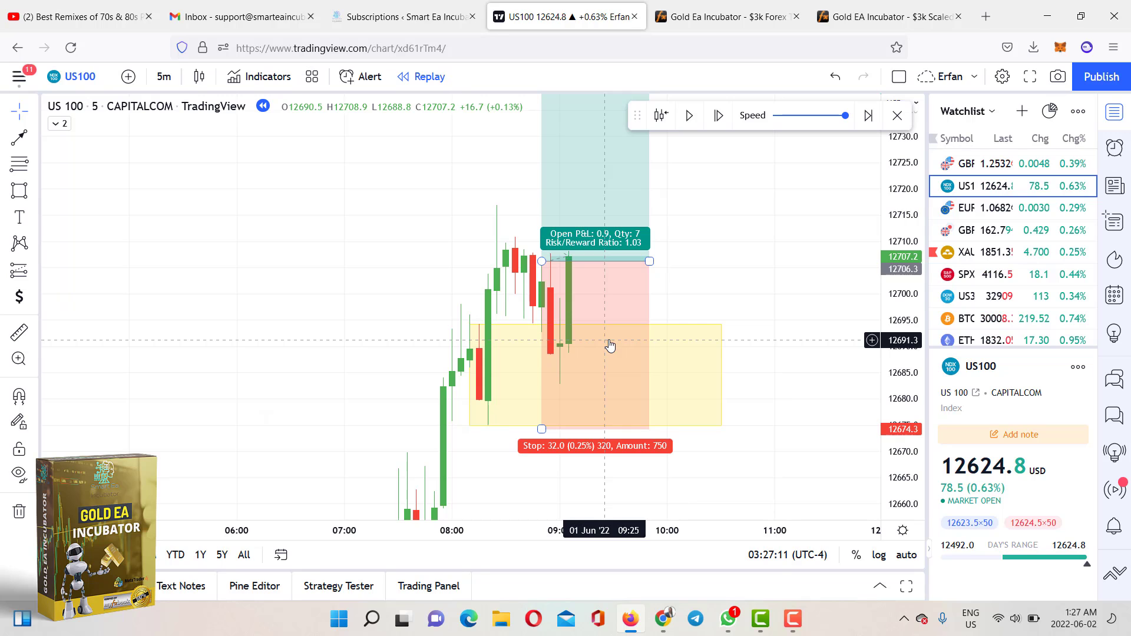
{"action": "left_click_drag", "start_coordinate": [702, 253], "coordinate": [693, 238]}
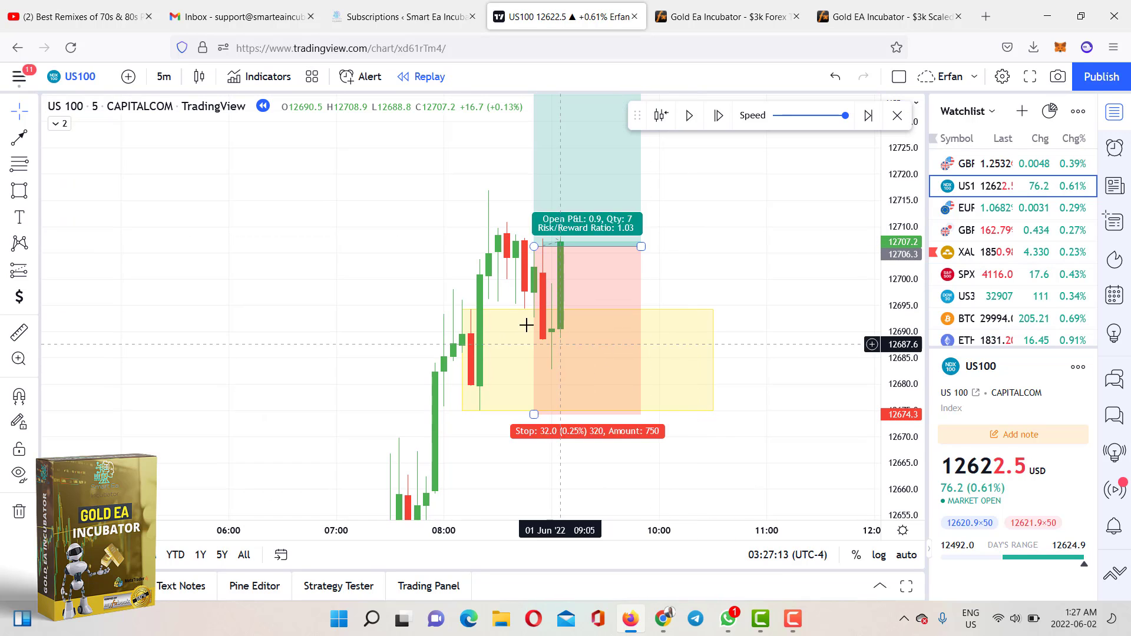
- Advance the US100 replay to the 09:35 candle to test the long position against its 12739.2 target
{"action": "scroll", "coordinate": [687, 325], "scroll_direction": "up", "scroll_amount": 1}
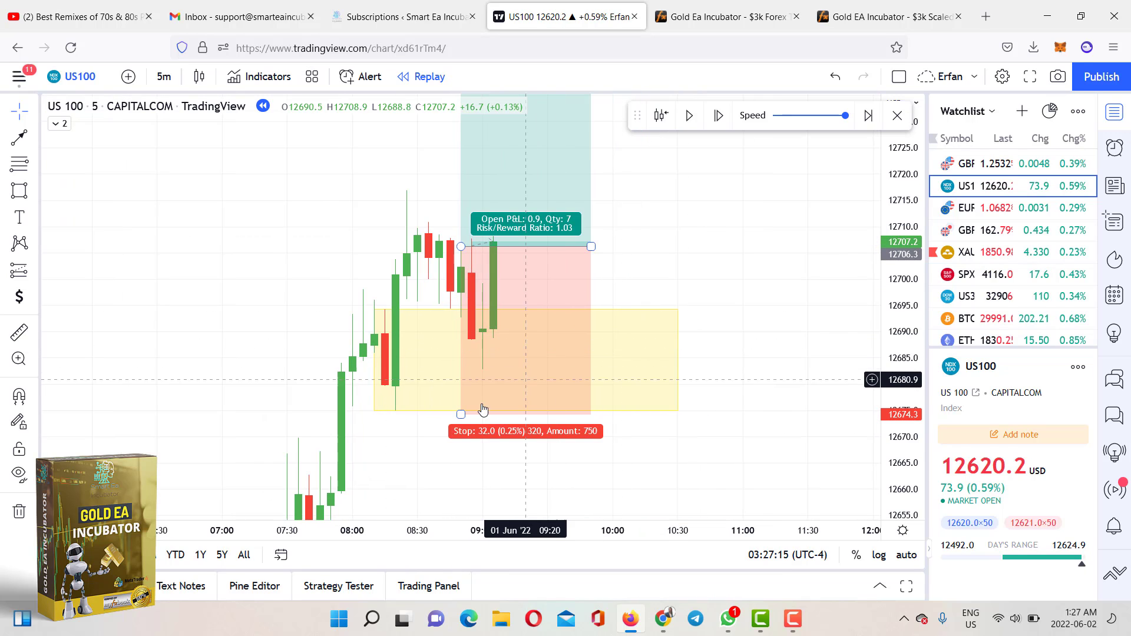
{"action": "left_click_drag", "start_coordinate": [910, 218], "coordinate": [905, 316]}
{"action": "scroll", "coordinate": [784, 314], "scroll_direction": "down", "scroll_amount": 2}
{"action": "left_click_drag", "start_coordinate": [765, 282], "coordinate": [754, 318]}
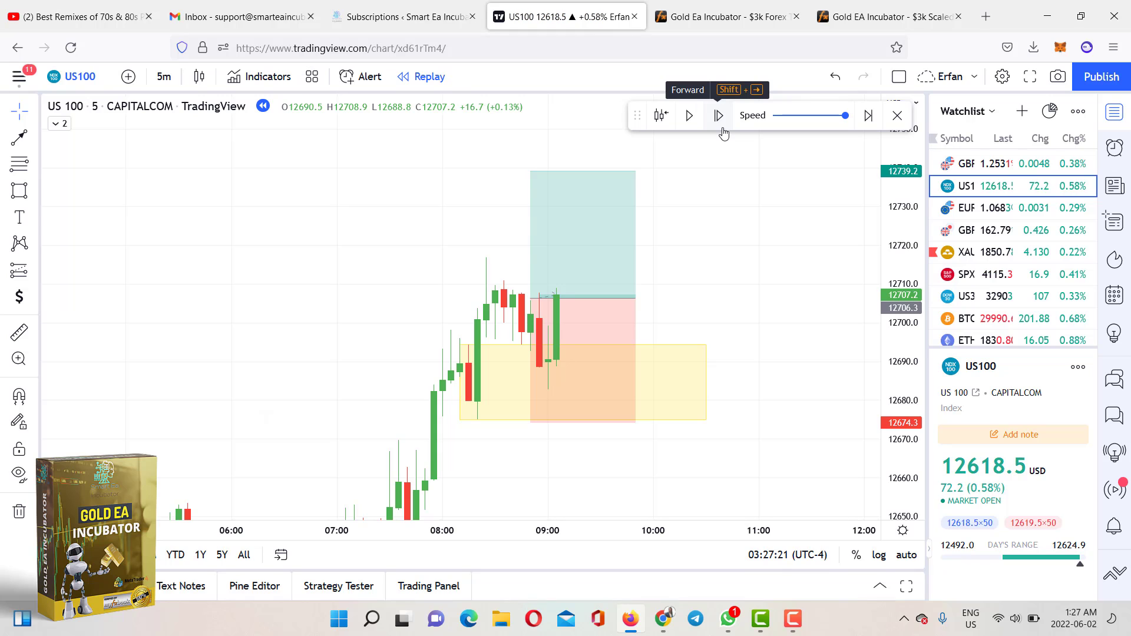
{"action": "left_click", "coordinate": [719, 115]}
{"action": "left_click", "coordinate": [719, 115]}
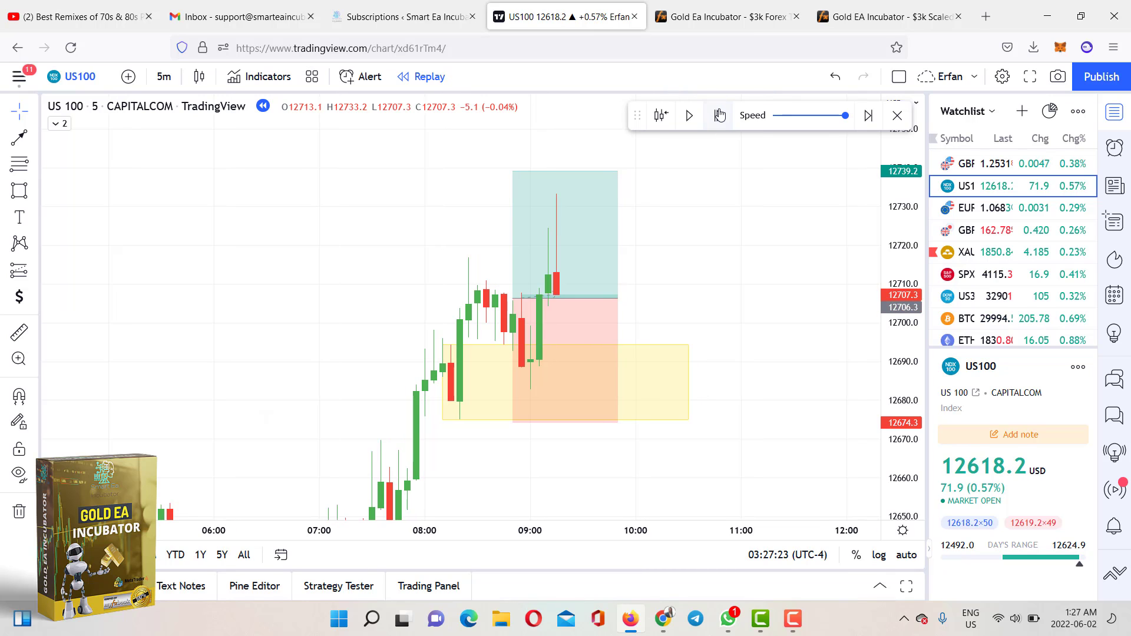
{"action": "left_click", "coordinate": [719, 115]}
{"action": "left_click", "coordinate": [719, 115]}
{"action": "left_click", "coordinate": [719, 115]}
{"action": "left_click", "coordinate": [719, 114]}
{"action": "left_click_drag", "start_coordinate": [898, 214], "coordinate": [896, 357]}
{"action": "scroll", "coordinate": [803, 331], "scroll_direction": "down", "scroll_amount": 2}
{"action": "left_click_drag", "start_coordinate": [677, 277], "coordinate": [610, 286]}
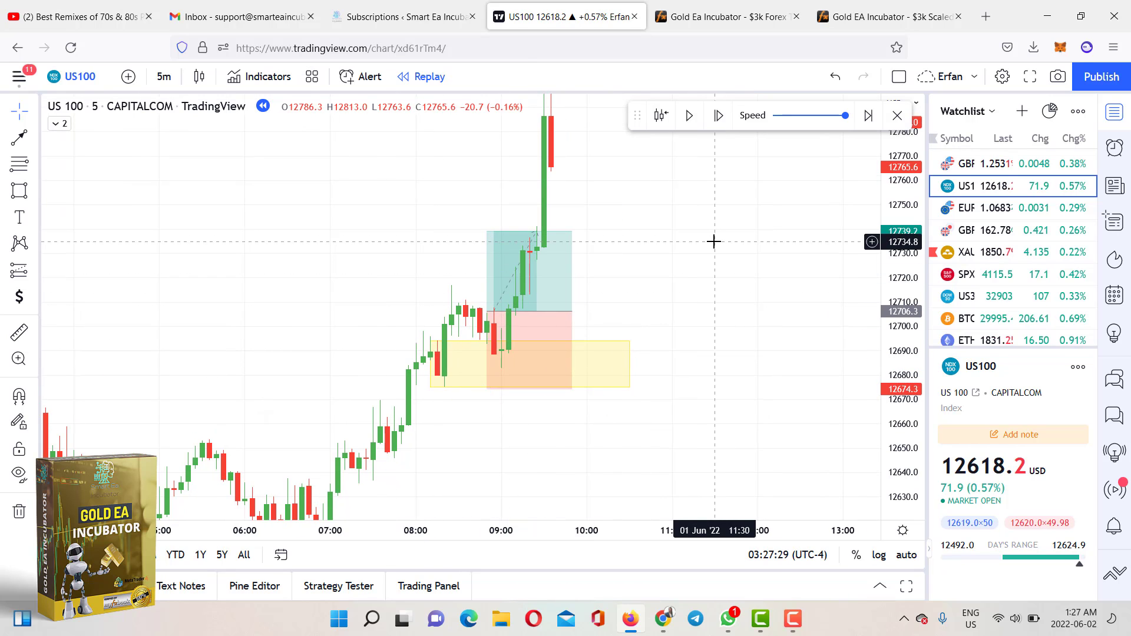
{"action": "left_click_drag", "start_coordinate": [679, 306], "coordinate": [713, 274]}
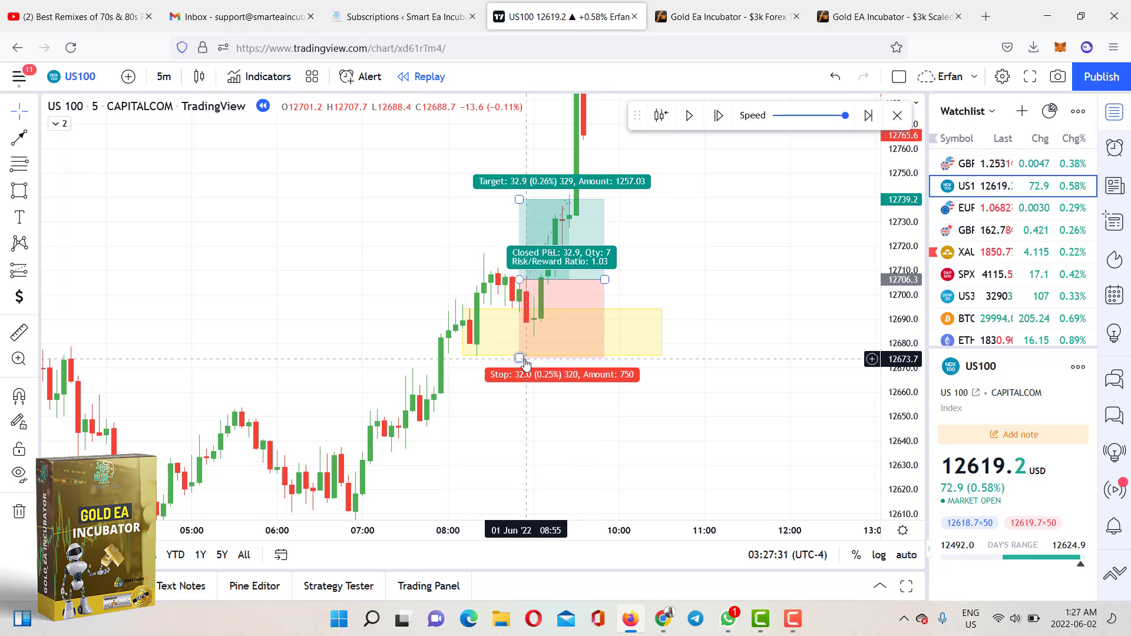
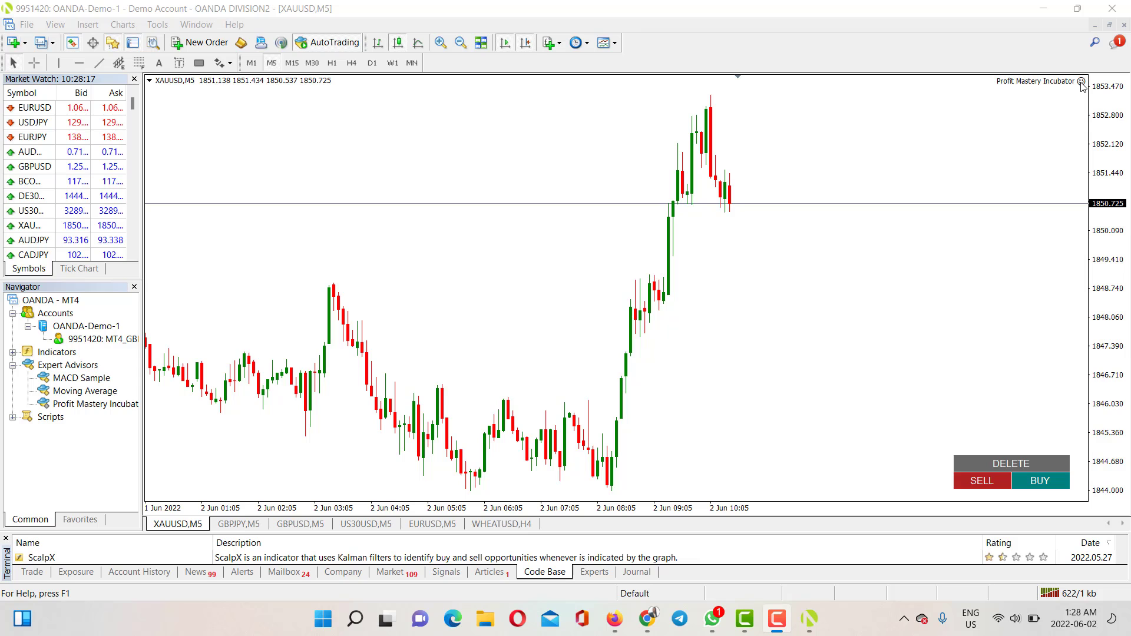
- Review the Profit Mastery Incubator expert's inputs on the XAUUSD chart, especially automatic lot and risk percentage, and accept them
{"action": "left_click", "coordinate": [1081, 82]}
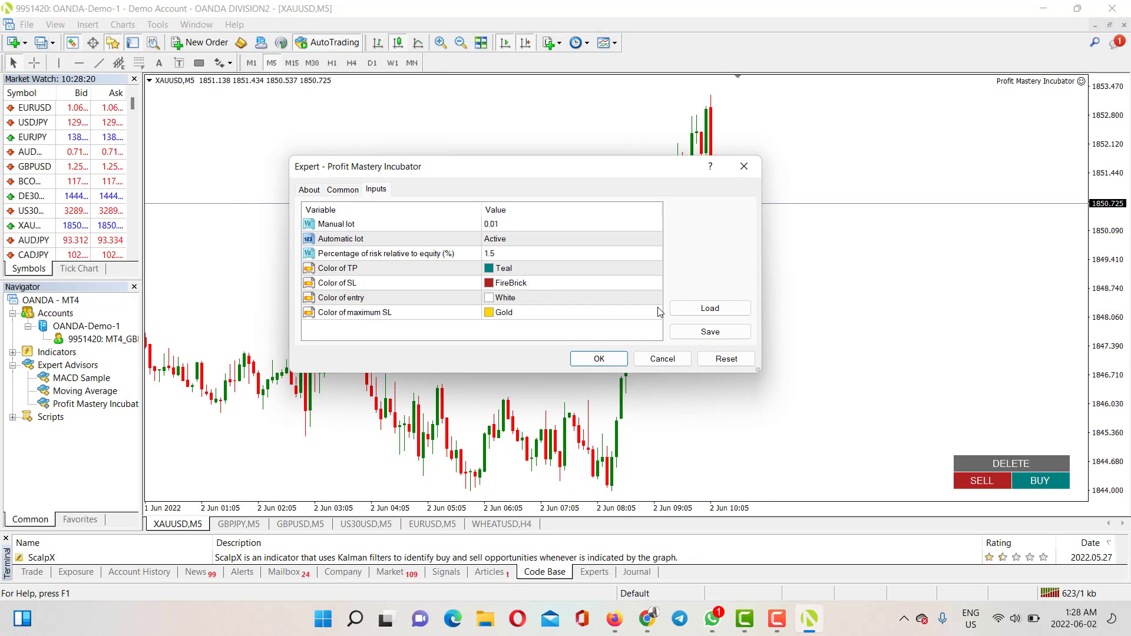
{"action": "left_click", "coordinate": [342, 239]}
{"action": "left_click", "coordinate": [357, 257]}
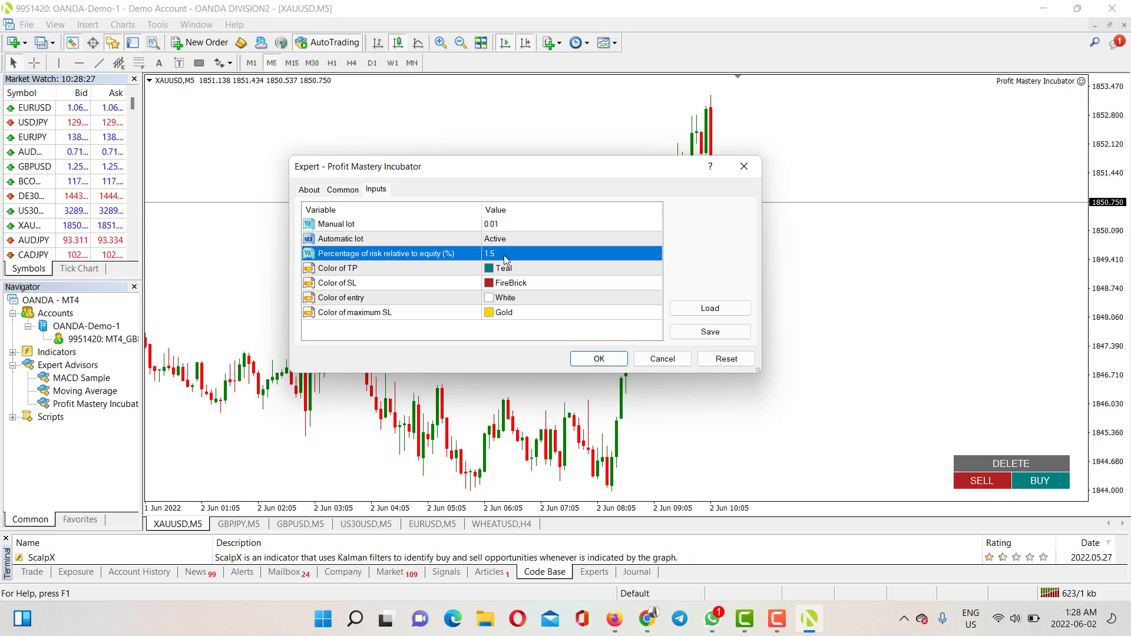
{"action": "left_click", "coordinate": [514, 270]}
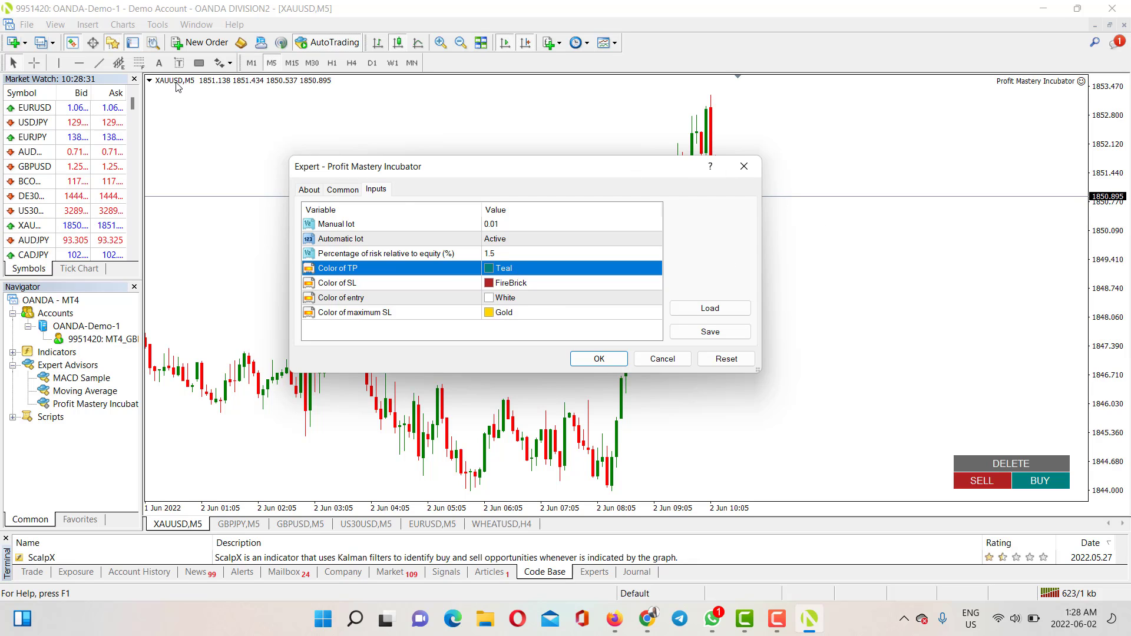
{"action": "left_click", "coordinate": [503, 258]}
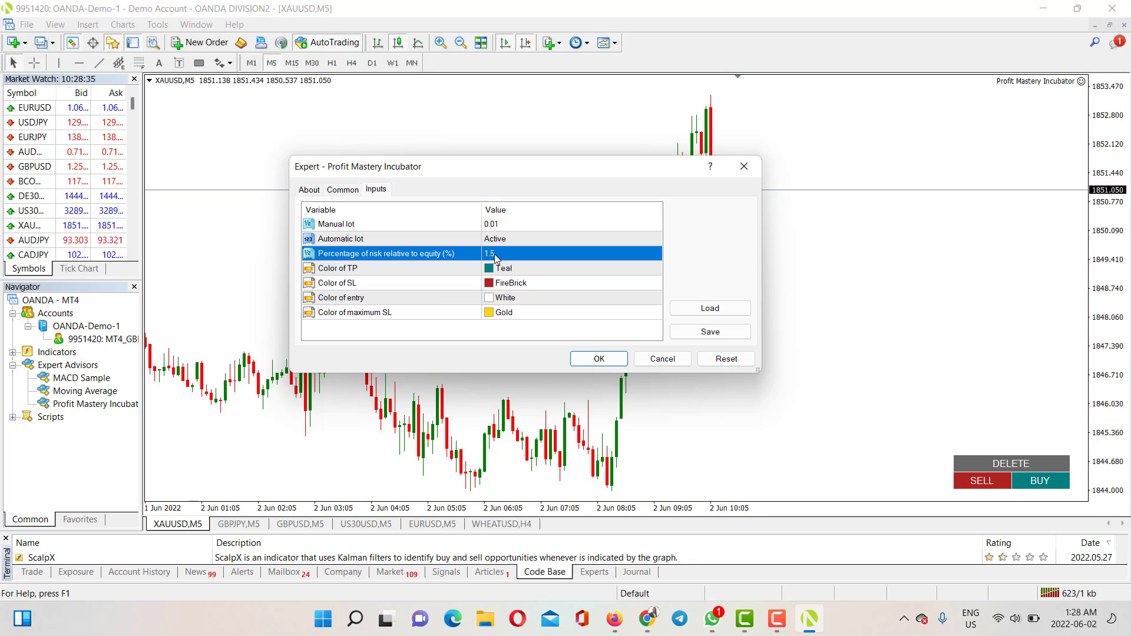
{"action": "left_click", "coordinate": [488, 238]}
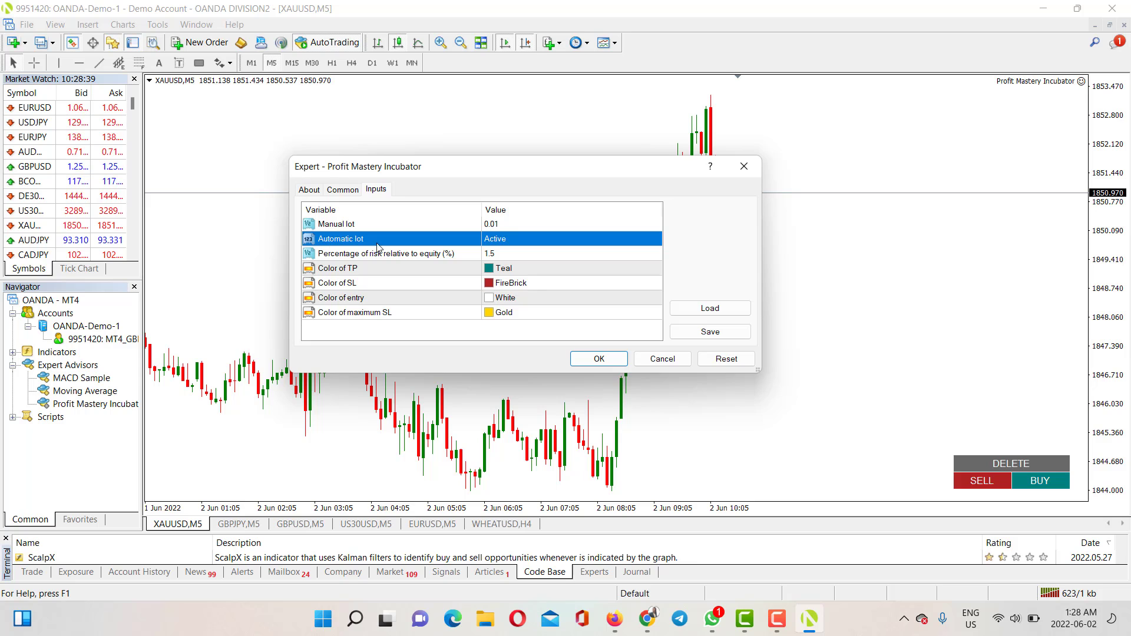
{"action": "left_click", "coordinate": [598, 359]}
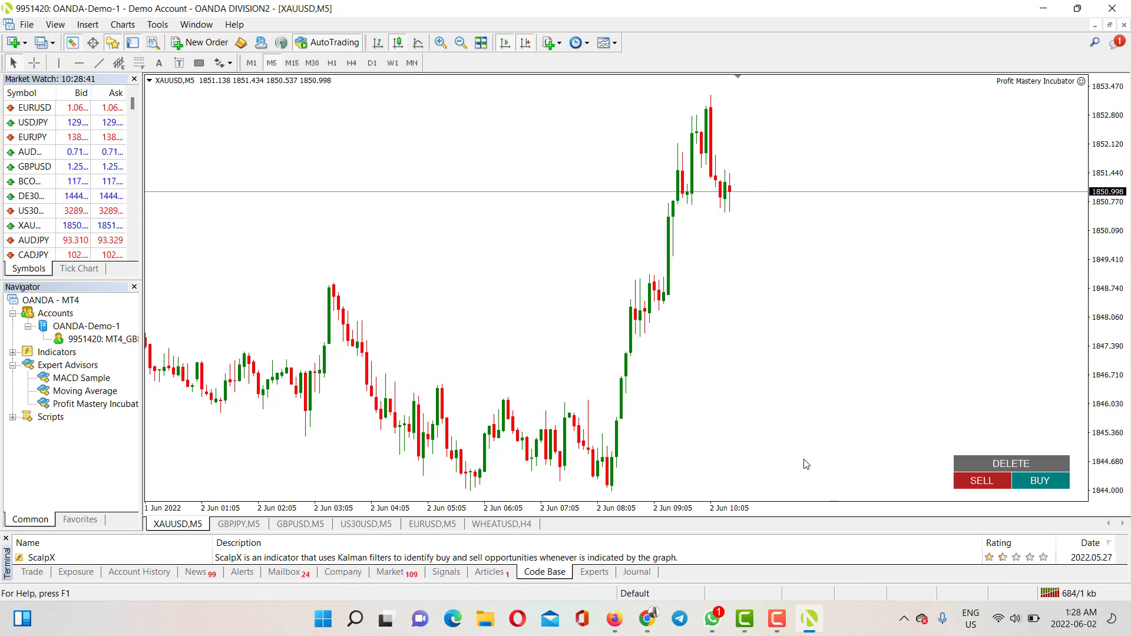
- Create a sell setup on XAUUSD M5 with take profit 1848.809, stop loss 1851.704 and a sell stop entry below the current price
{"action": "left_click_drag", "start_coordinate": [804, 507], "coordinate": [811, 509]}
{"action": "middle_click", "coordinate": [721, 232]}
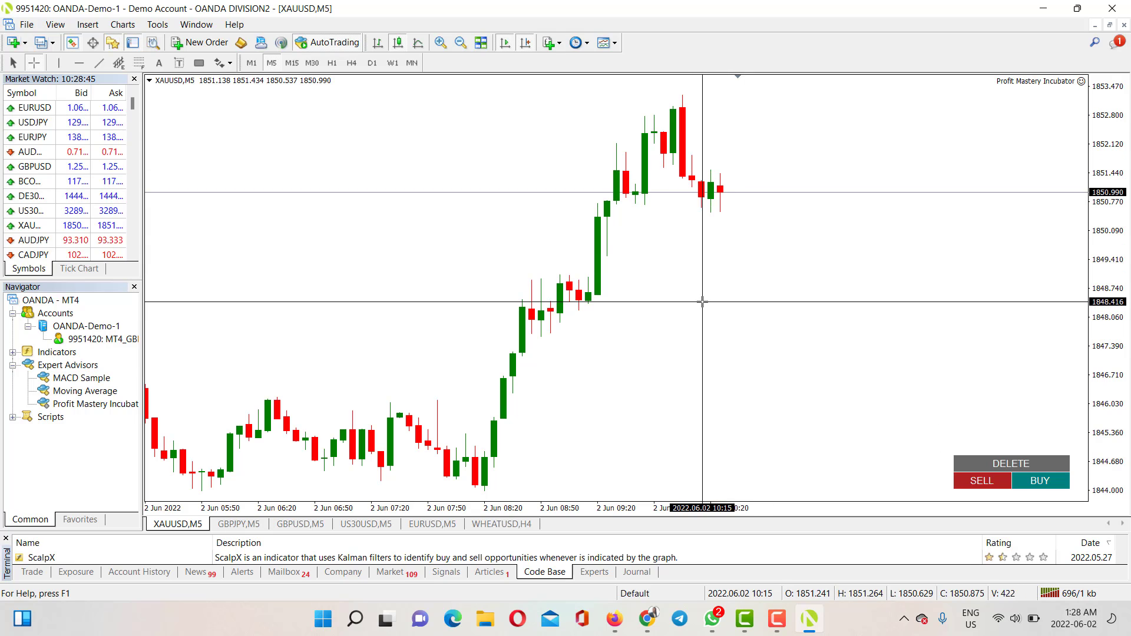
{"action": "left_click", "coordinate": [713, 275]}
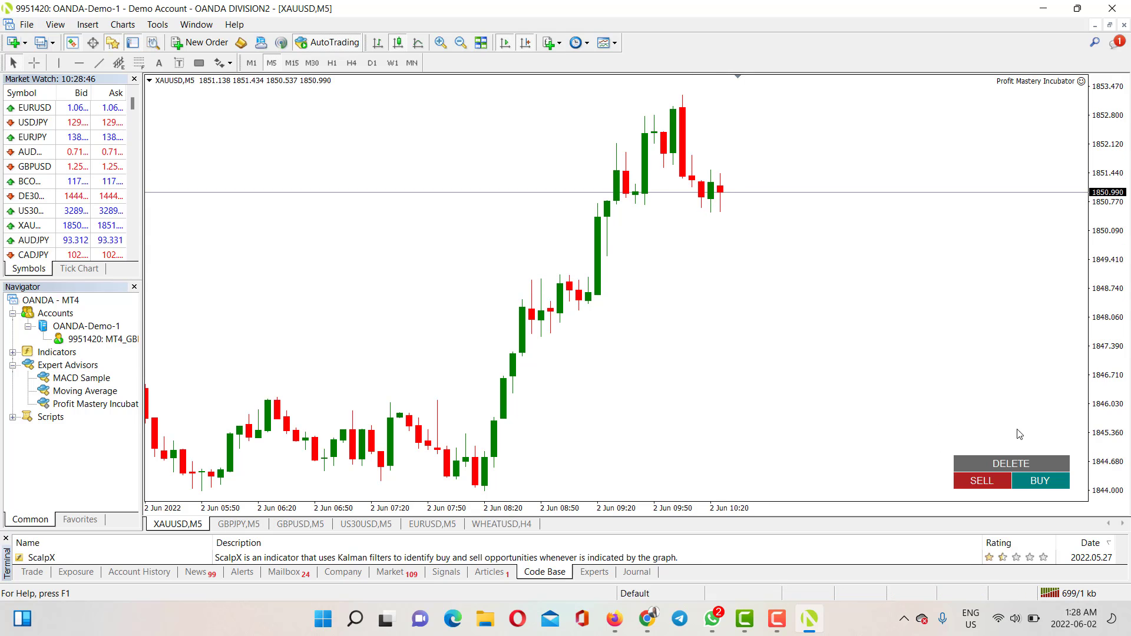
{"action": "left_click", "coordinate": [972, 482]}
{"action": "left_click_drag", "start_coordinate": [734, 218], "coordinate": [735, 285]}
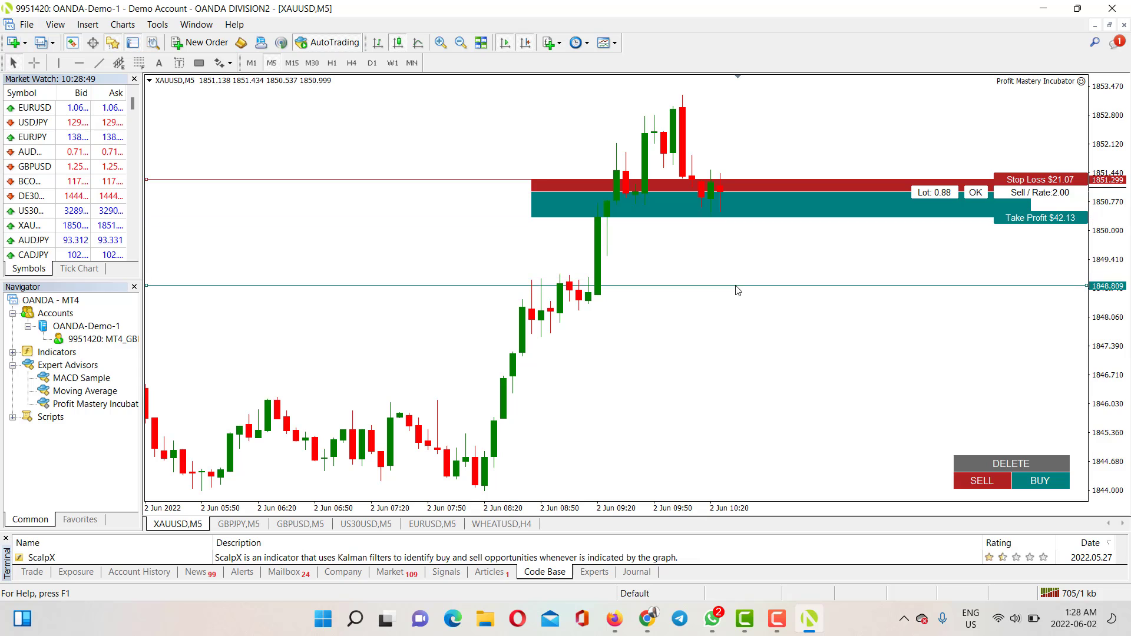
{"action": "left_click_drag", "start_coordinate": [729, 191], "coordinate": [932, 159]}
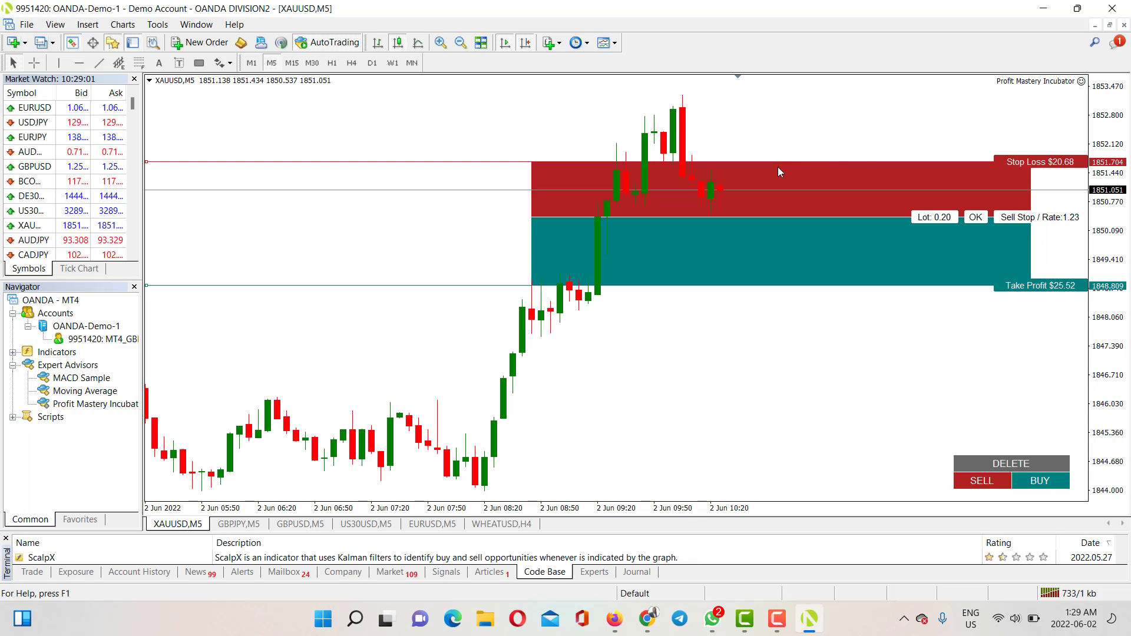
- Try the sell setup's stop loss at 1853.013 and 1851.979, set it to 1851.593, and place the sell stop order
{"action": "left_click_drag", "start_coordinate": [776, 162], "coordinate": [780, 109]}
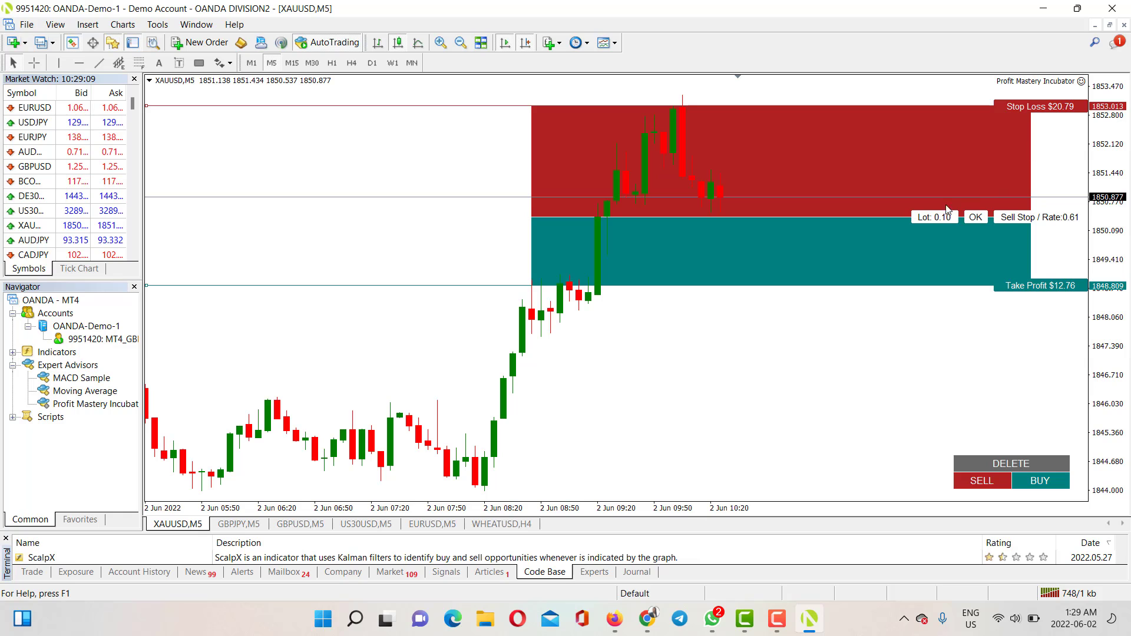
{"action": "left_click_drag", "start_coordinate": [866, 106], "coordinate": [864, 149]}
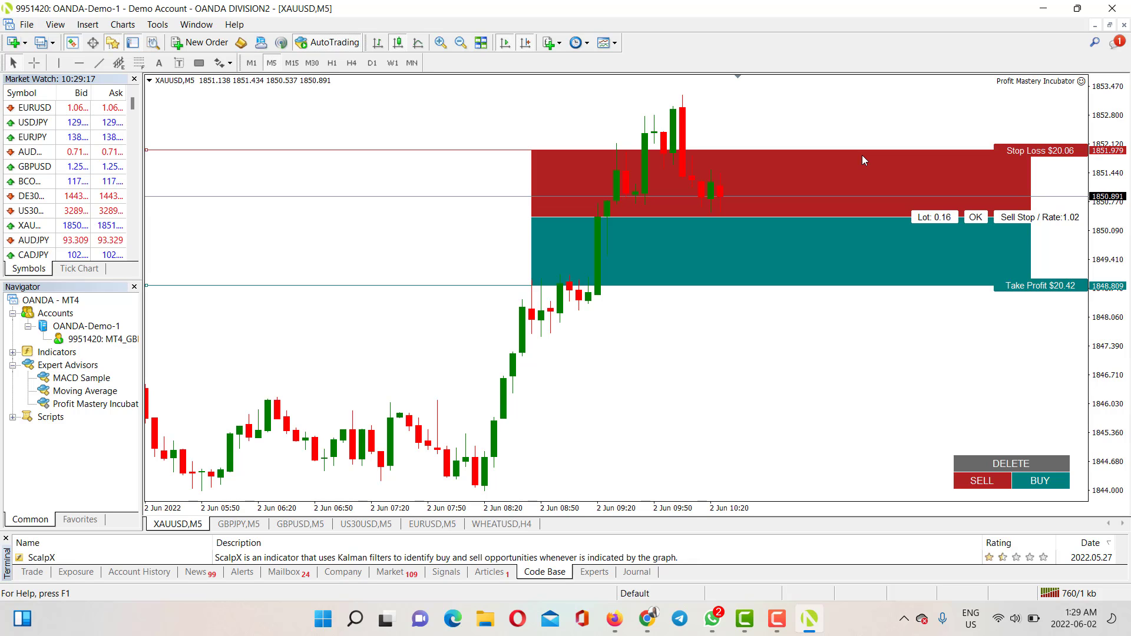
{"action": "left_click_drag", "start_coordinate": [760, 151], "coordinate": [751, 166]}
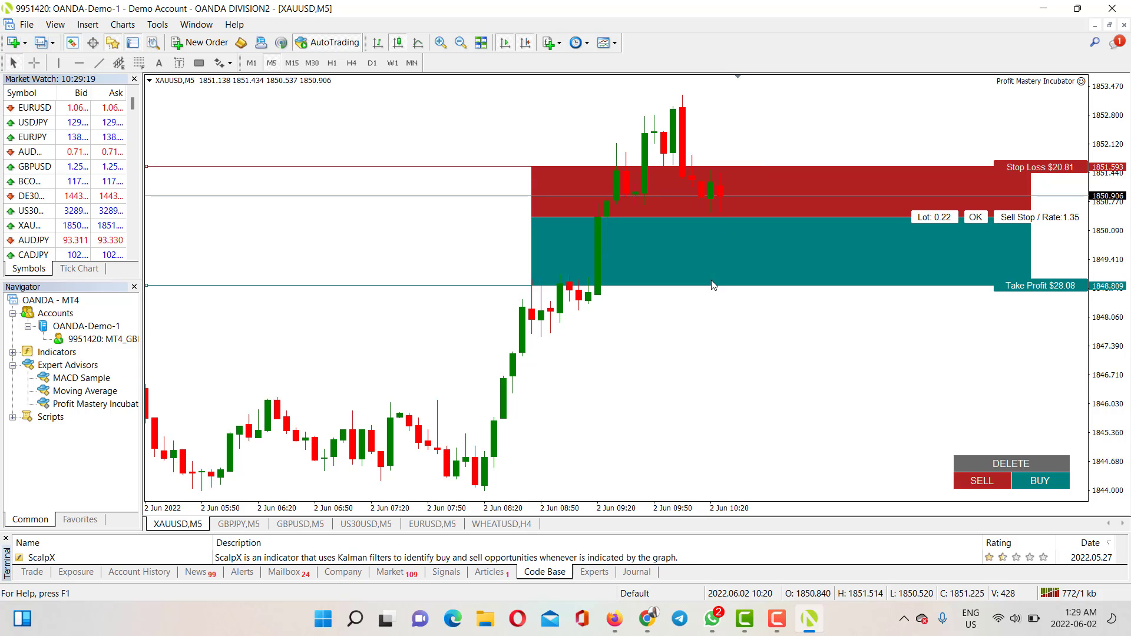
{"action": "left_click", "coordinate": [975, 217]}
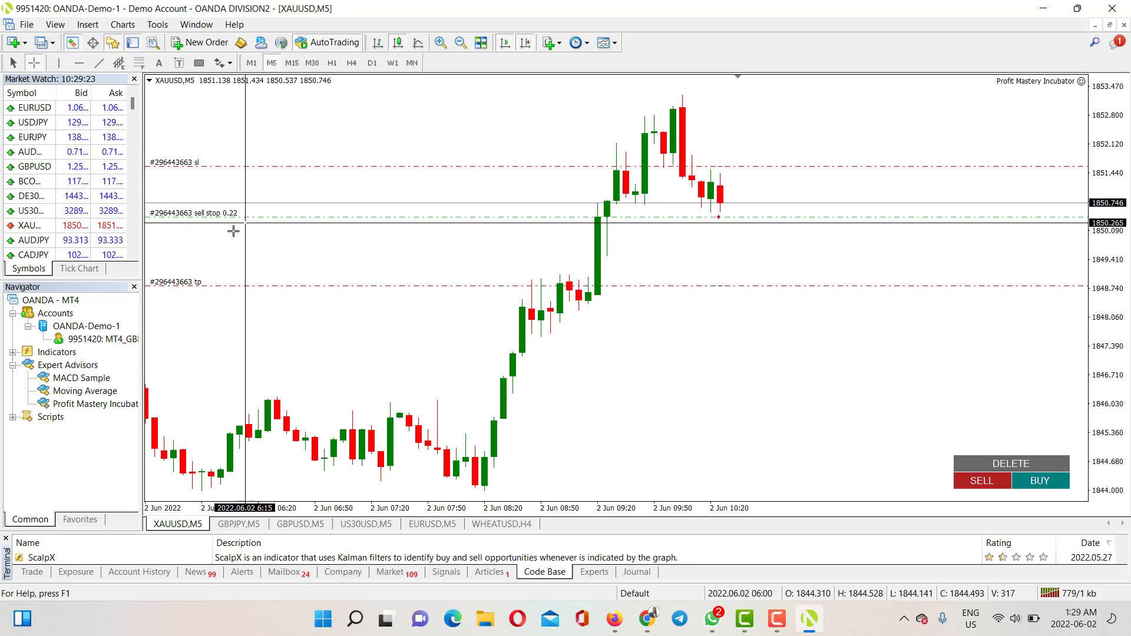
- Delete the pending XAUUSD sell stop order and check the terminal's trade list
{"action": "left_click", "coordinate": [212, 216]}
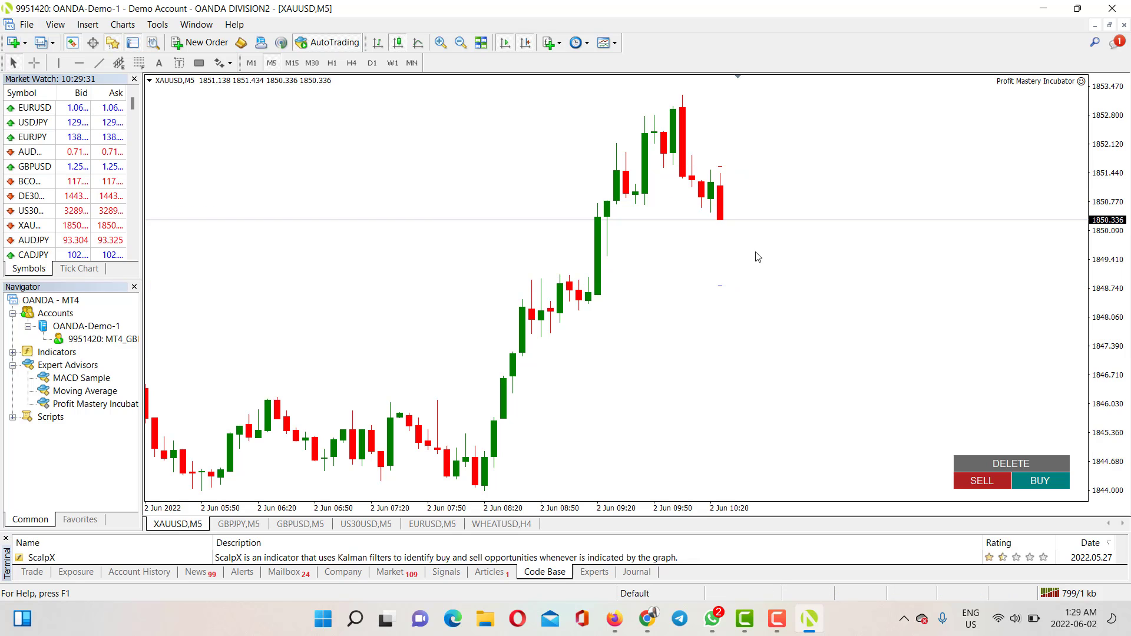
{"action": "left_click", "coordinate": [32, 571]}
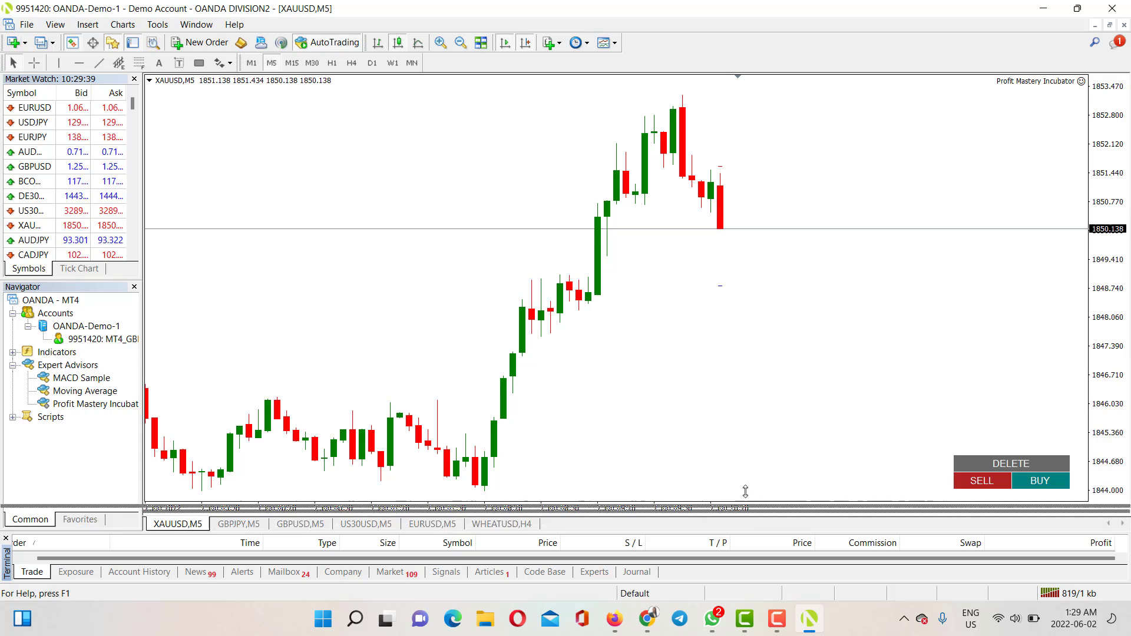
{"action": "left_click_drag", "start_coordinate": [748, 532], "coordinate": [747, 491]}
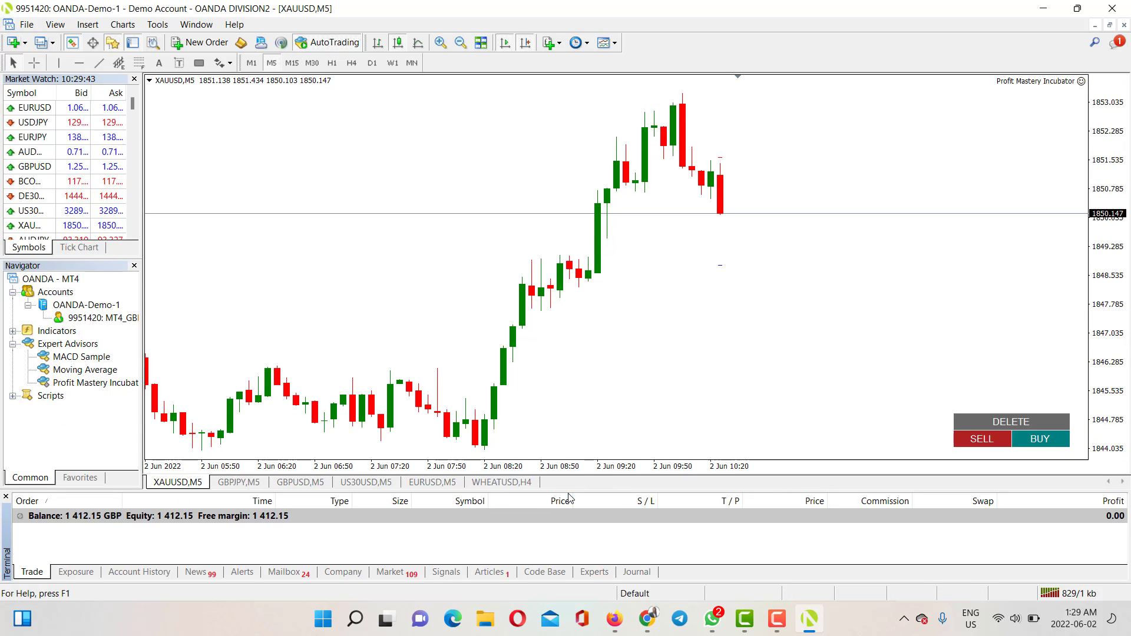
{"action": "left_click_drag", "start_coordinate": [568, 492], "coordinate": [566, 561]}
{"action": "middle_click", "coordinate": [720, 210]}
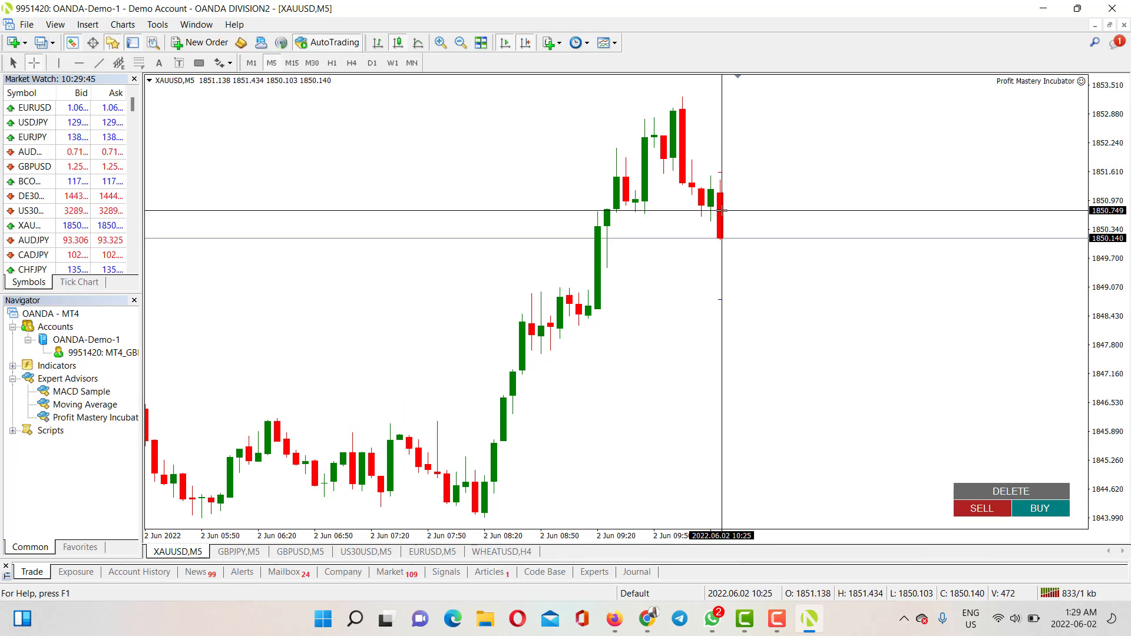
{"action": "left_click_drag", "start_coordinate": [705, 231], "coordinate": [767, 232]}
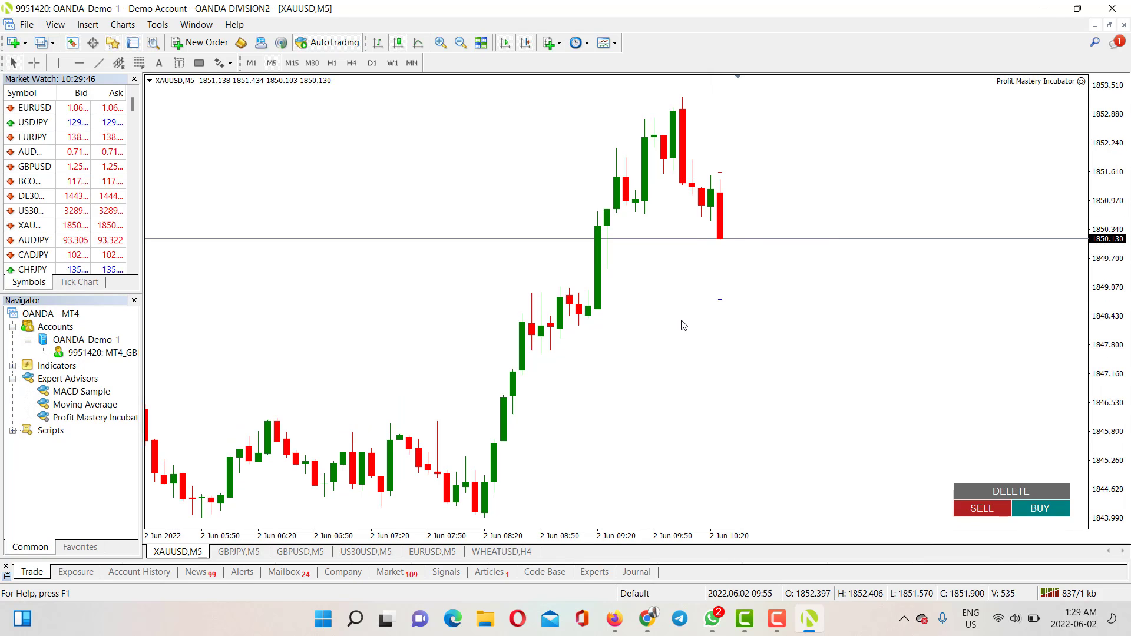
- Switch back to the TradingView chart in Firefox and raise the US100 long position's target to 12744.1
{"action": "left_click", "coordinate": [615, 618]}
{"action": "left_click_drag", "start_coordinate": [897, 197], "coordinate": [815, 323]}
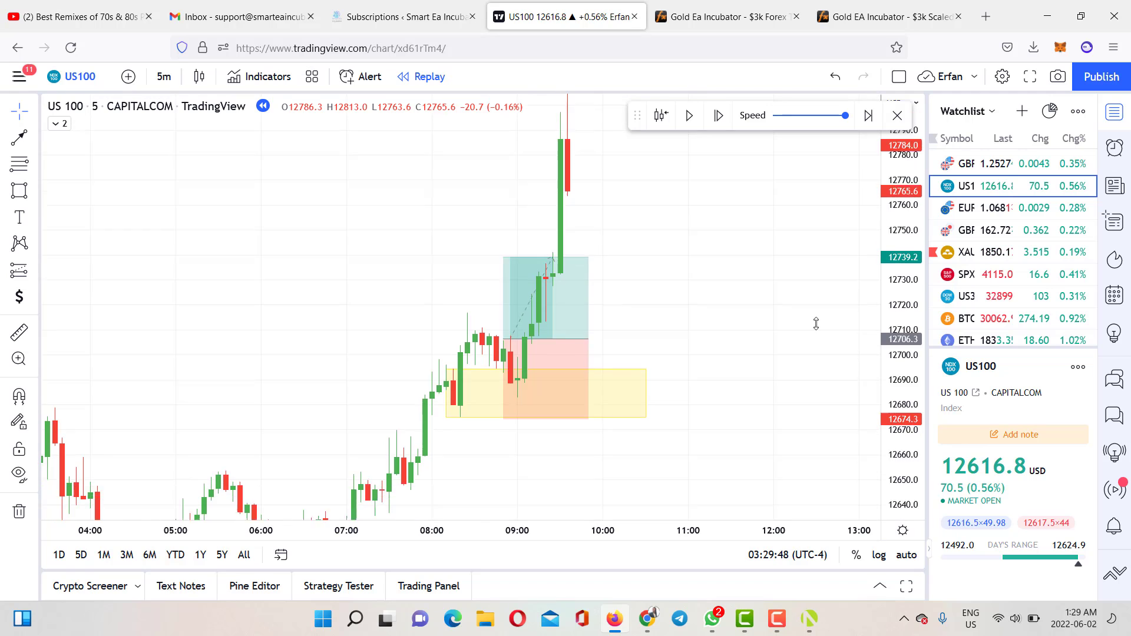
{"action": "scroll", "coordinate": [759, 296], "scroll_direction": "down", "scroll_amount": 2}
{"action": "left_click_drag", "start_coordinate": [746, 289], "coordinate": [683, 265]}
{"action": "left_click_drag", "start_coordinate": [904, 465], "coordinate": [900, 381]}
{"action": "left_click_drag", "start_coordinate": [901, 255], "coordinate": [900, 317]}
{"action": "left_click_drag", "start_coordinate": [747, 265], "coordinate": [770, 349]}
{"action": "left_click_drag", "start_coordinate": [533, 300], "coordinate": [559, 286]}
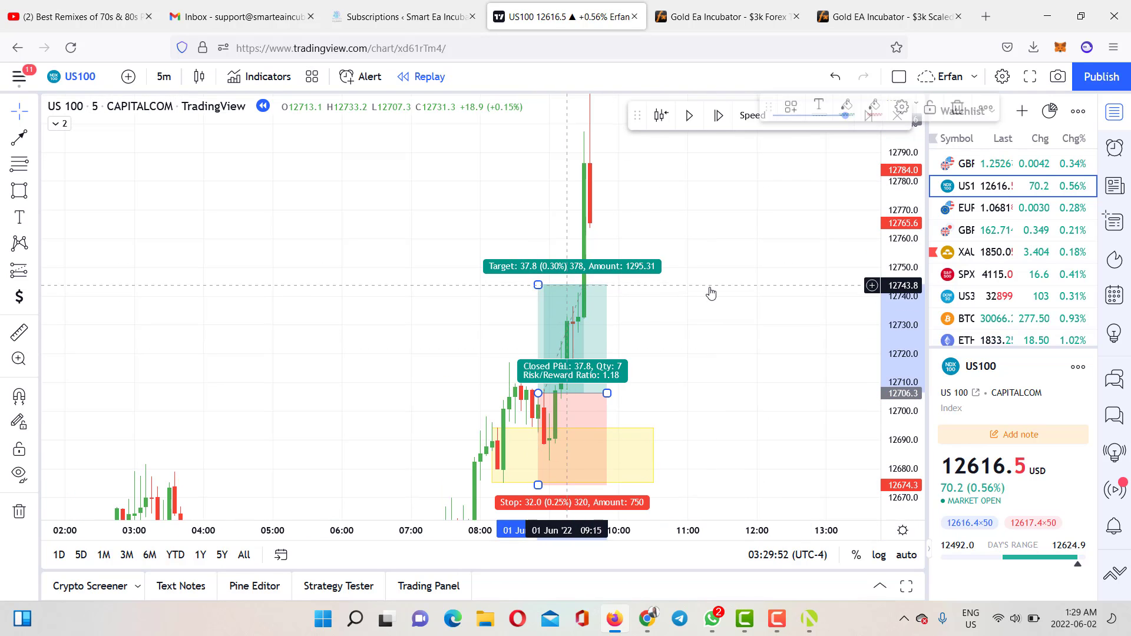
{"action": "left_click", "coordinate": [751, 330]}
{"action": "left_click_drag", "start_coordinate": [787, 366], "coordinate": [760, 320]}
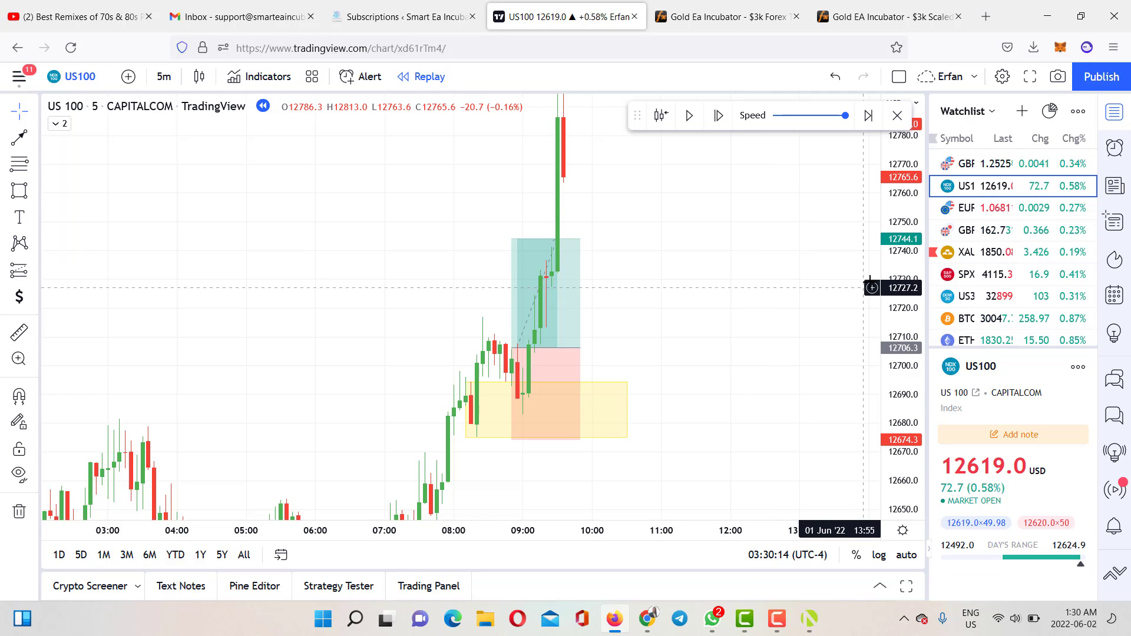
{"action": "scroll", "coordinate": [836, 283], "scroll_direction": "down", "scroll_amount": 3}
{"action": "scroll", "coordinate": [835, 286], "scroll_direction": "up", "scroll_amount": 3}
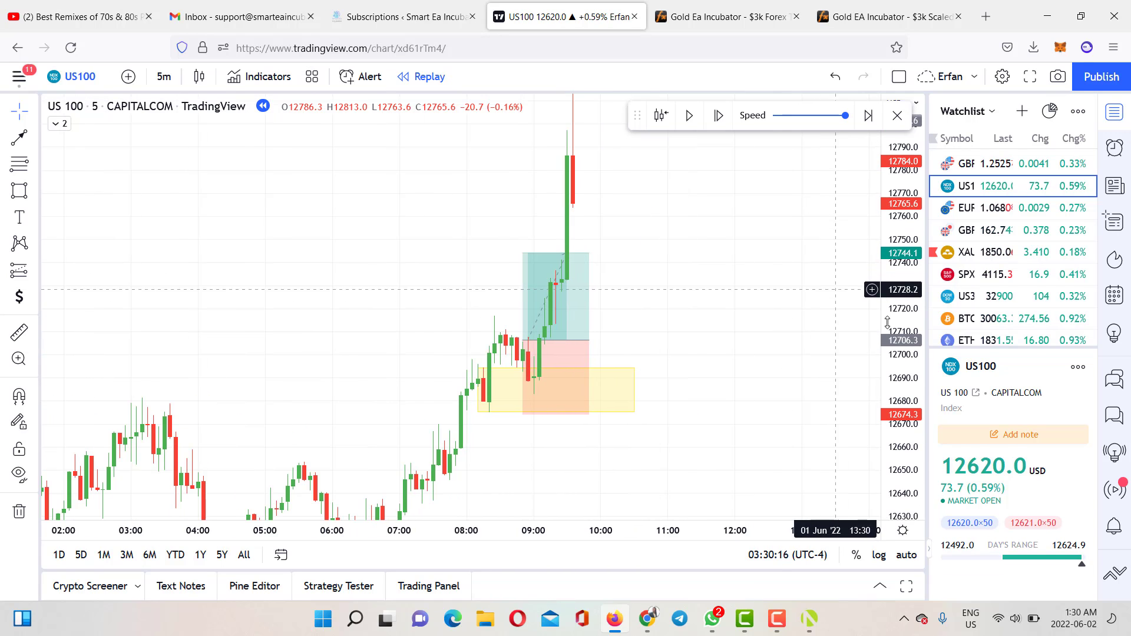